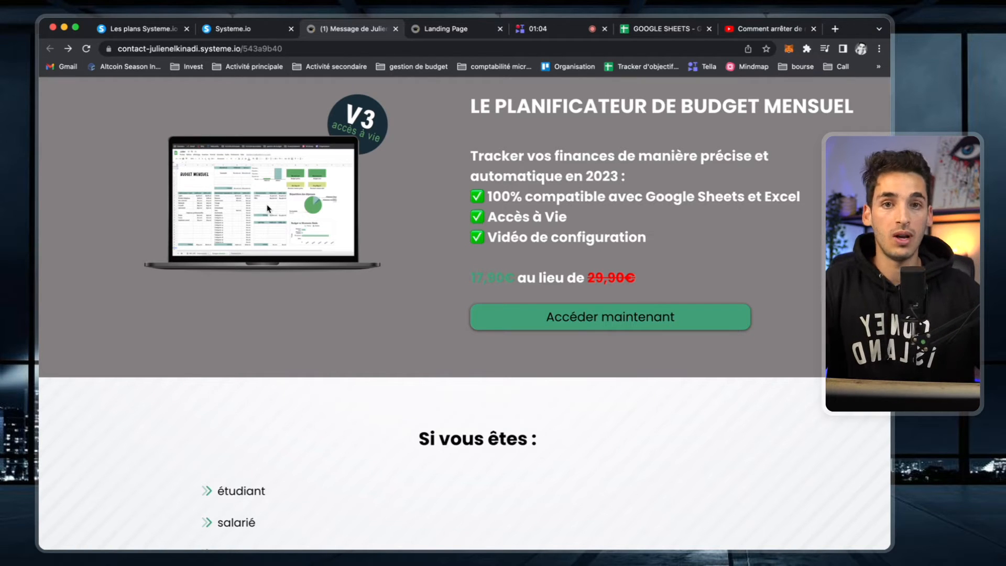
- Open the budget planner order page and scroll through it
click(638, 321)
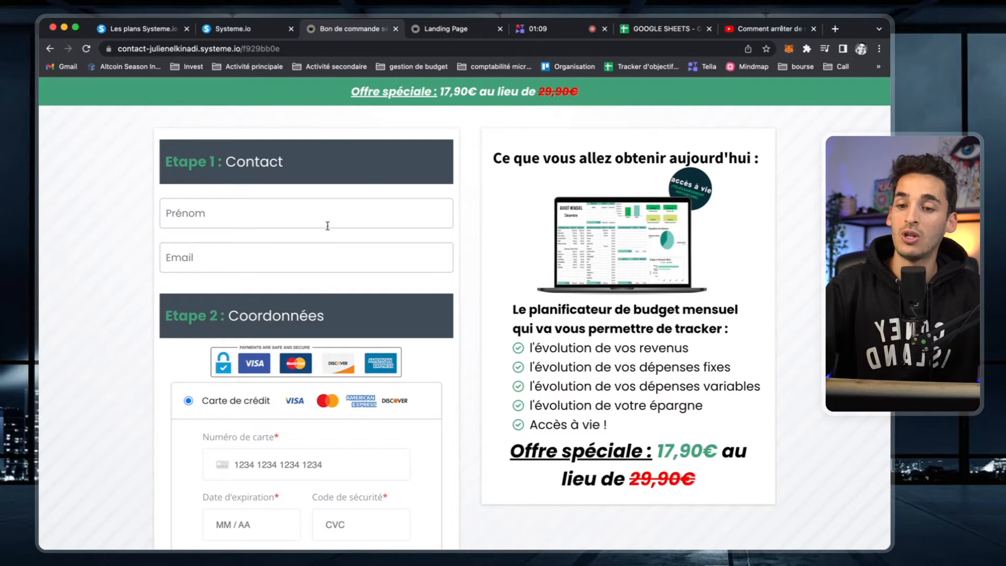
scroll(376, 377, down, 4)
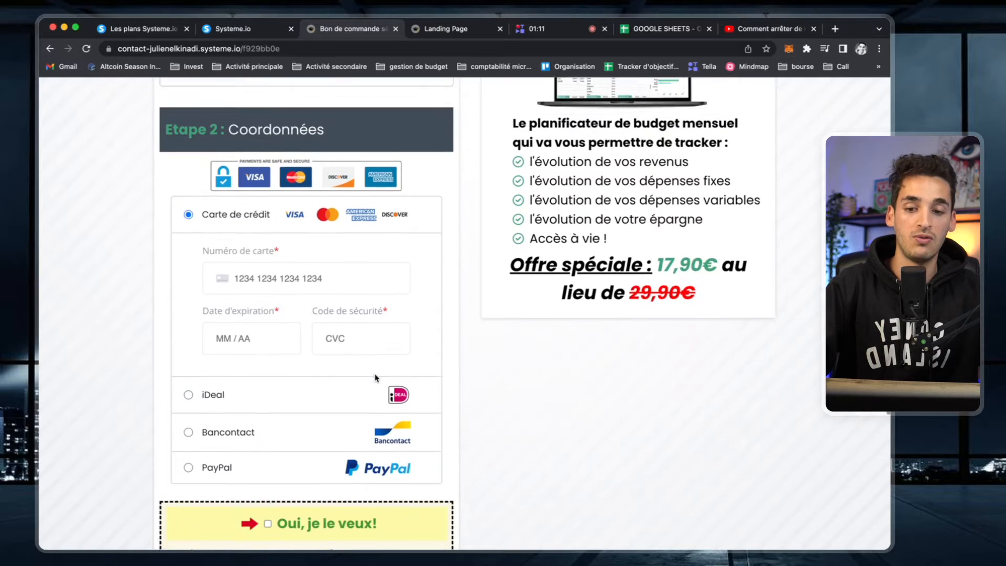
scroll(376, 377, down, 5)
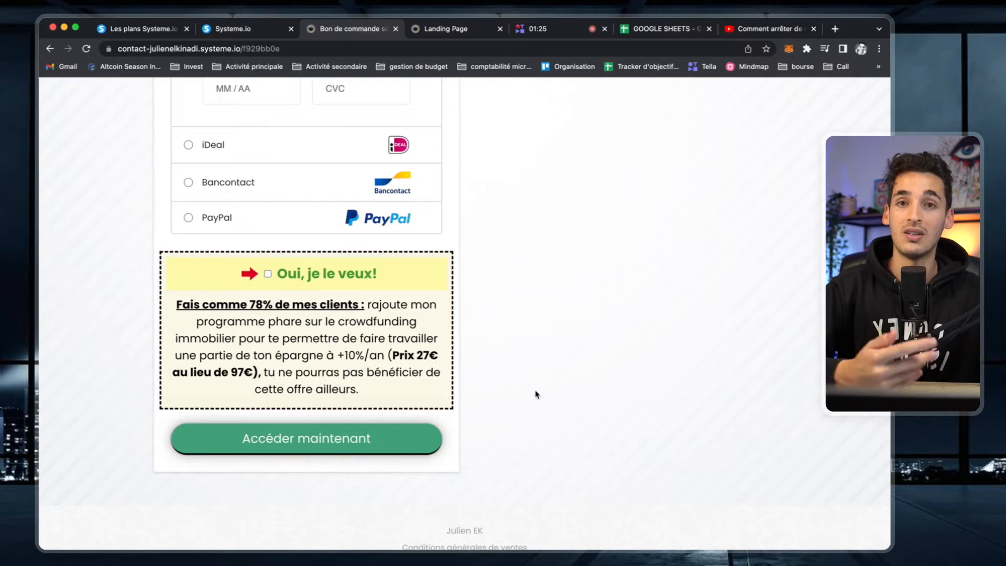
scroll(536, 394, up, 8)
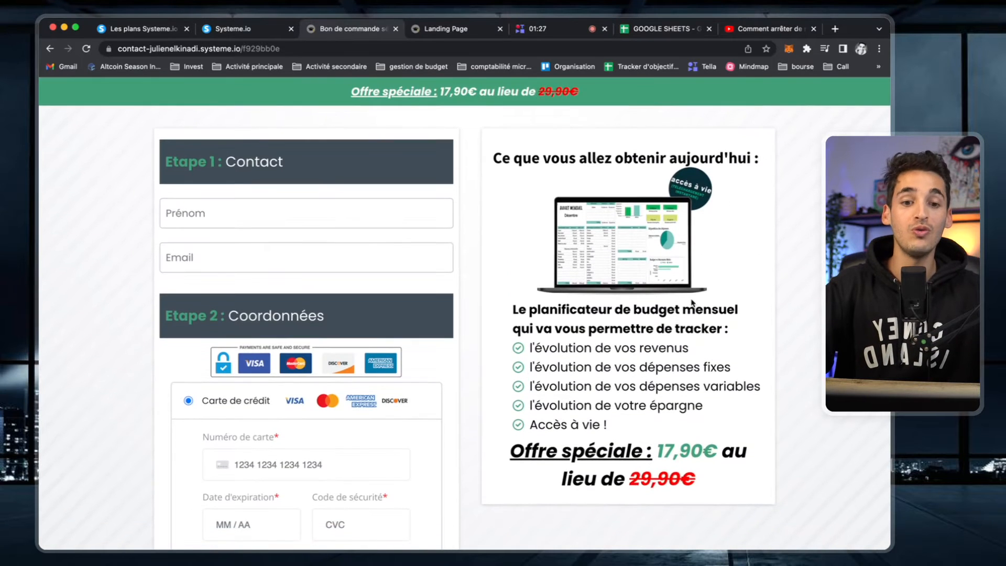
scroll(629, 310, down, 4)
scroll(628, 311, up, 4)
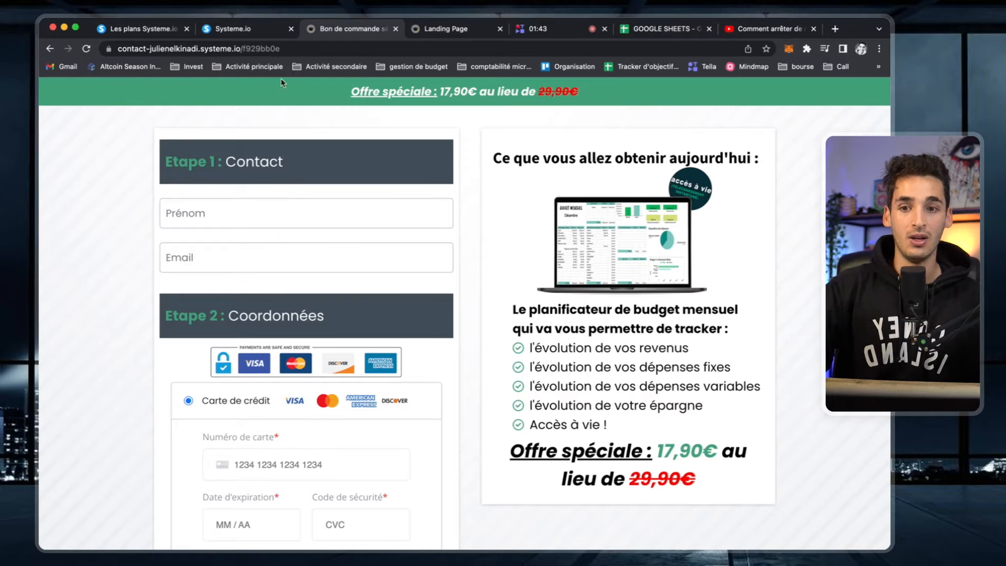
- Scroll back through the budget planner sales page, then bring up the Systeme.io pricing plans
click(50, 50)
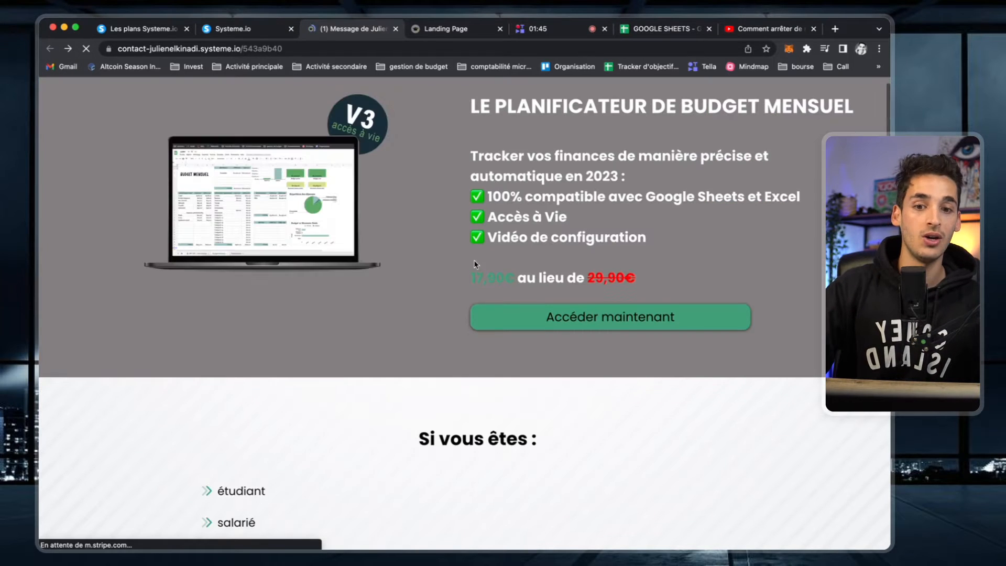
scroll(558, 337, up, 1)
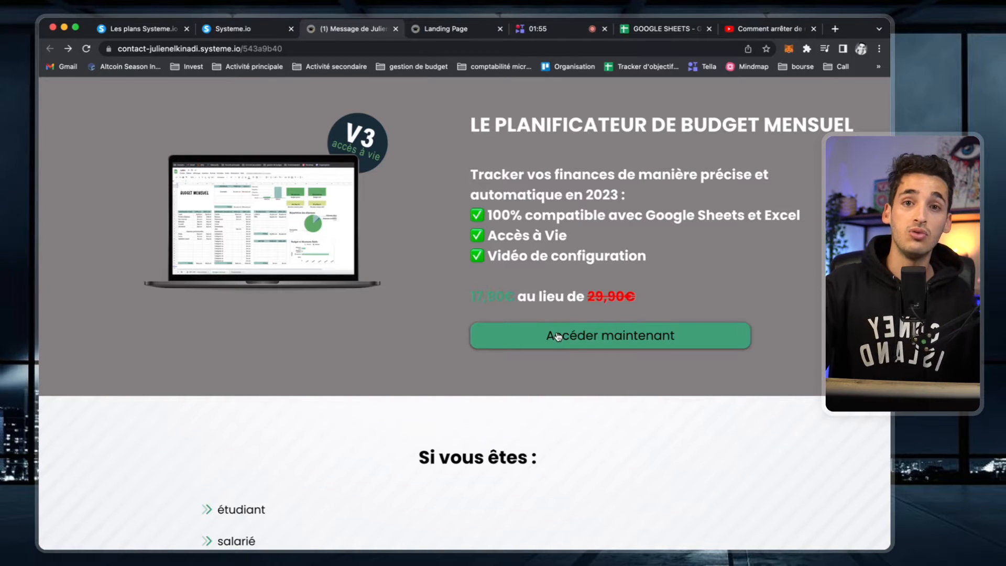
scroll(485, 355, down, 5)
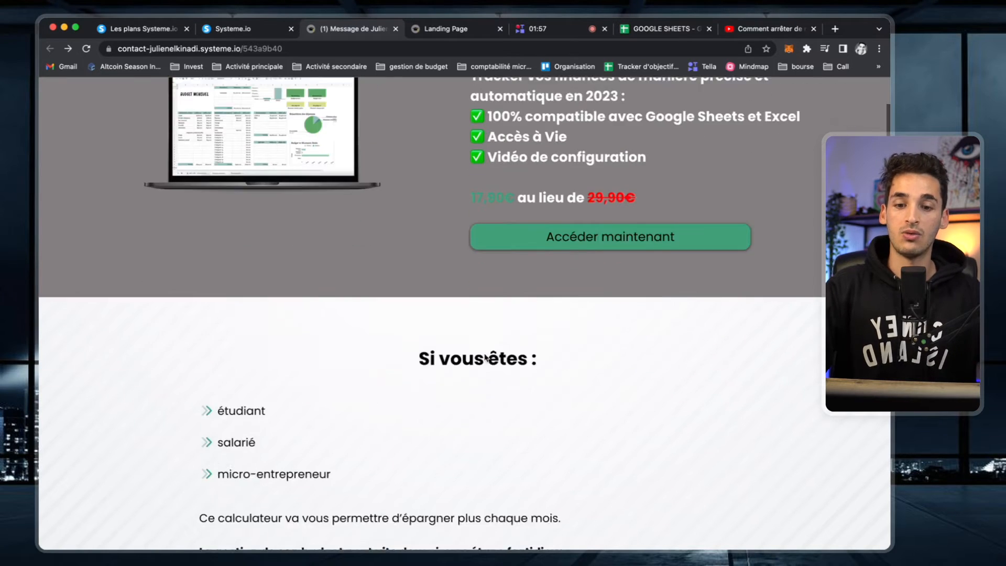
scroll(484, 355, down, 15)
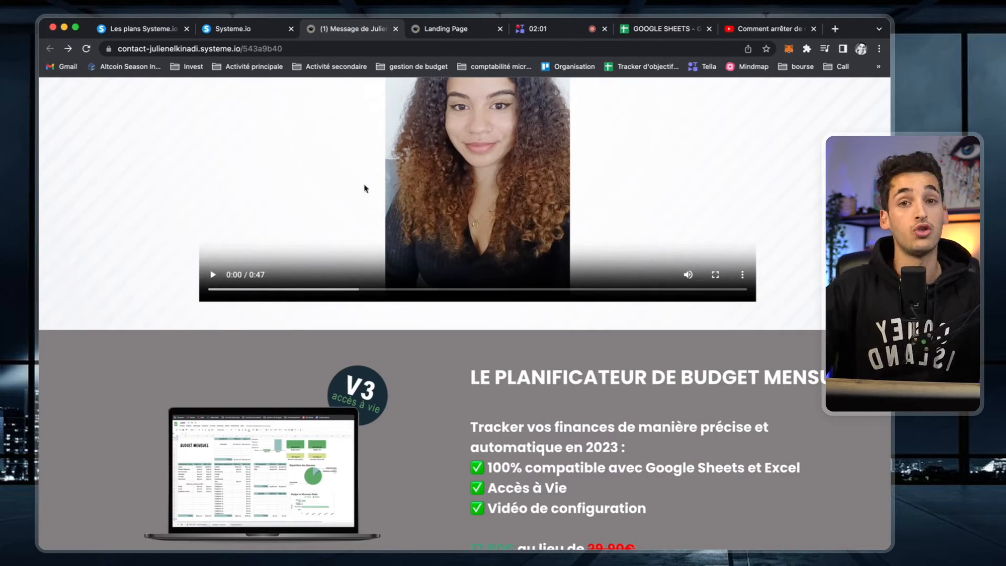
scroll(462, 359, down, 2)
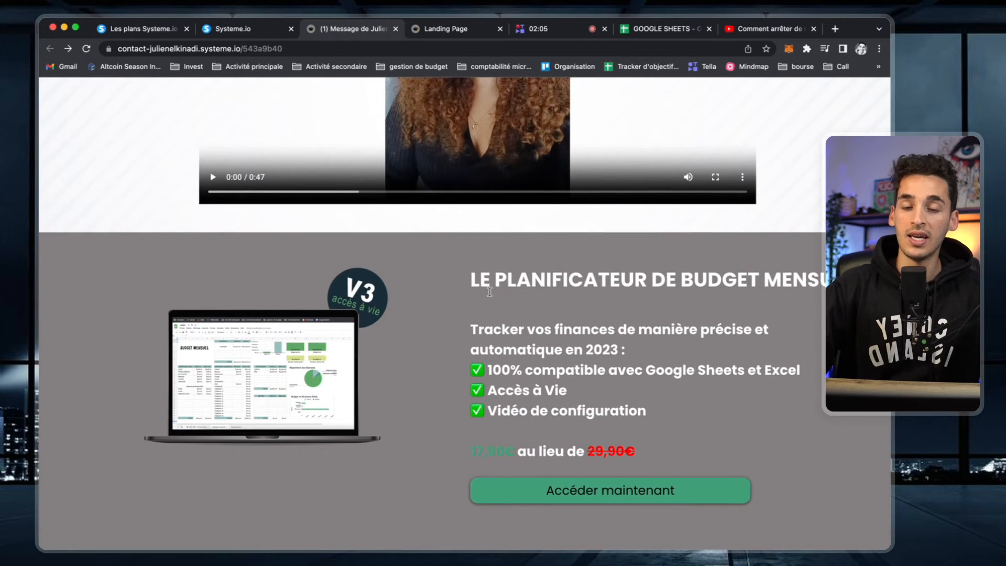
scroll(490, 292, down, 3)
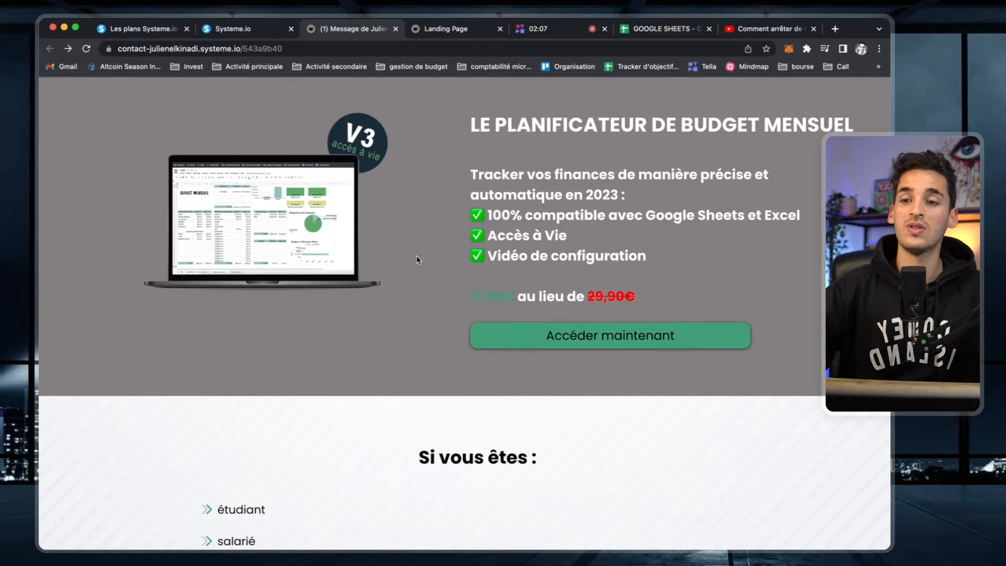
click(147, 28)
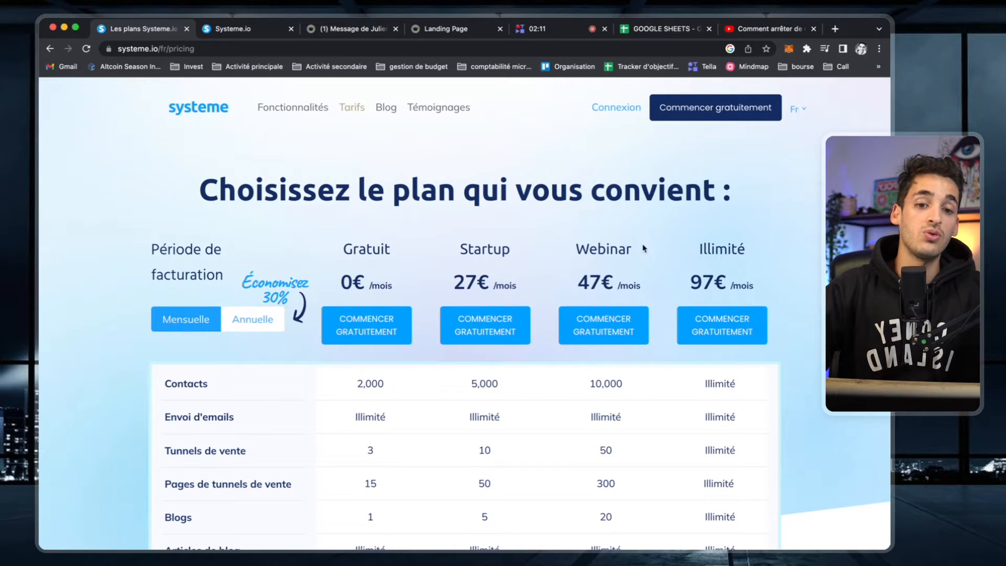
- Scroll the pricing plans and highlight the free plan's Formations limit
scroll(616, 287, down, 2)
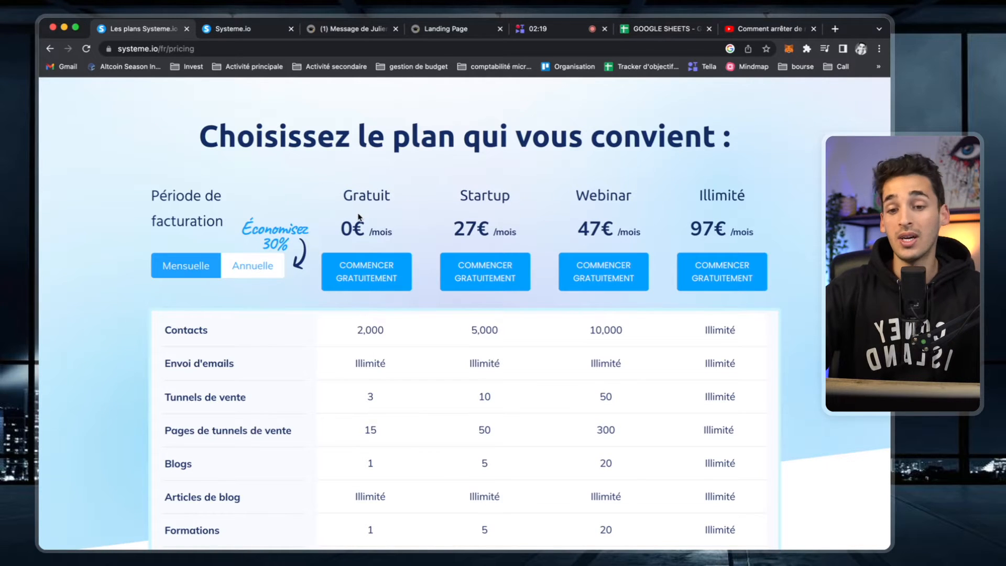
scroll(359, 217, down, 3)
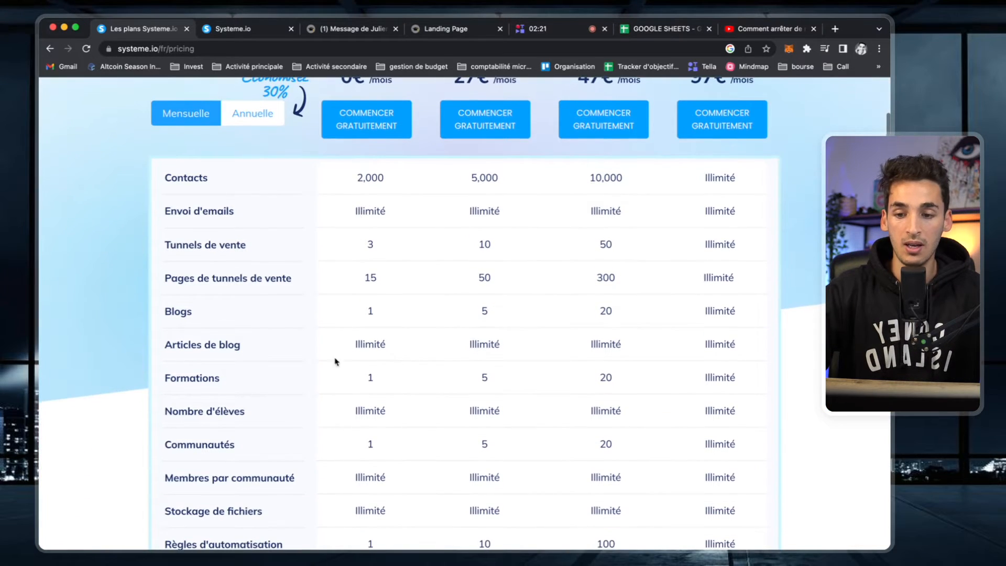
drag(370, 381, 409, 380)
click(409, 380)
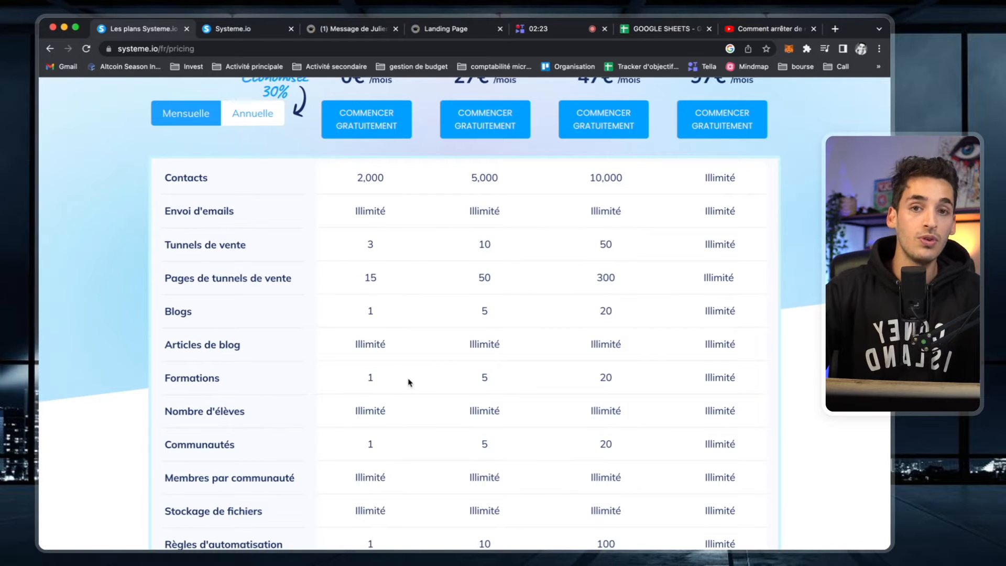
- Open the budget planner order page from the sales page and review its payment options
click(352, 31)
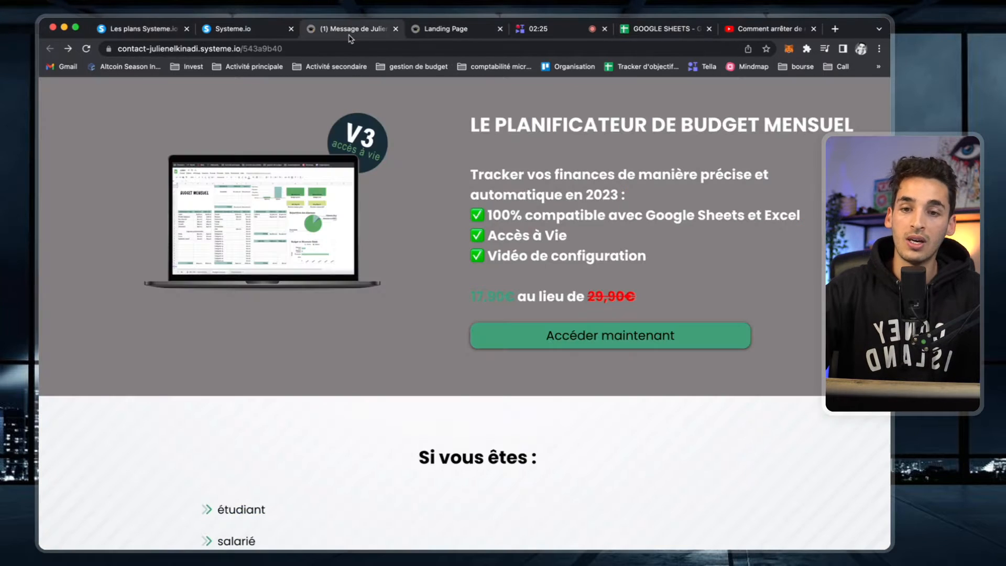
click(595, 336)
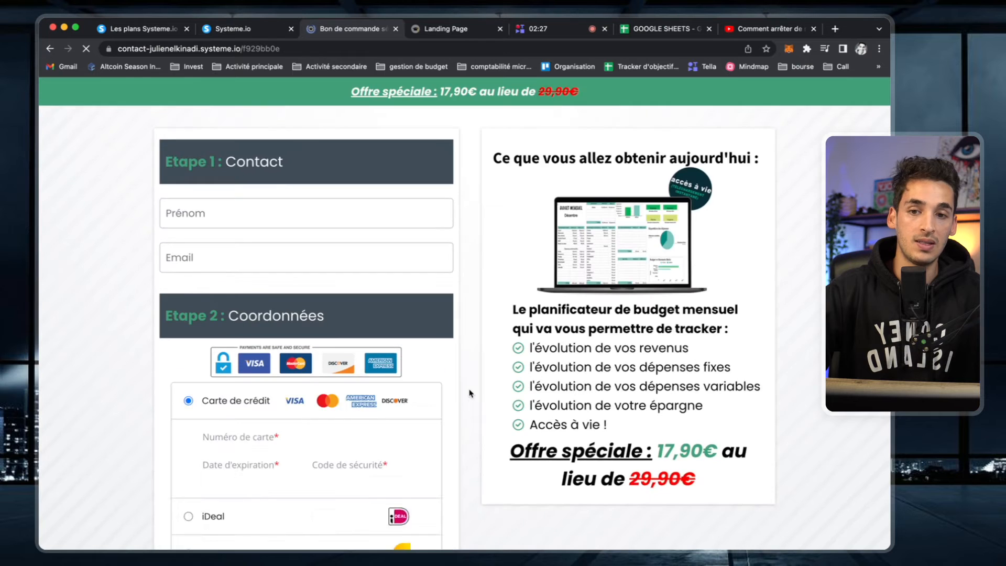
scroll(471, 393, down, 5)
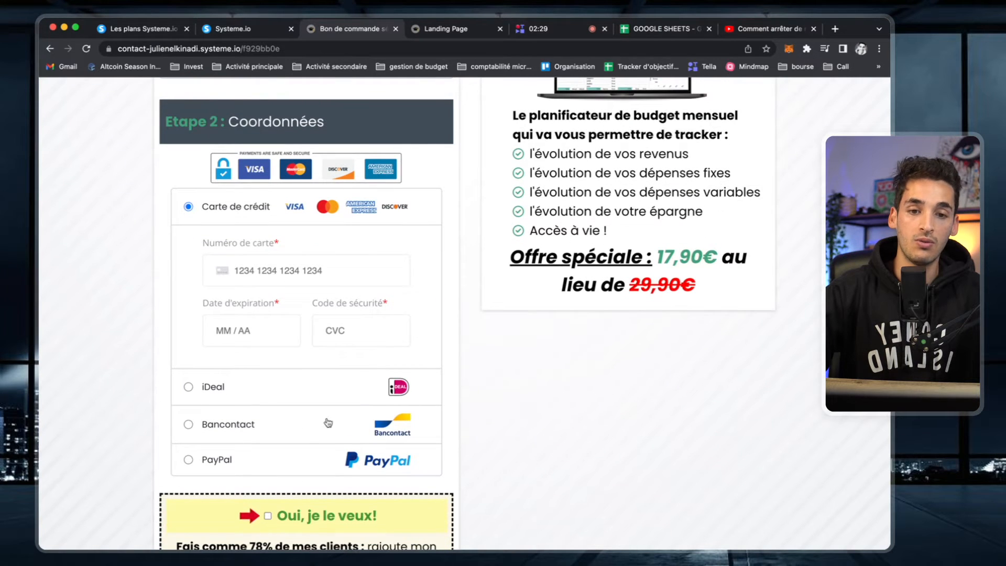
scroll(328, 422, down, 4)
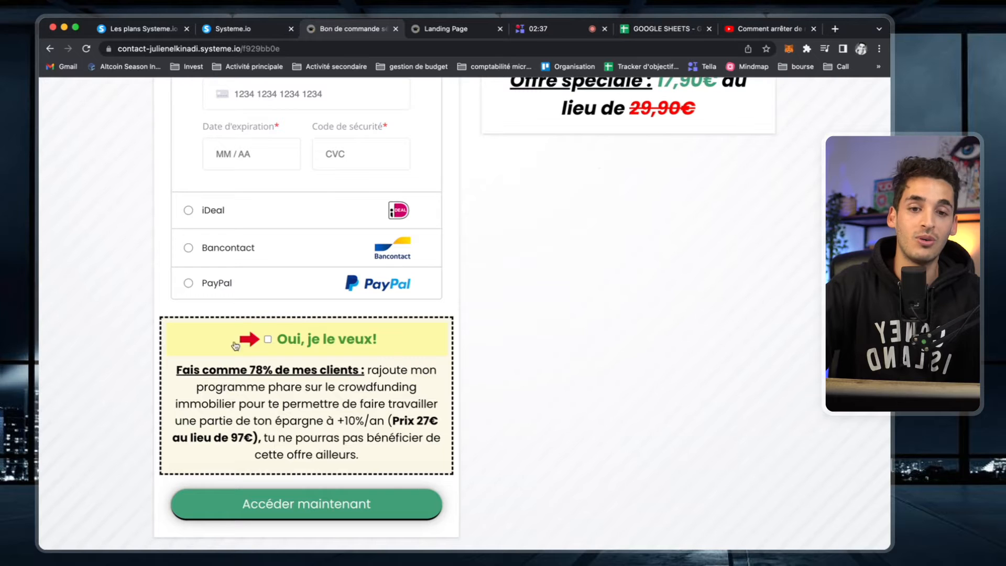
click(152, 28)
- Scroll through the Gratuit-to-Illimité pricing table, then return to the TDV : Tableau de budget funnel editor
scroll(176, 303, down, 5)
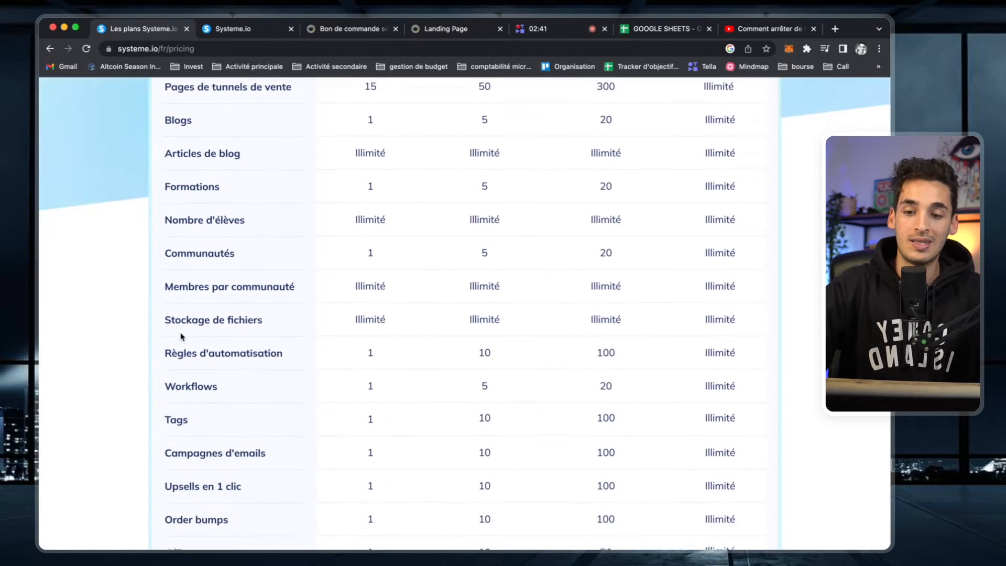
scroll(182, 336, down, 1)
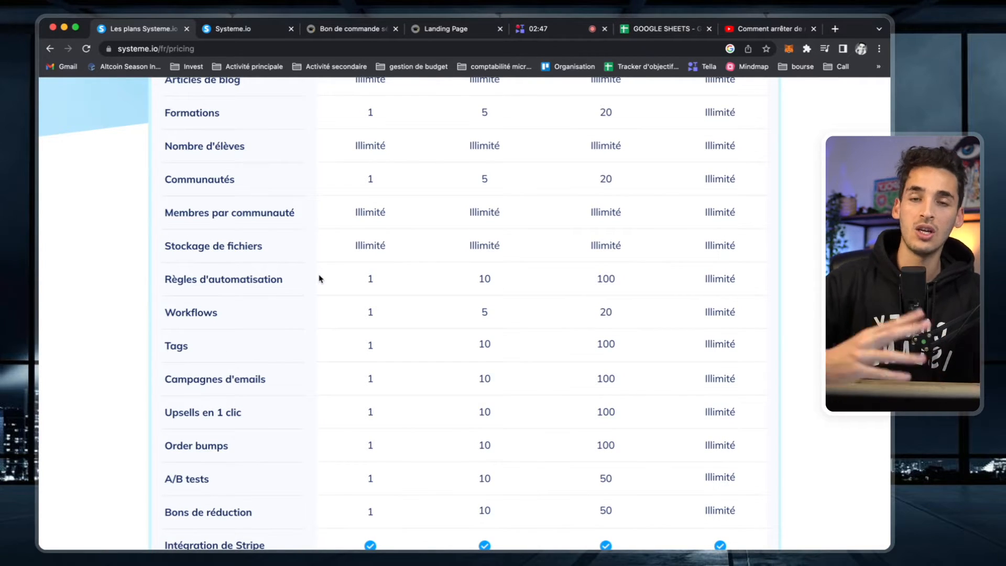
scroll(320, 279, up, 1)
scroll(321, 278, up, 15)
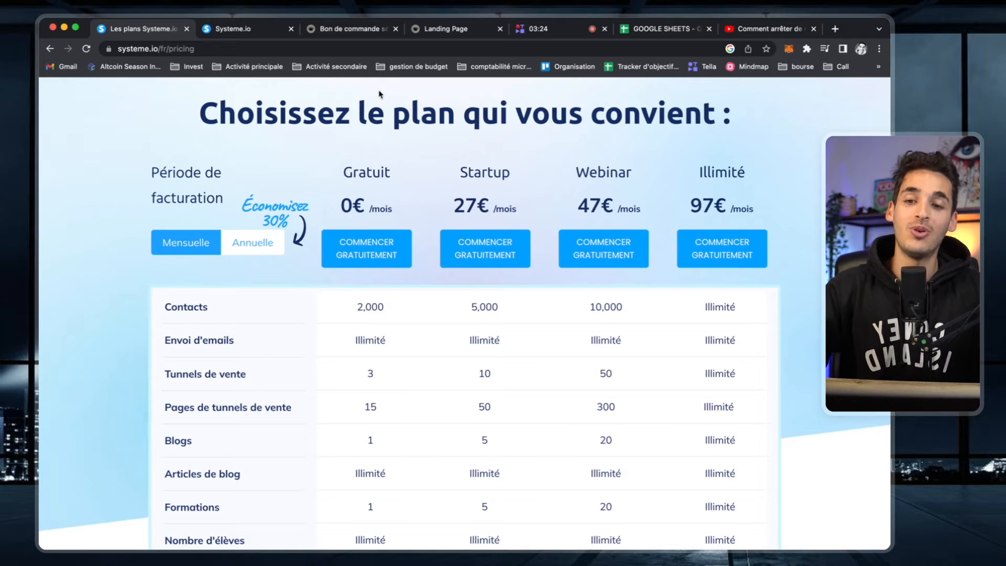
click(242, 36)
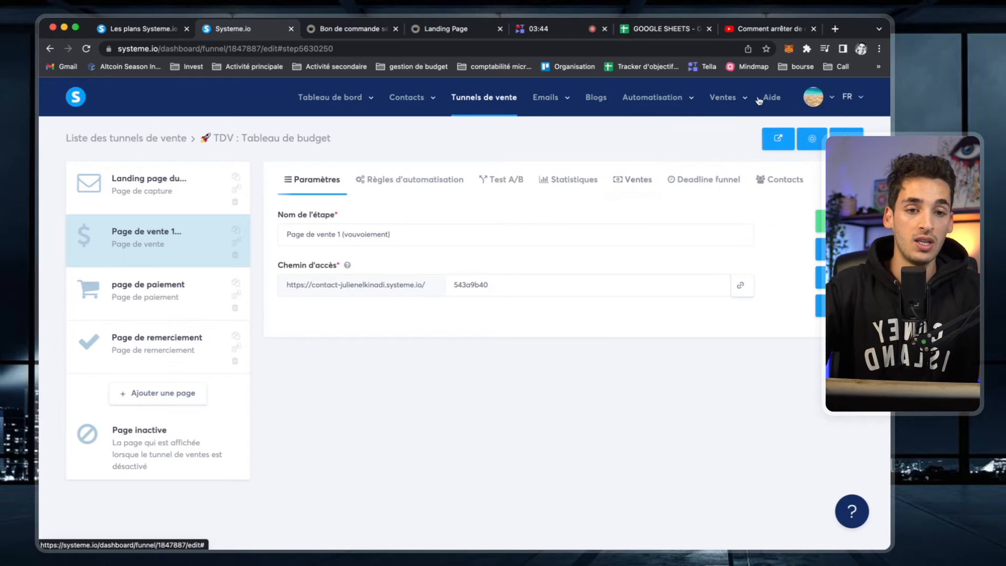
- Open the Mes formations list of ten courses and compare it with the pricing page's plan limits
mouse_move(743, 99)
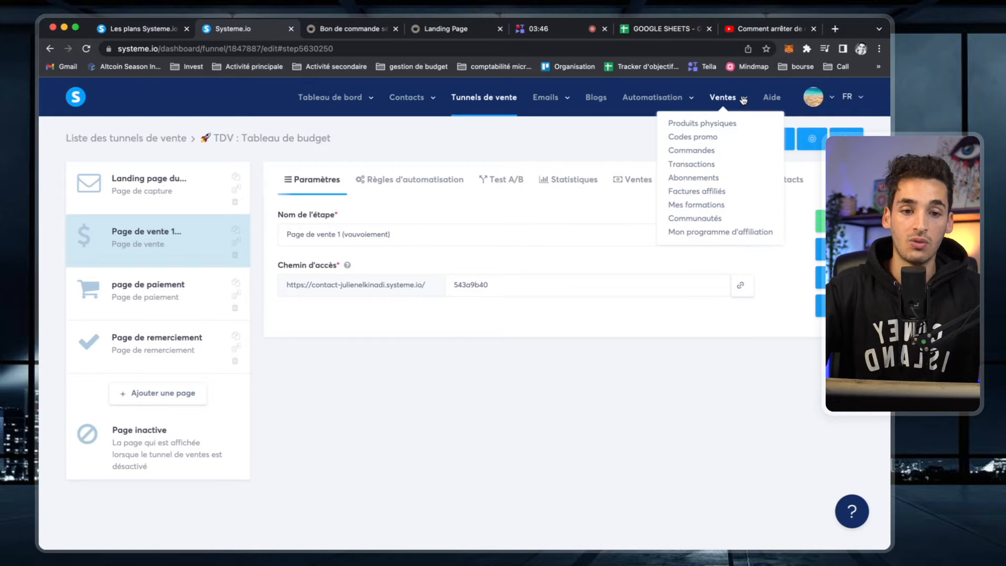
click(693, 208)
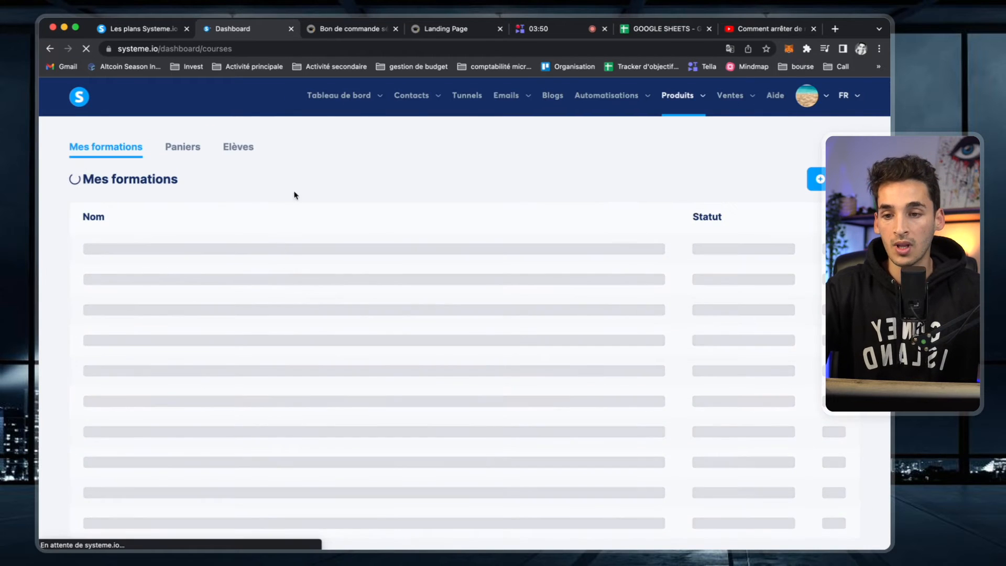
scroll(400, 338, down, 1)
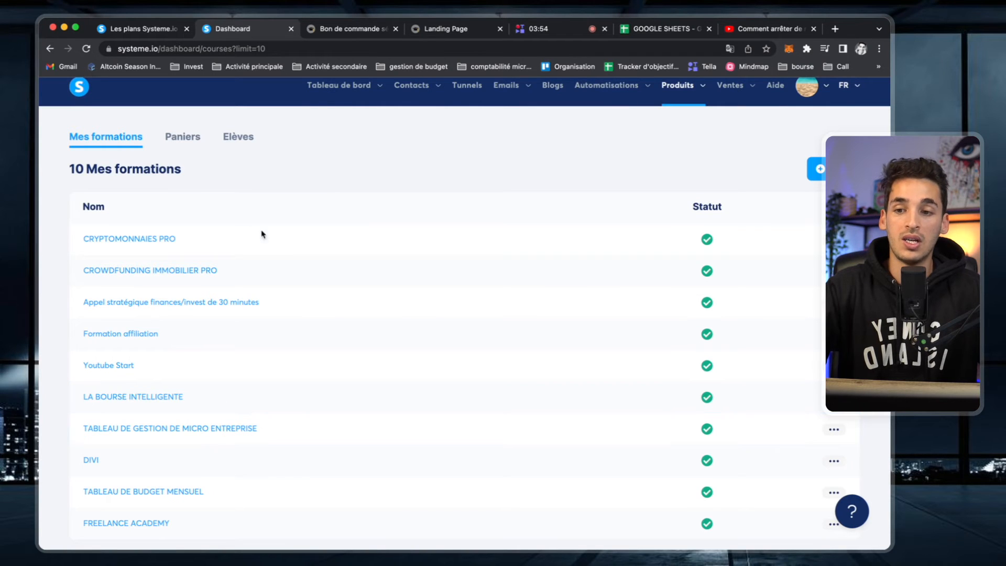
click(157, 29)
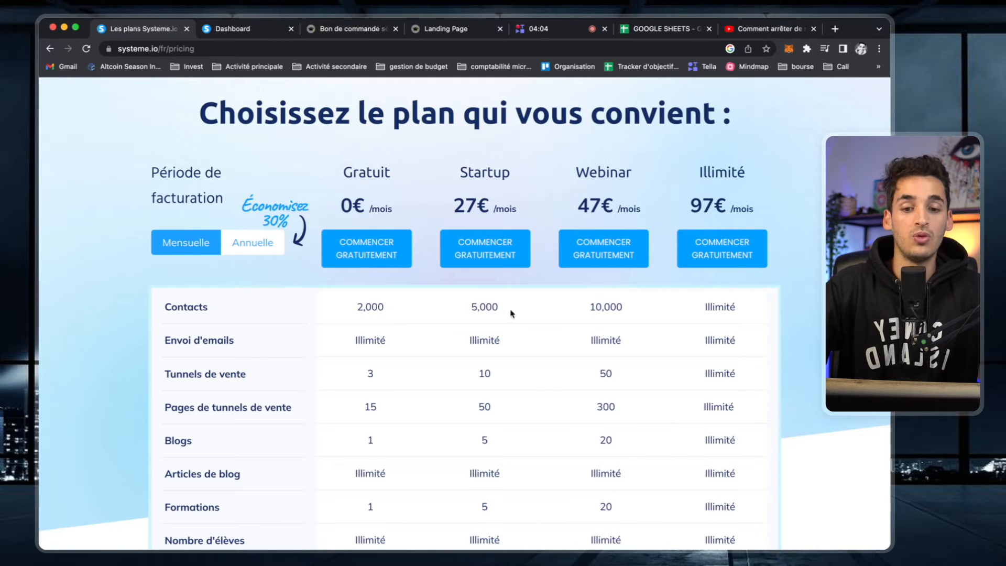
scroll(496, 324, up, 1)
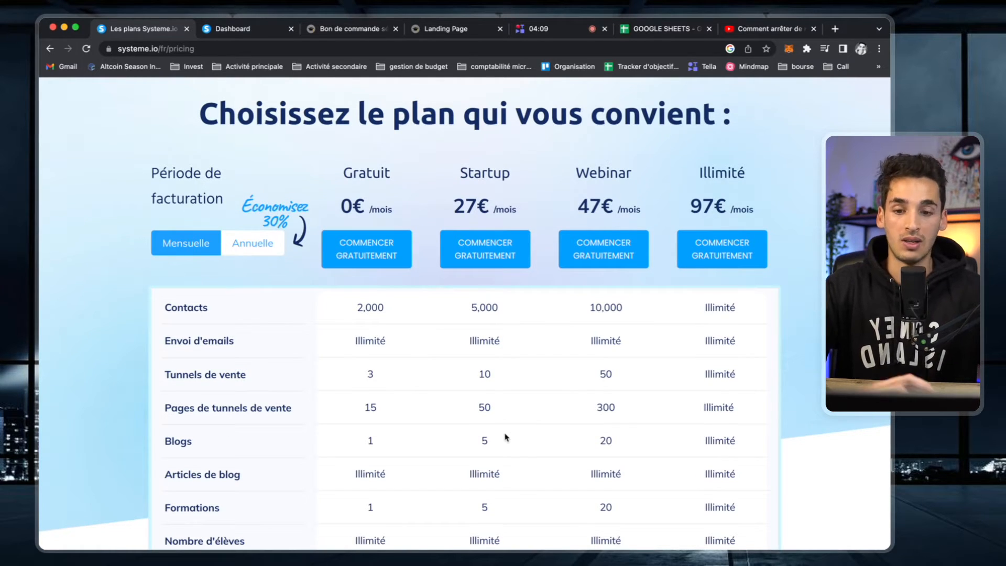
click(239, 30)
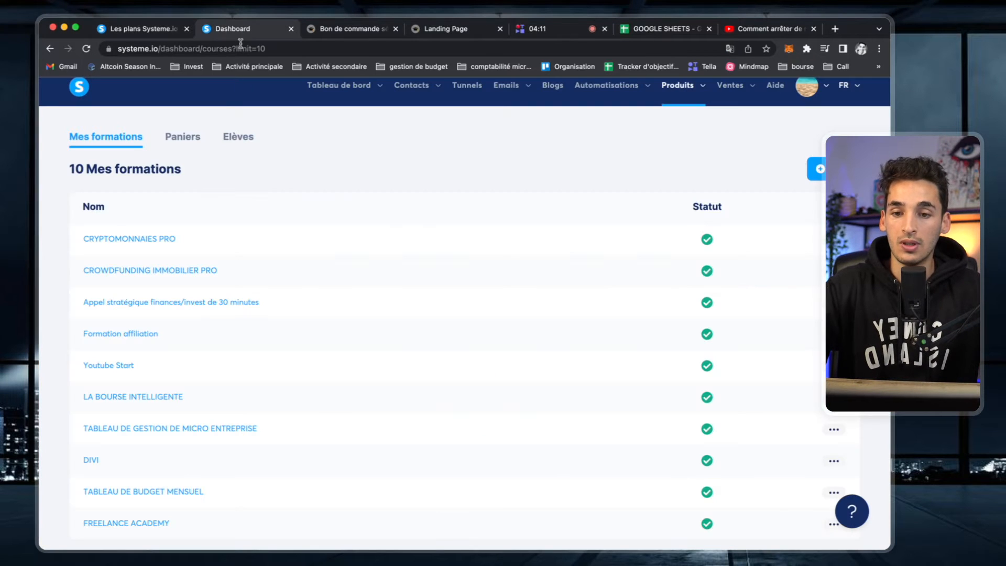
click(147, 239)
scroll(271, 341, down, 2)
scroll(173, 309, up, 2)
click(86, 264)
scroll(85, 262, down, 4)
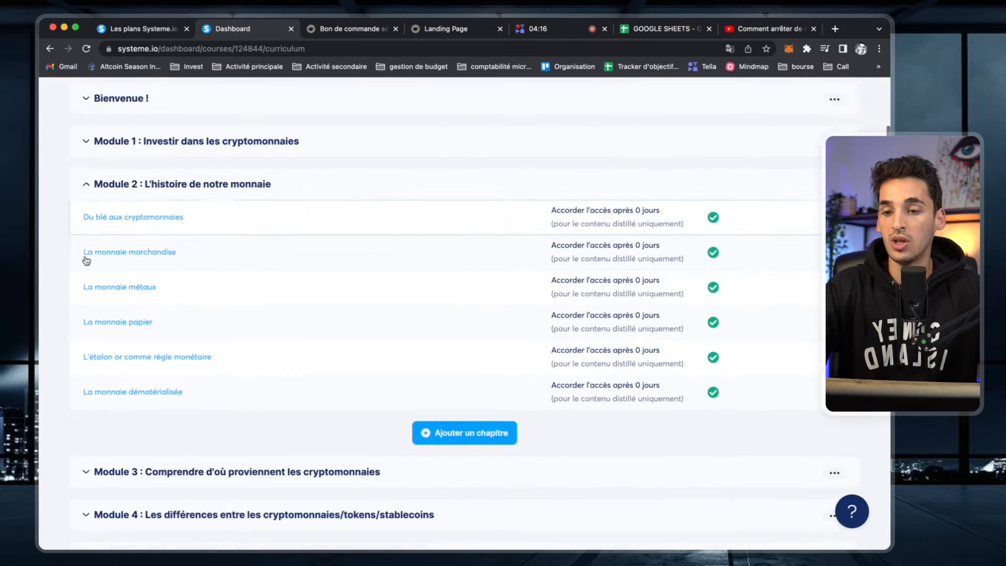
click(86, 358)
scroll(86, 358, up, 4)
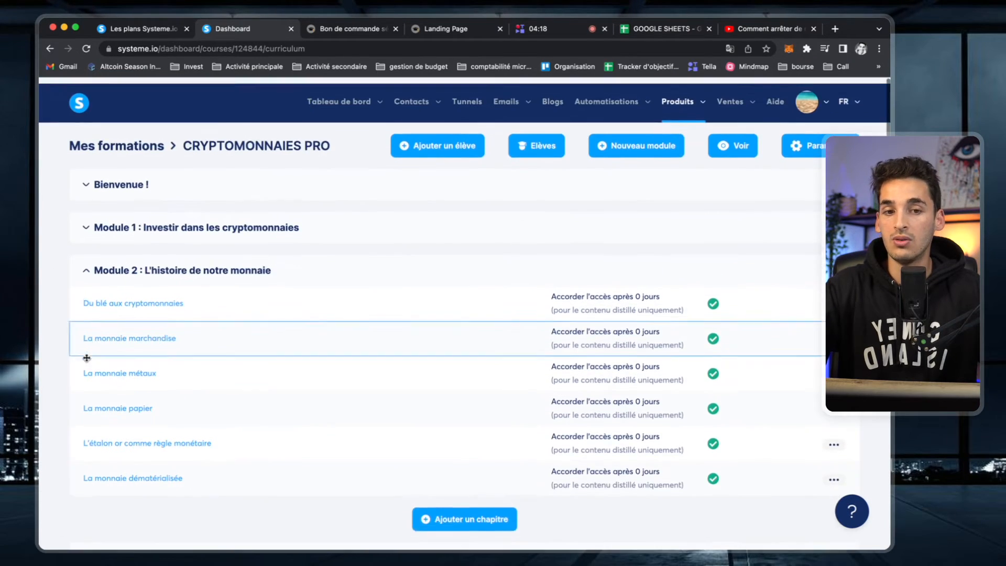
click(729, 139)
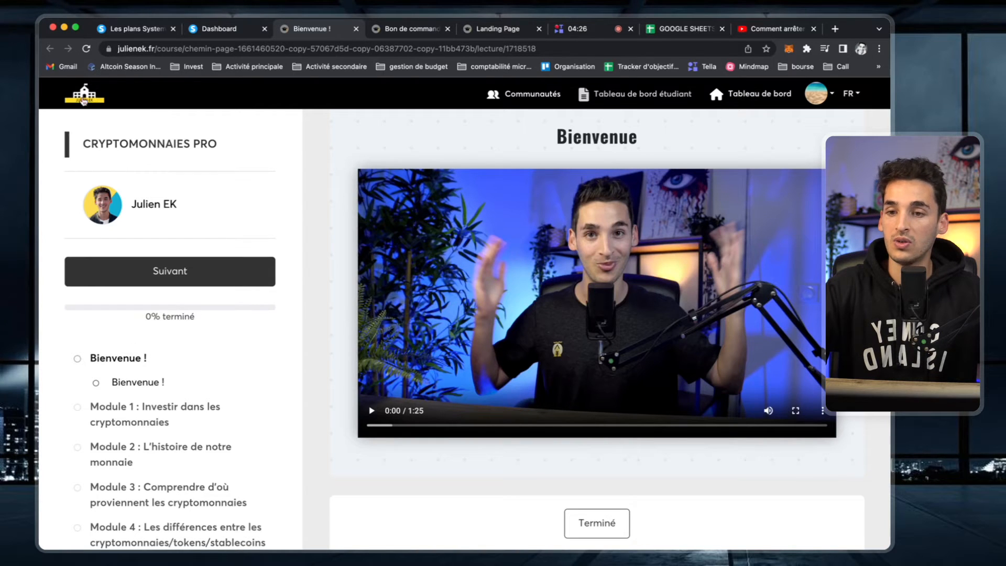
scroll(223, 321, down, 3)
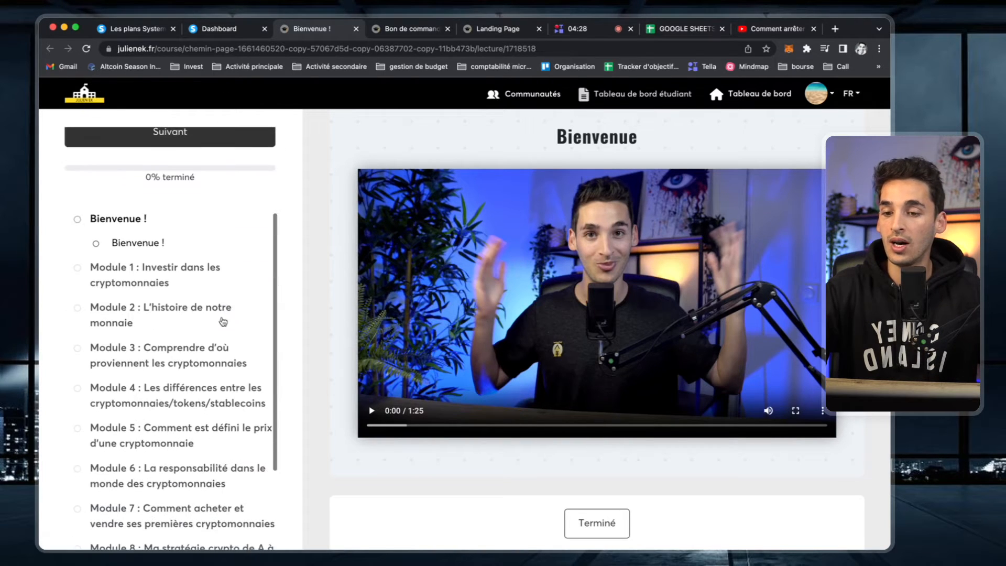
click(132, 307)
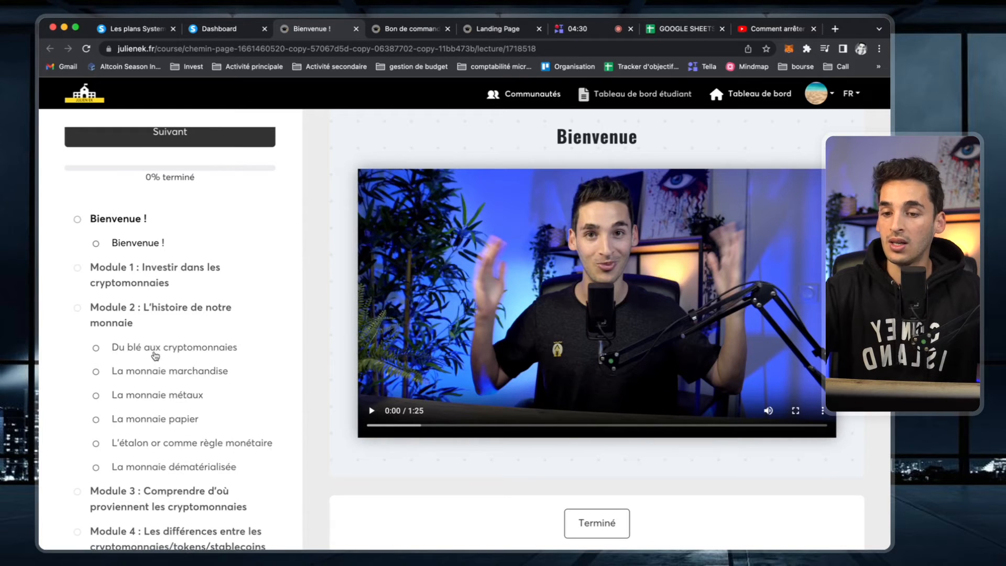
click(140, 348)
click(589, 433)
click(722, 429)
scroll(83, 360, down, 7)
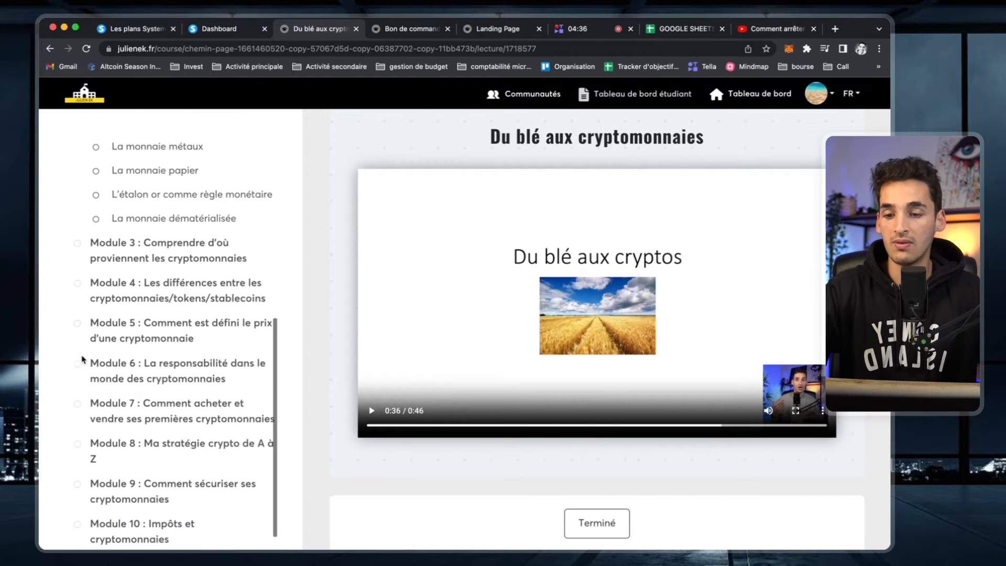
click(171, 382)
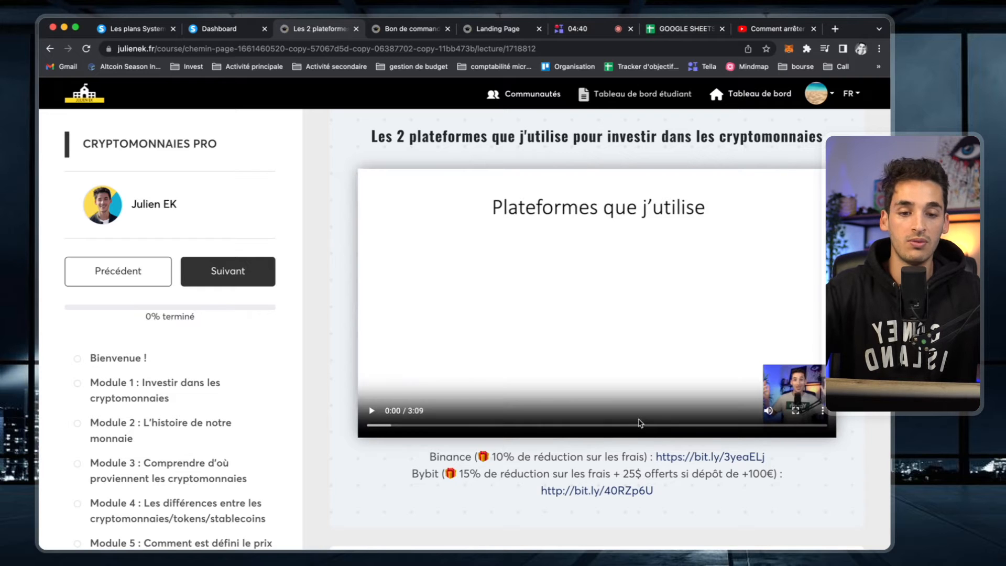
click(658, 425)
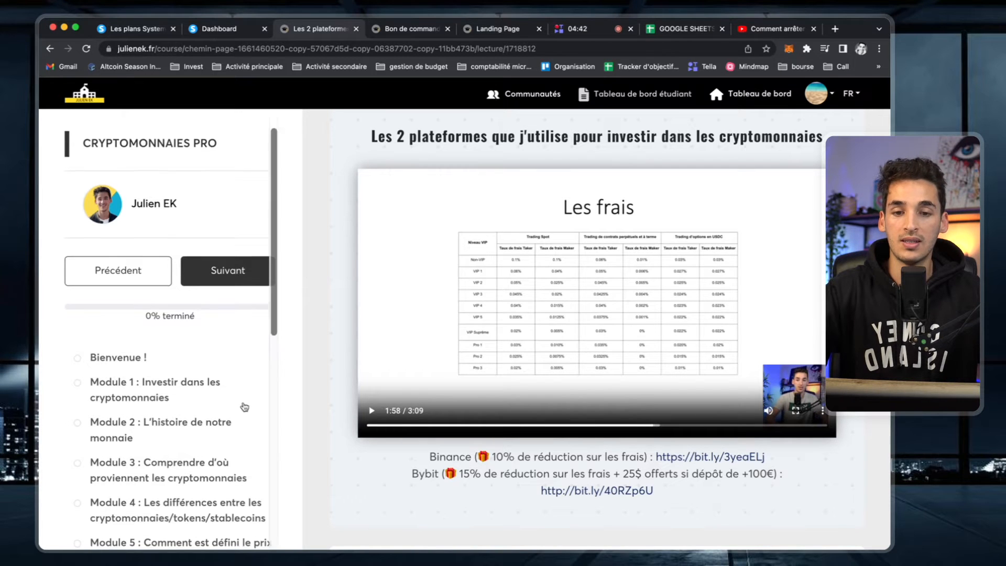
scroll(244, 407, down, 10)
scroll(244, 408, up, 10)
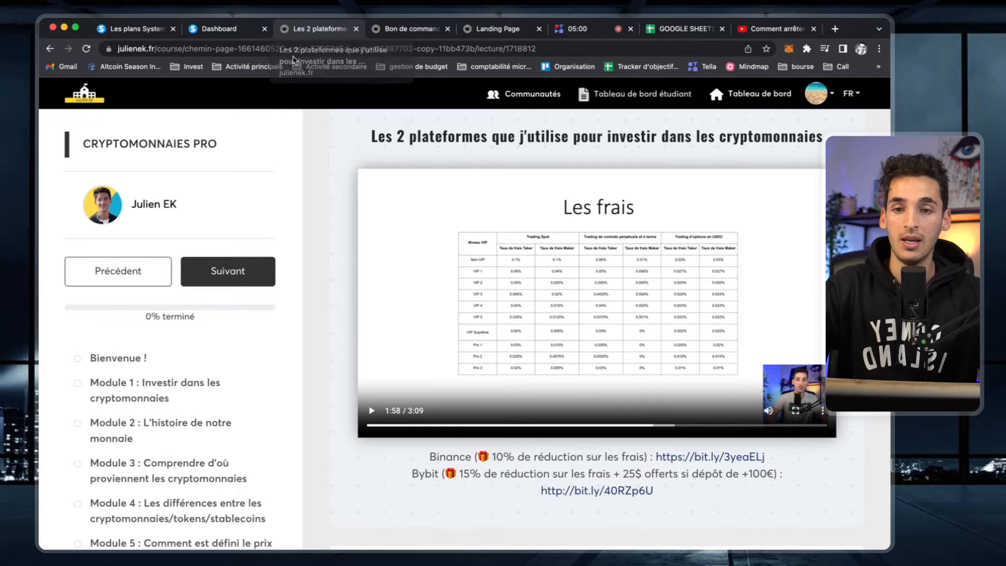
- Close the student preview and open the course list
click(357, 29)
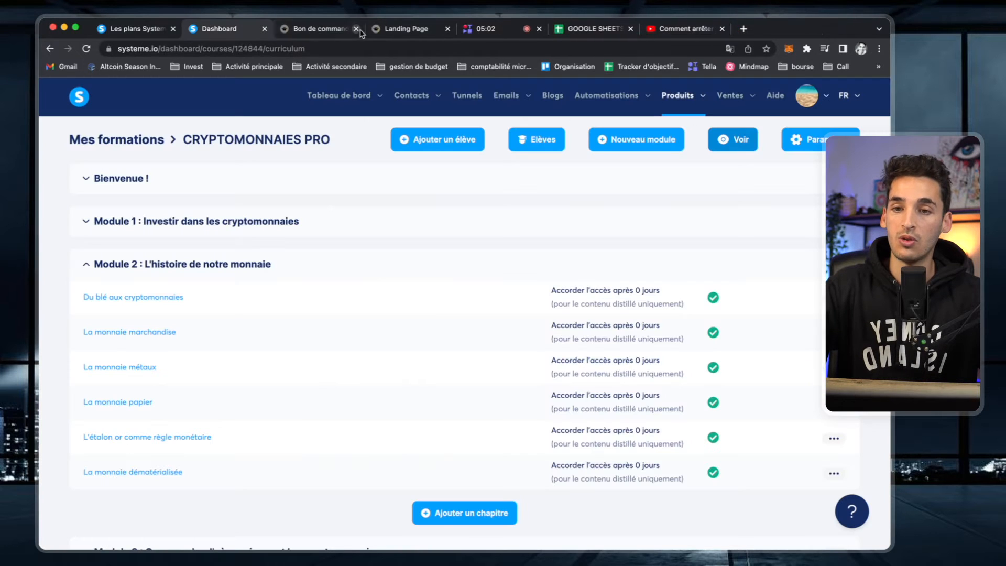
mouse_move(678, 96)
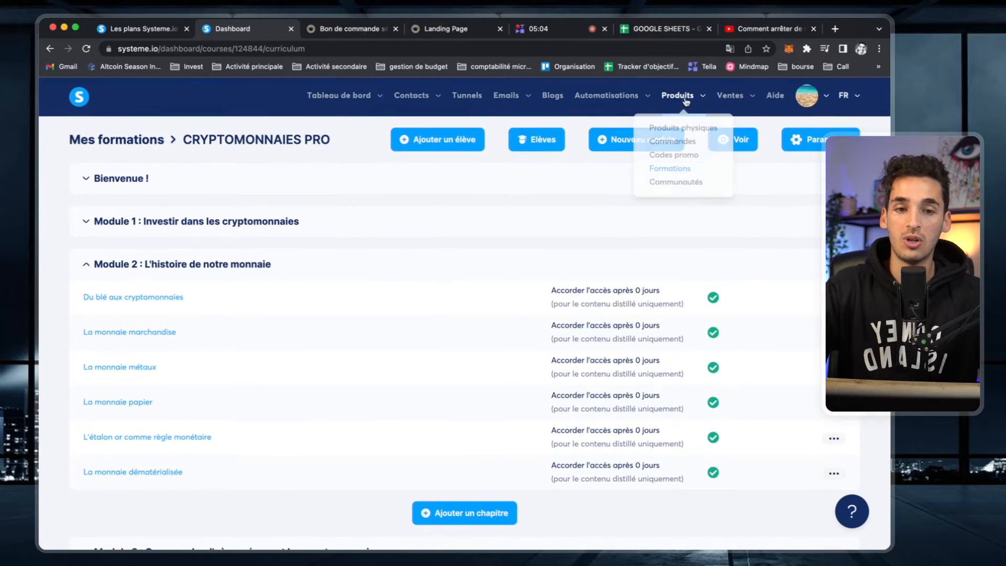
click(678, 174)
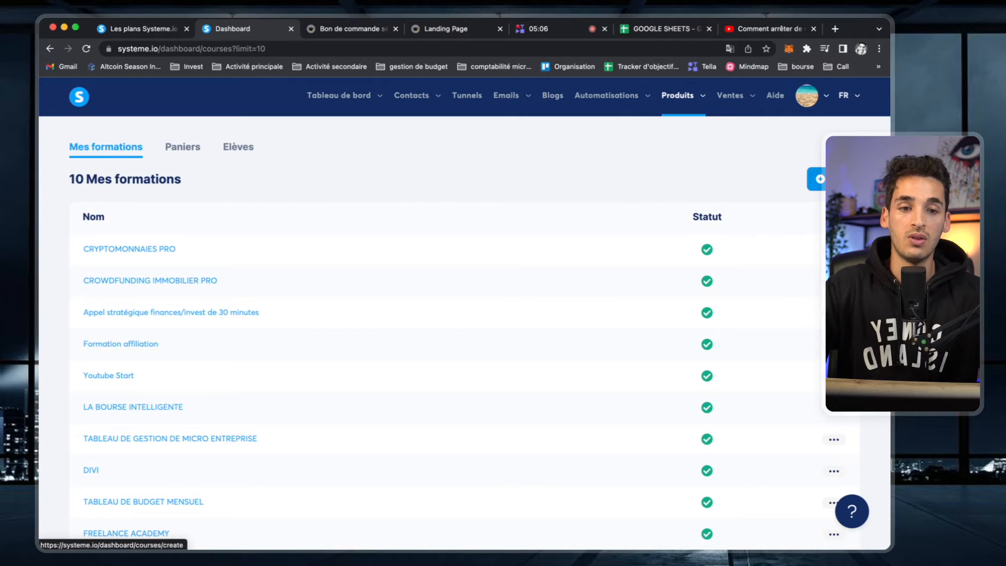
- Create and save a new course titled TEST 1 with URL path test11
click(813, 181)
click(178, 206)
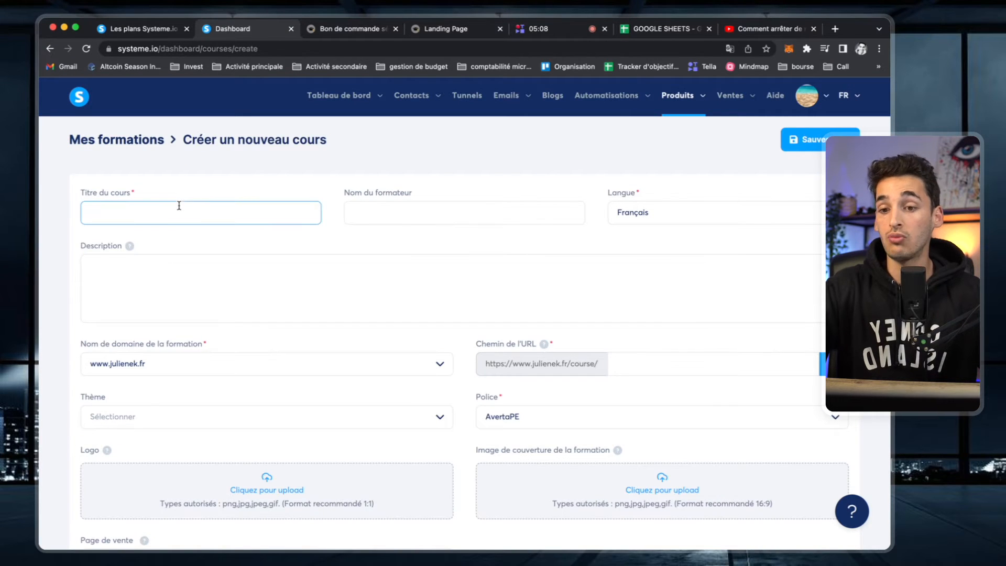
text(TEST 1)
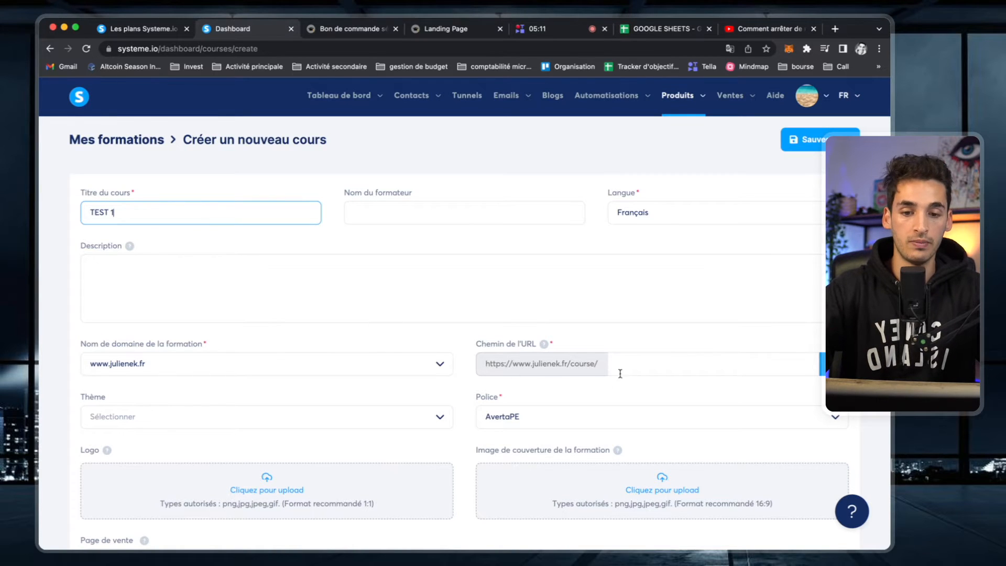
click(645, 366)
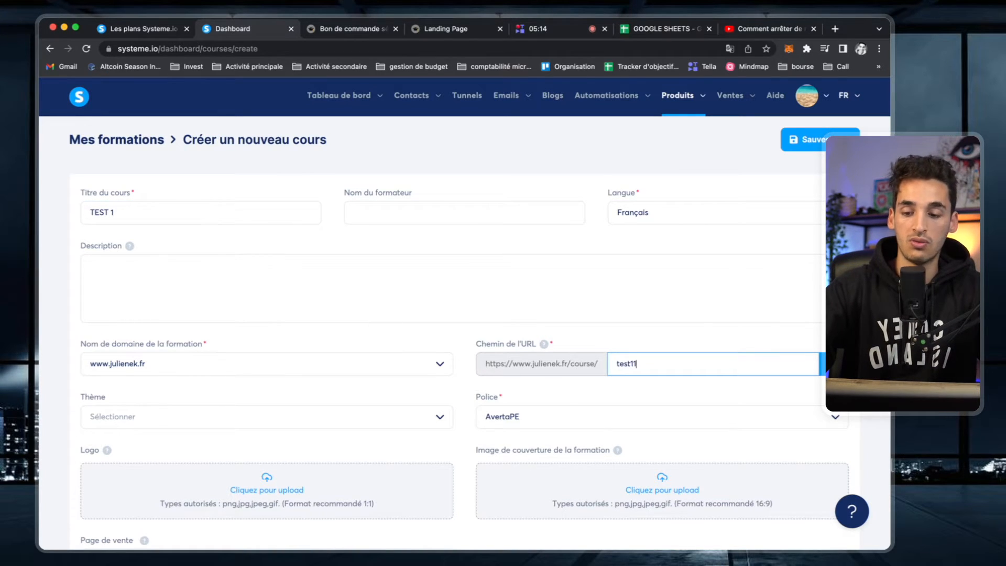
click(785, 146)
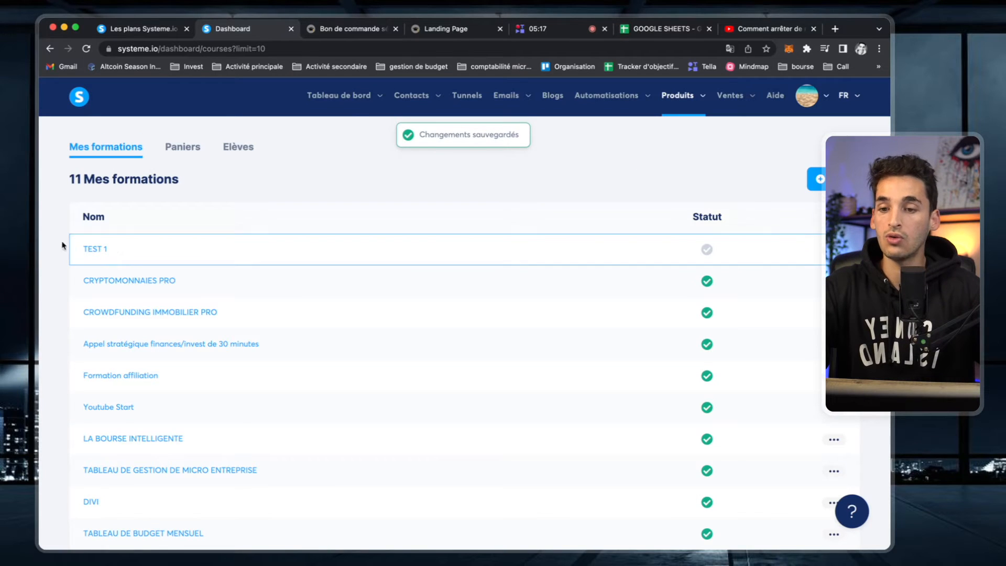
click(93, 249)
- Add two modules named module 1 and module 2 to the TEST 1 course
click(620, 152)
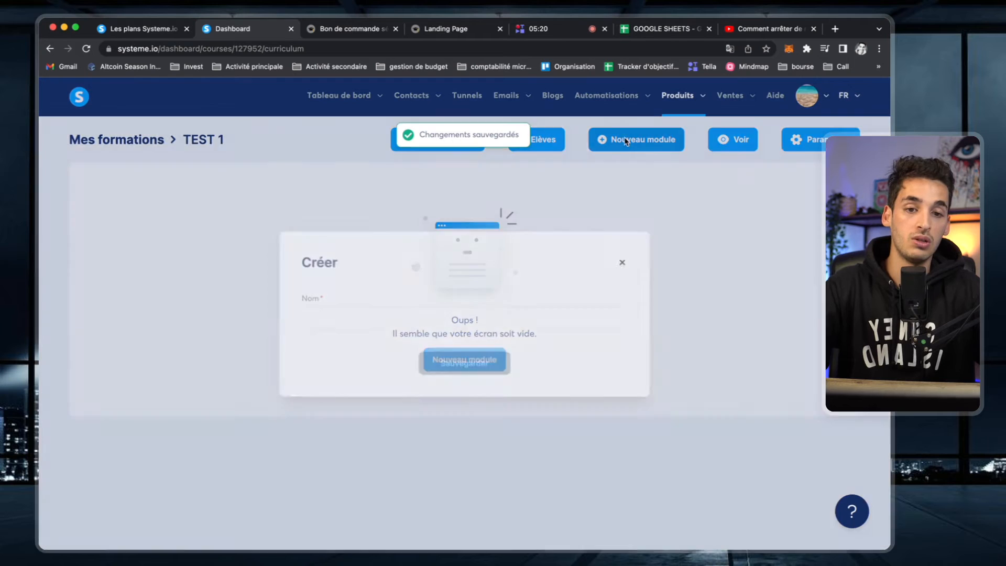
click(407, 321)
text(modul)
text(e 1)
click(465, 362)
click(656, 139)
click(490, 317)
text(module 2)
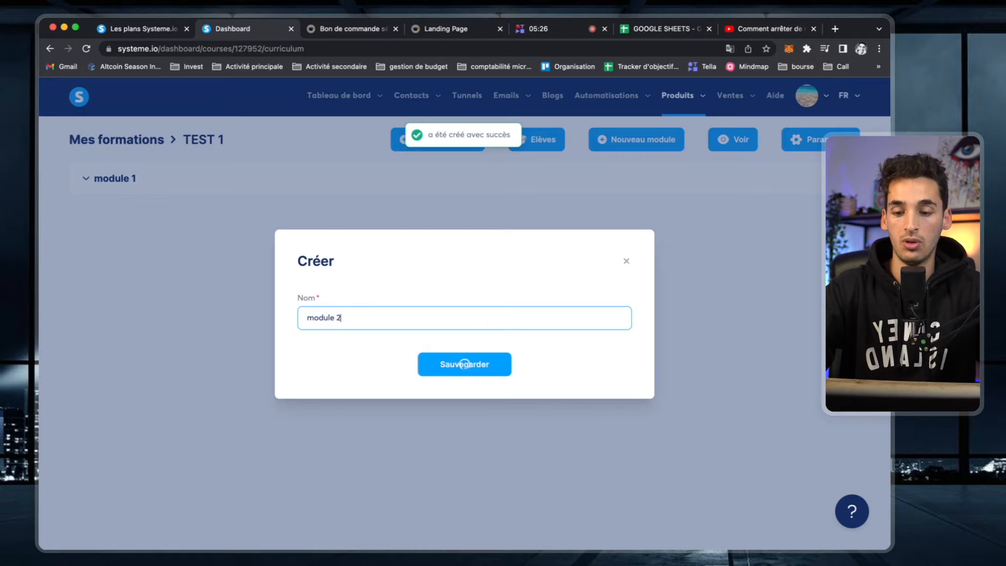
click(462, 363)
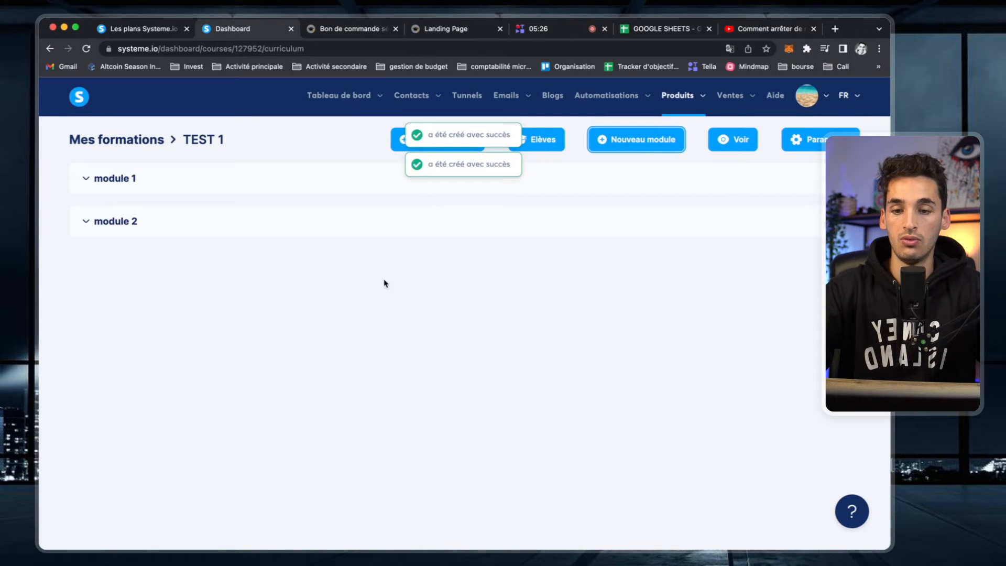
- Add chapters video 1 and vidéo 2 to module 1
click(87, 181)
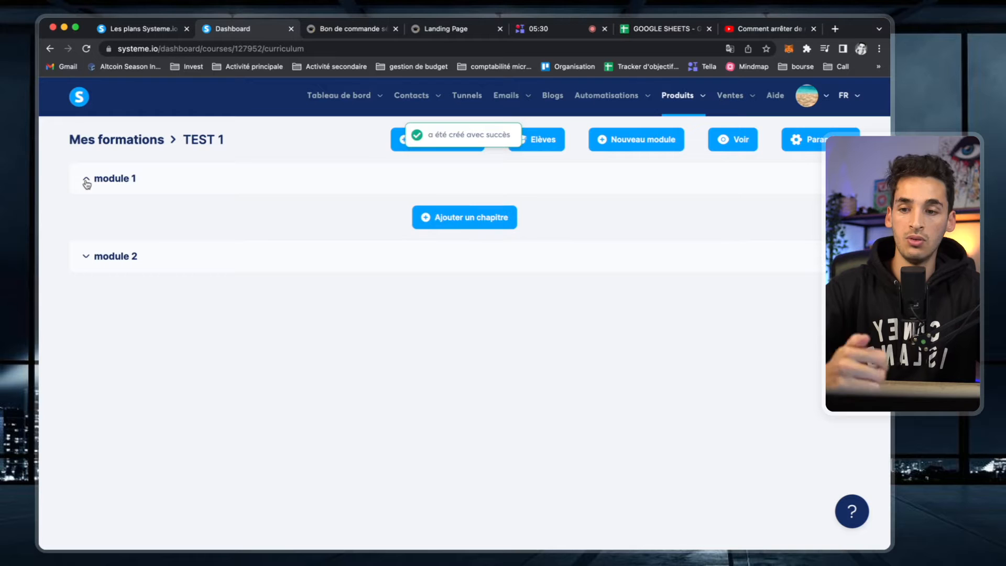
click(492, 216)
click(412, 195)
text(video)
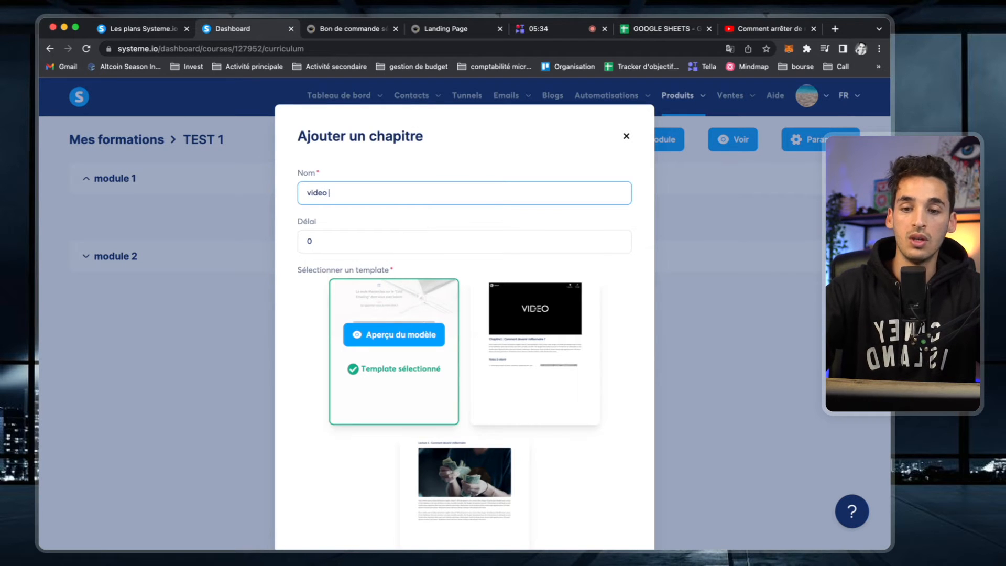
key(Return)
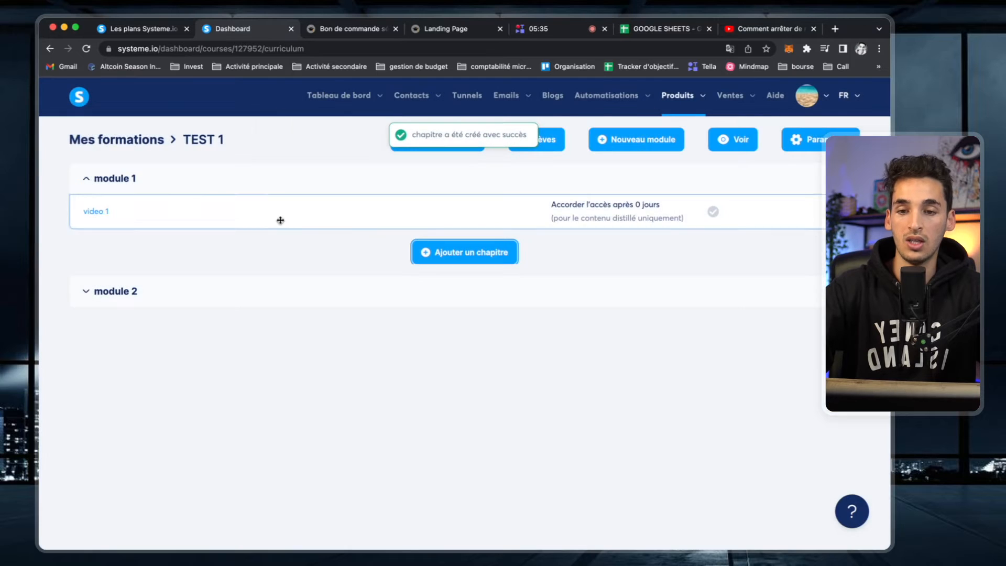
click(461, 252)
click(407, 191)
text(vidéo 2)
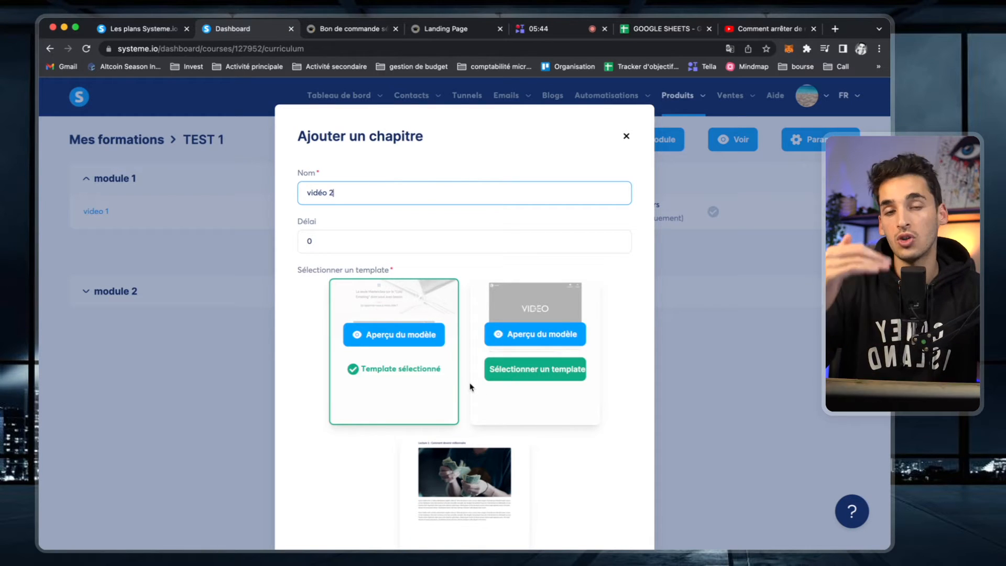
scroll(470, 387, down, 1)
scroll(470, 387, down, 5)
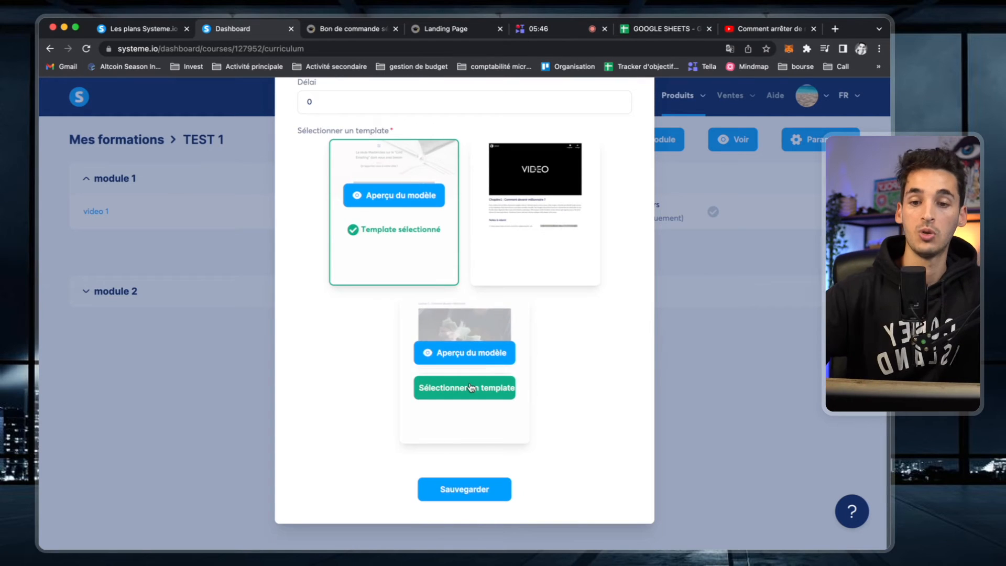
click(474, 488)
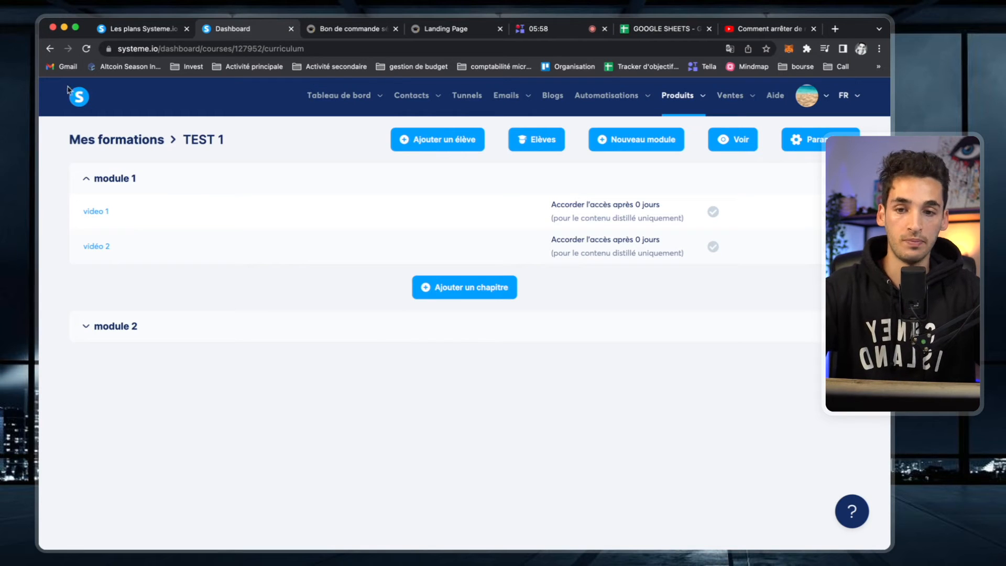
- Delete the TEST 1 course from the course list, confirming the deletion
click(49, 48)
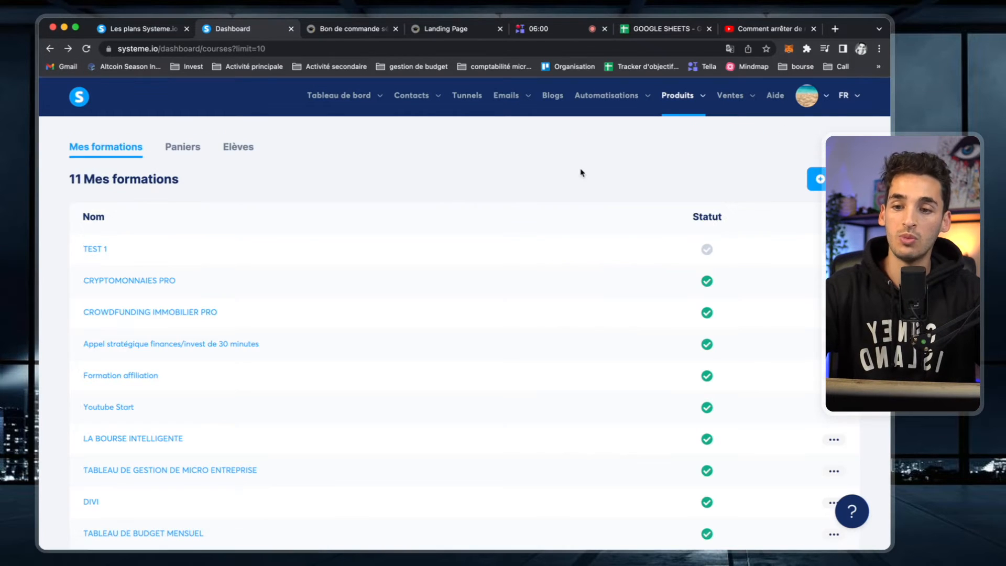
click(828, 250)
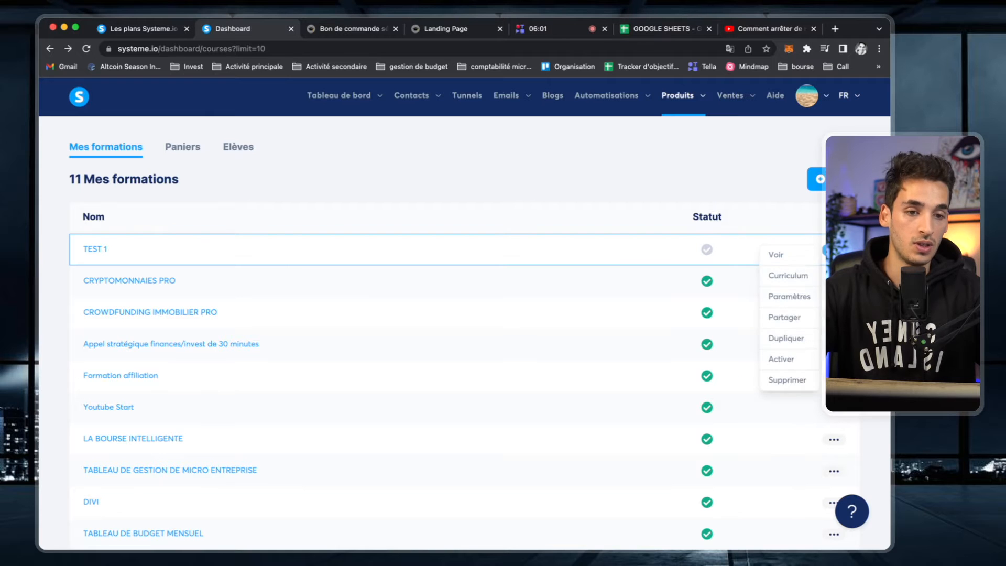
click(791, 380)
click(400, 348)
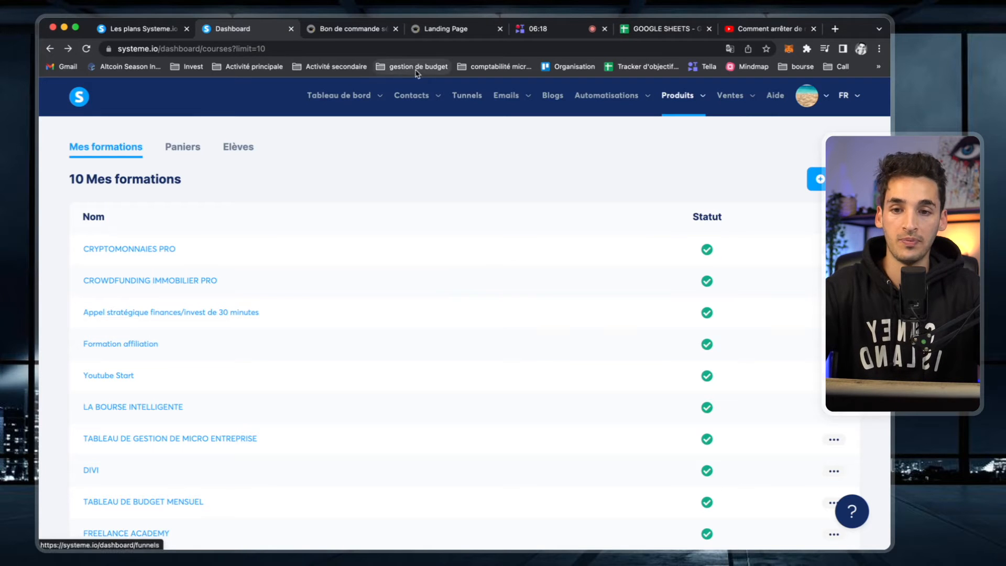
click(461, 96)
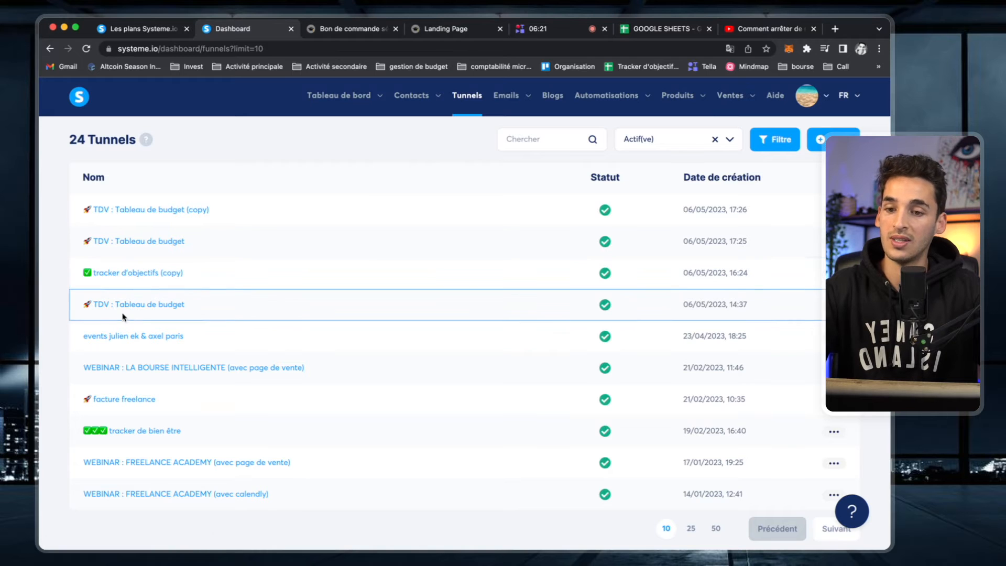
- Open the TDV : Tableau de budget funnel and select its landing page step (path 09cb92a9)
click(155, 247)
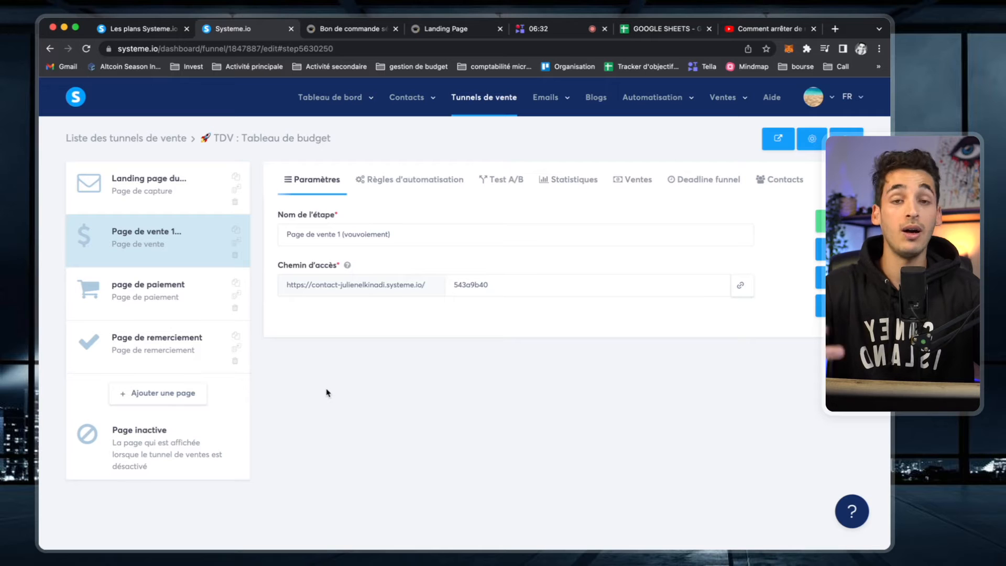
click(163, 192)
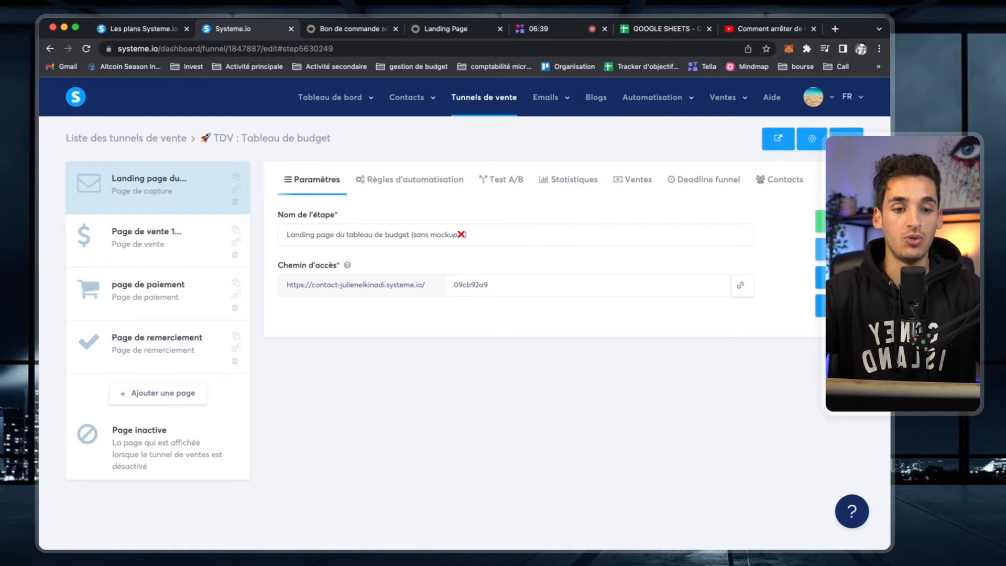
- View the live budget landing page with its first-name and e-mail form, then open it for editing
click(821, 221)
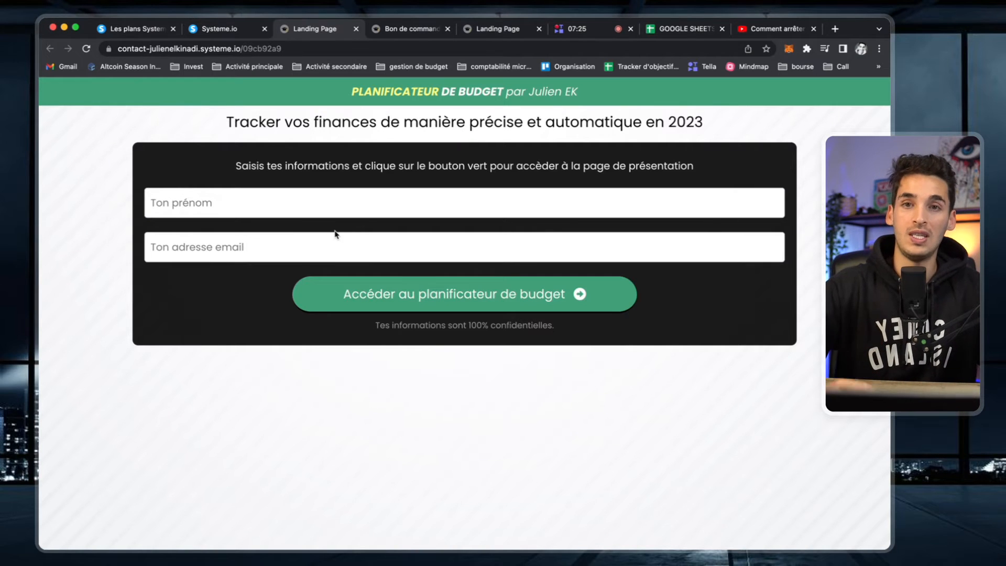
click(356, 29)
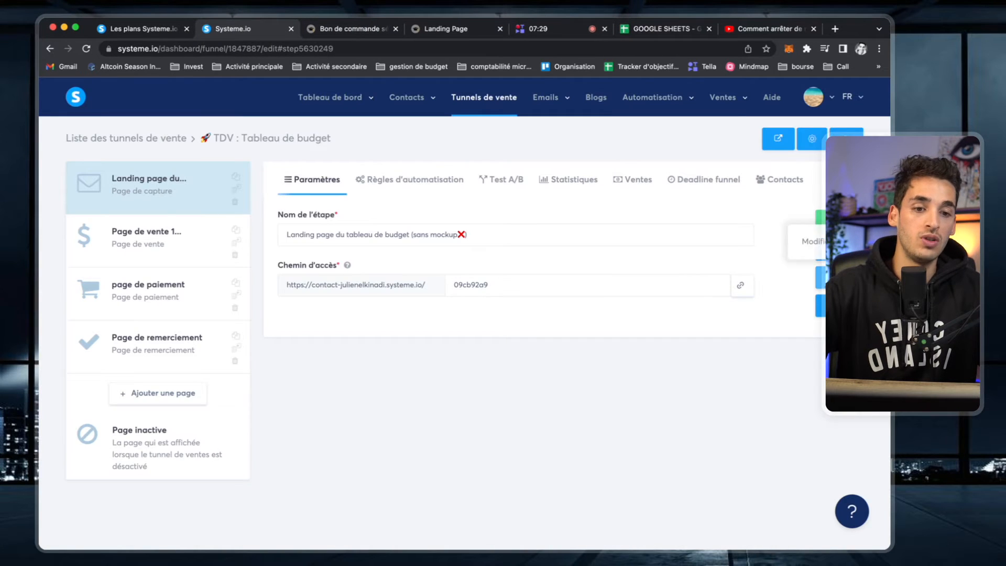
click(832, 219)
- Change the header banner text to read COURS DE CUISINE
click(539, 110)
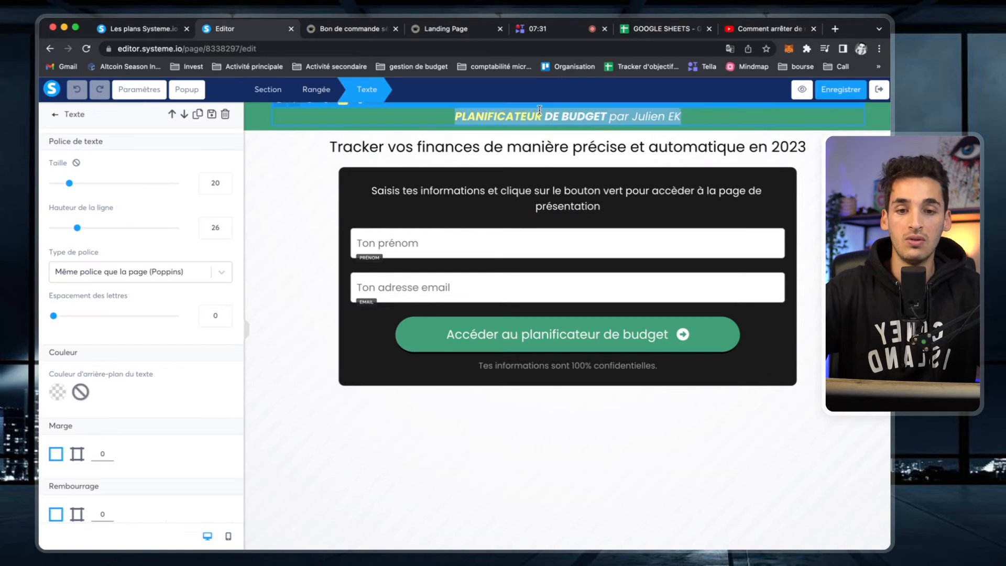
double_click(493, 110)
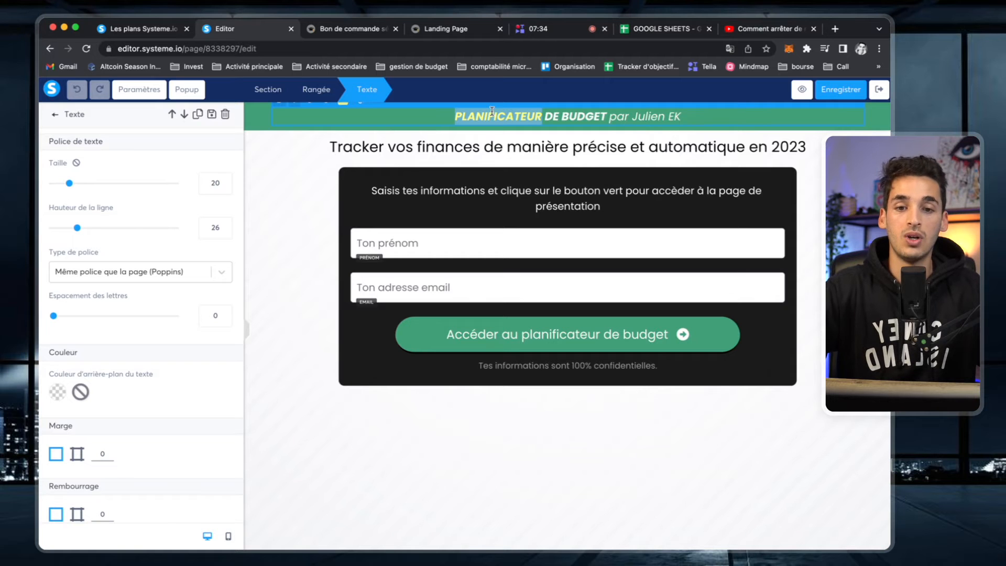
text(COURS)
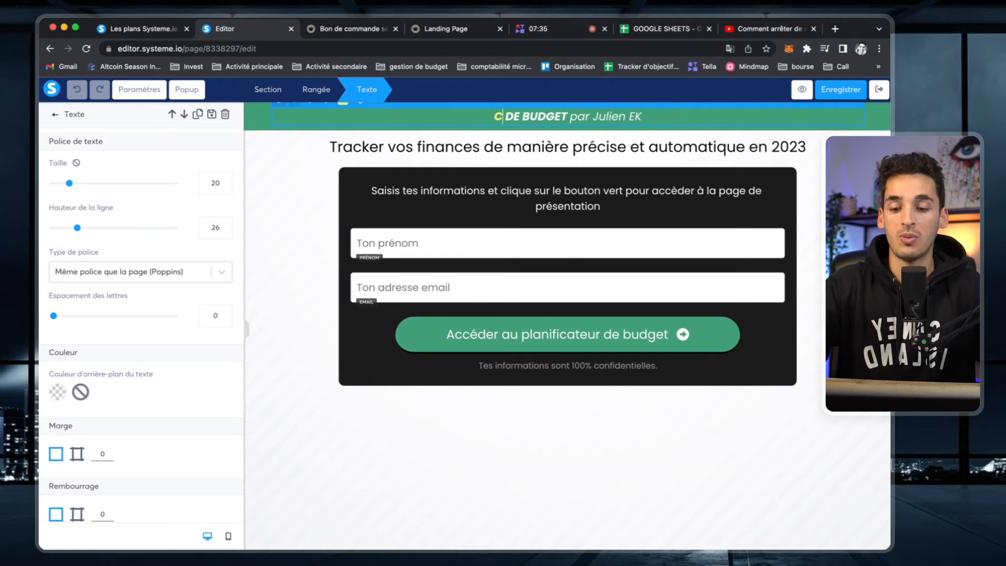
double_click(555, 116)
text(CUISINES)
key(BackSpace)
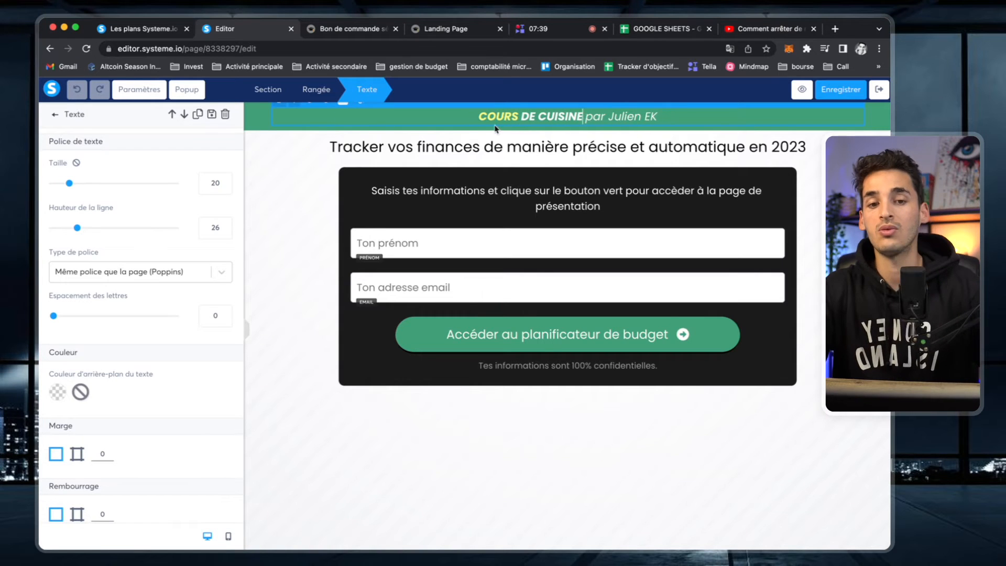
click(257, 114)
- Give the header banner's section an orange background colour
click(254, 124)
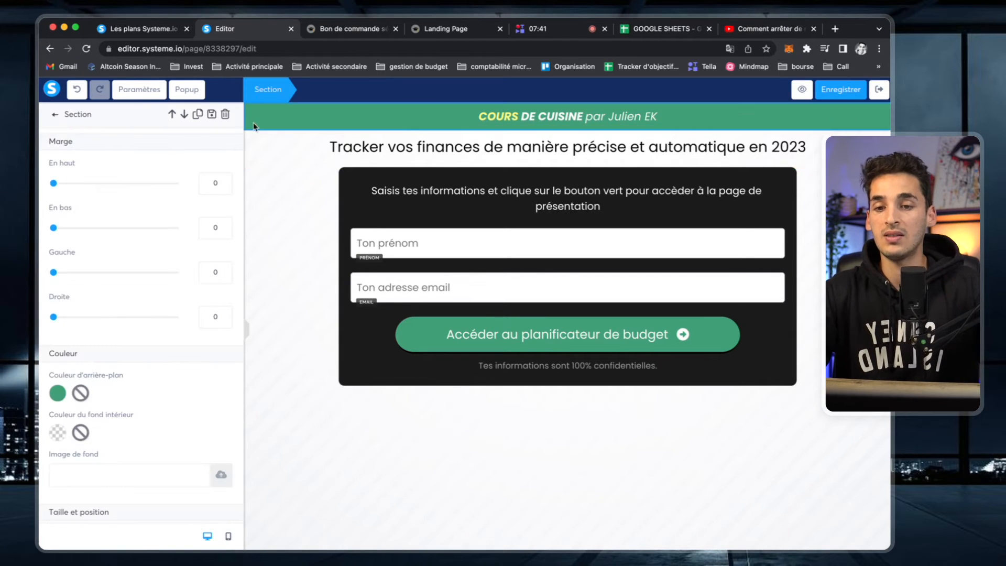
click(58, 391)
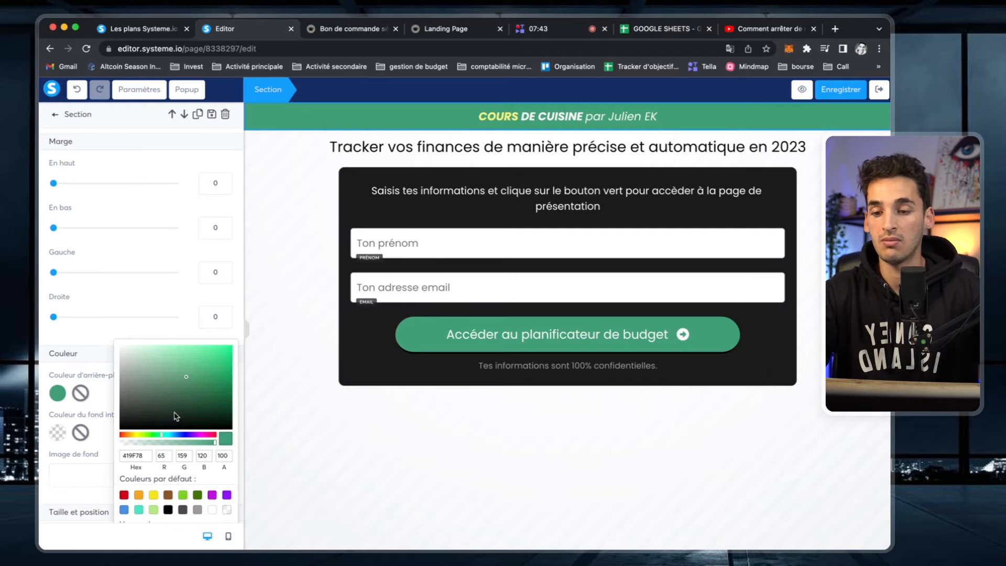
click(139, 495)
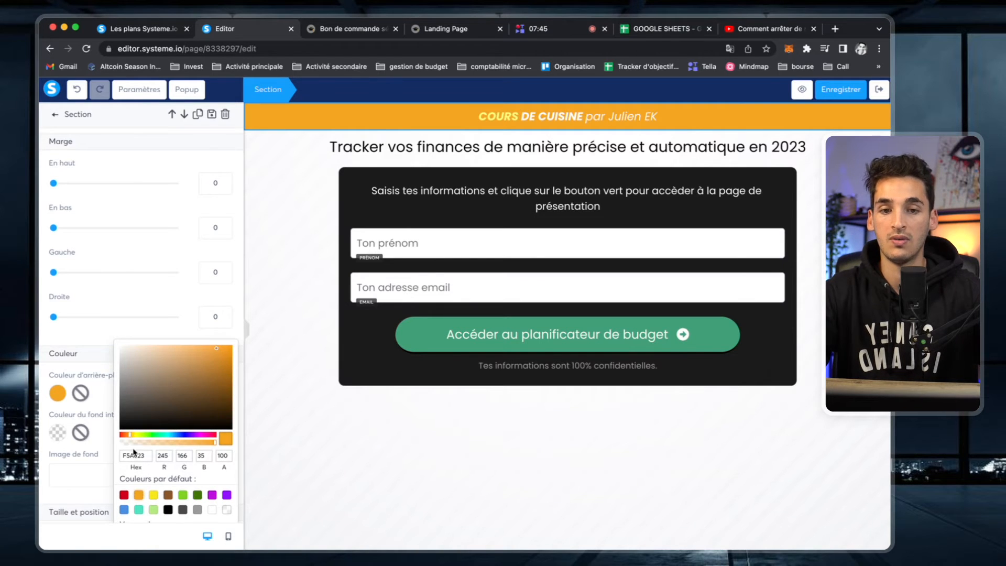
click(305, 294)
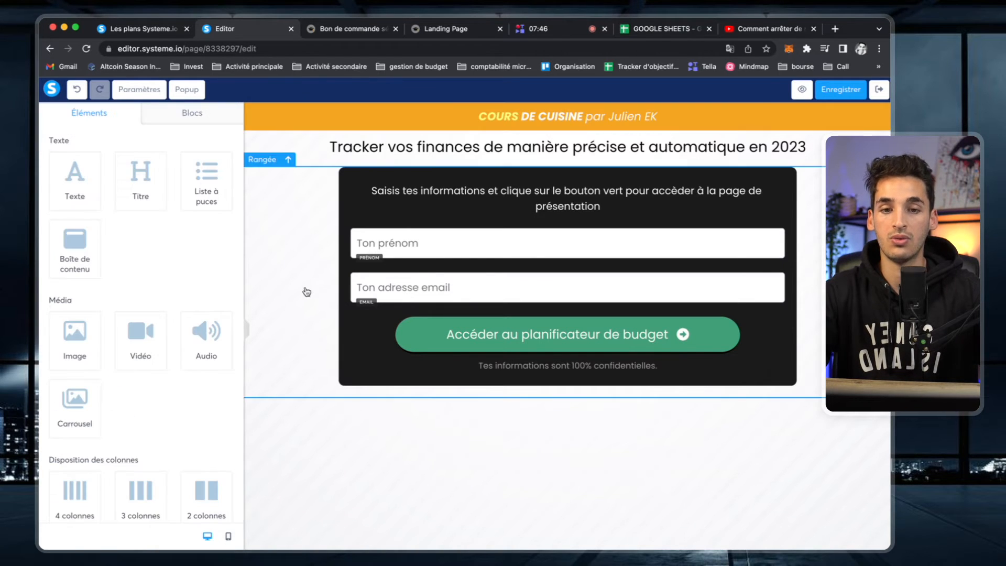
- Check the header text's hex colour, then make the sign-up button background pale yellow FFFD82
double_click(500, 116)
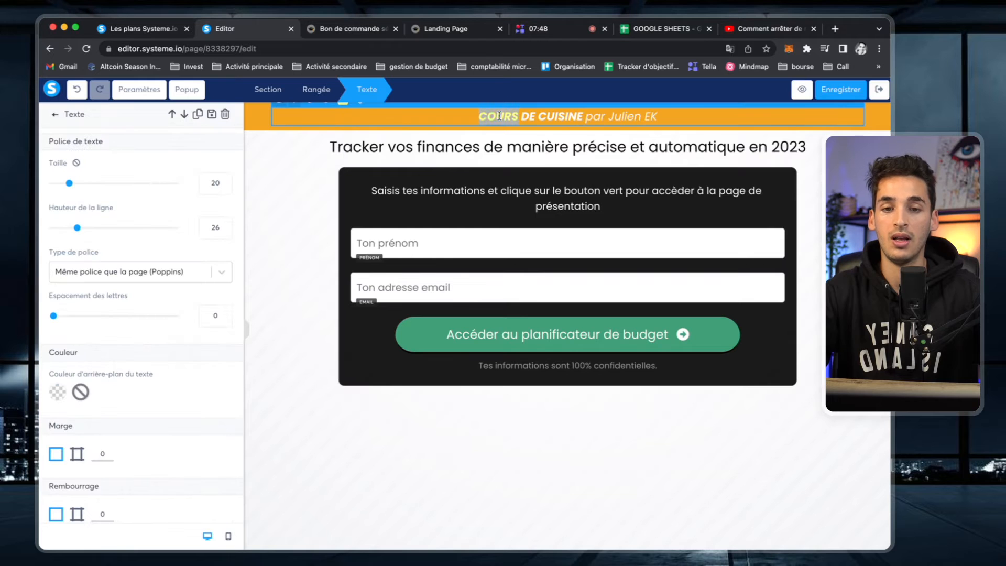
click(343, 106)
double_click(364, 220)
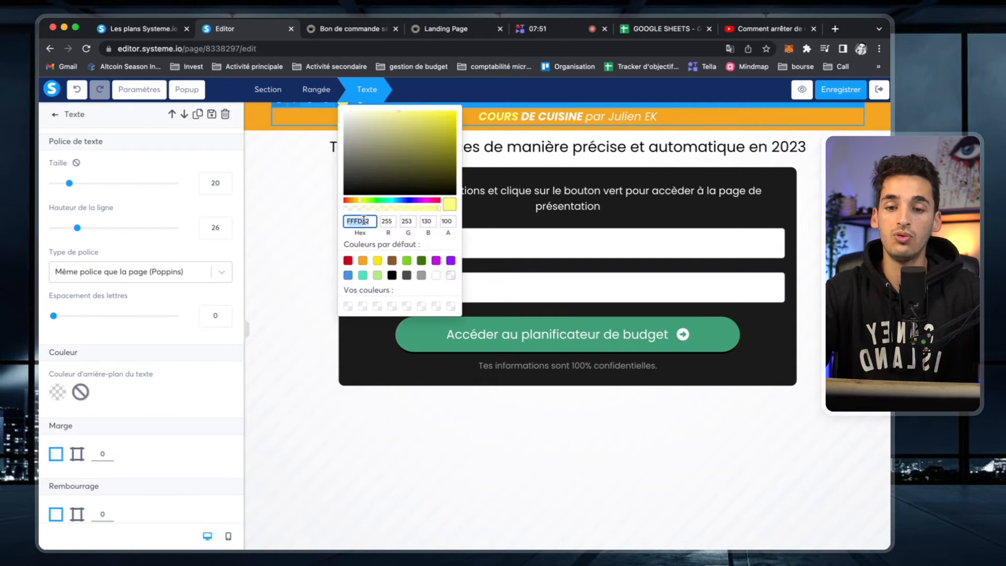
click(309, 327)
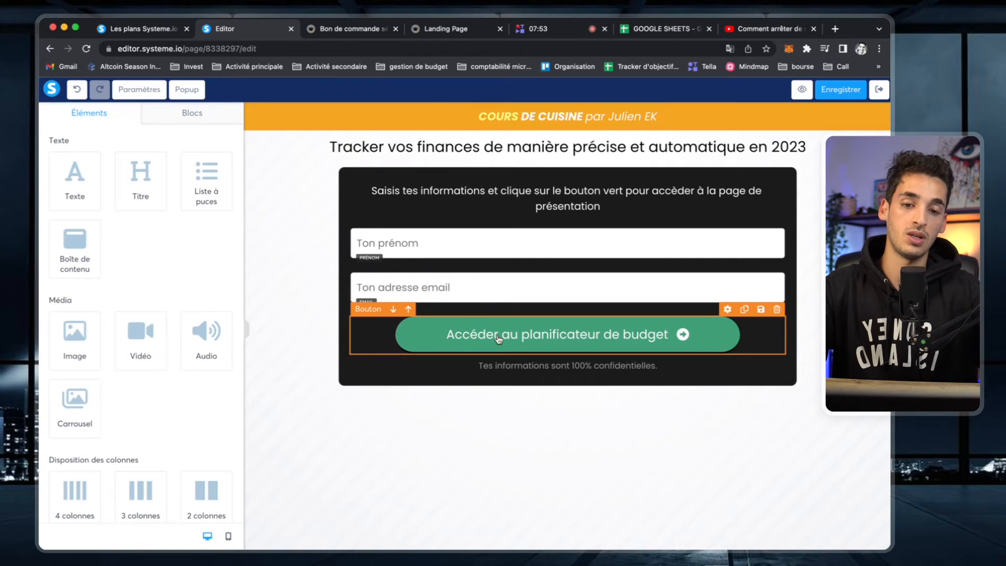
click(487, 338)
scroll(204, 339, down, 10)
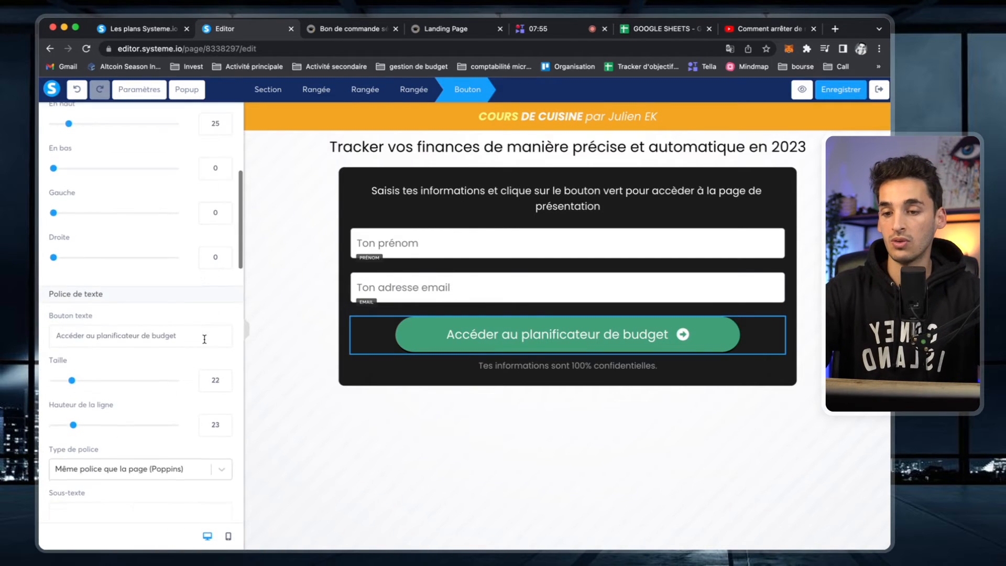
scroll(205, 340, down, 2)
click(57, 381)
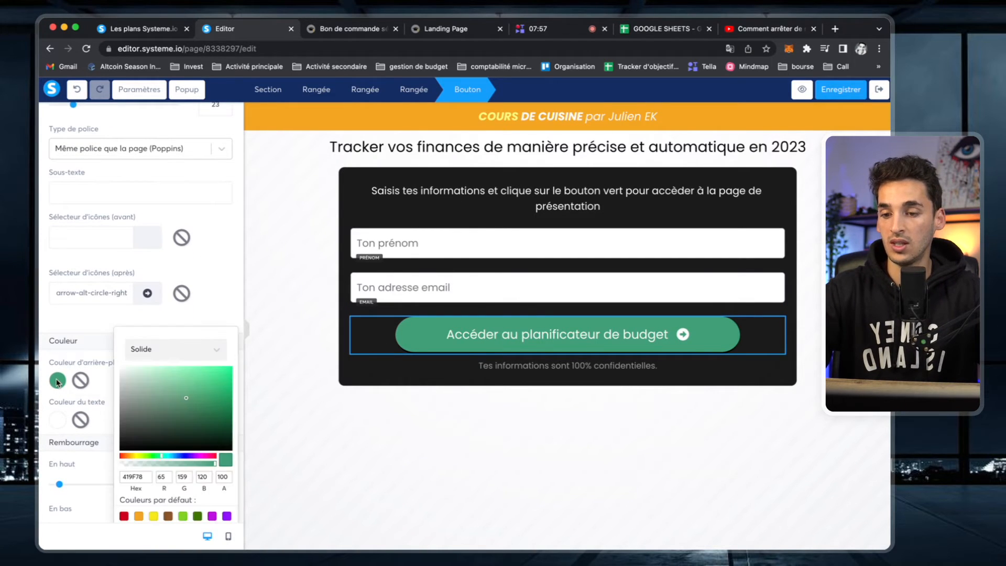
double_click(136, 474)
key(ctrl+v)
click(523, 483)
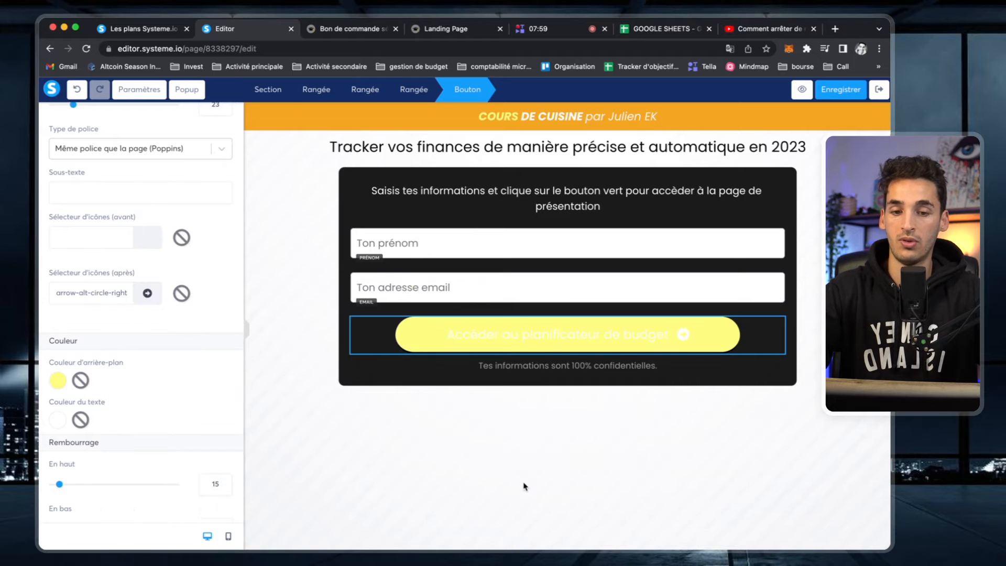
- Set the yellow button's label text colour to black
double_click(579, 341)
click(579, 341)
click(562, 342)
click(562, 342)
scroll(67, 354, down, 6)
scroll(67, 354, down, 8)
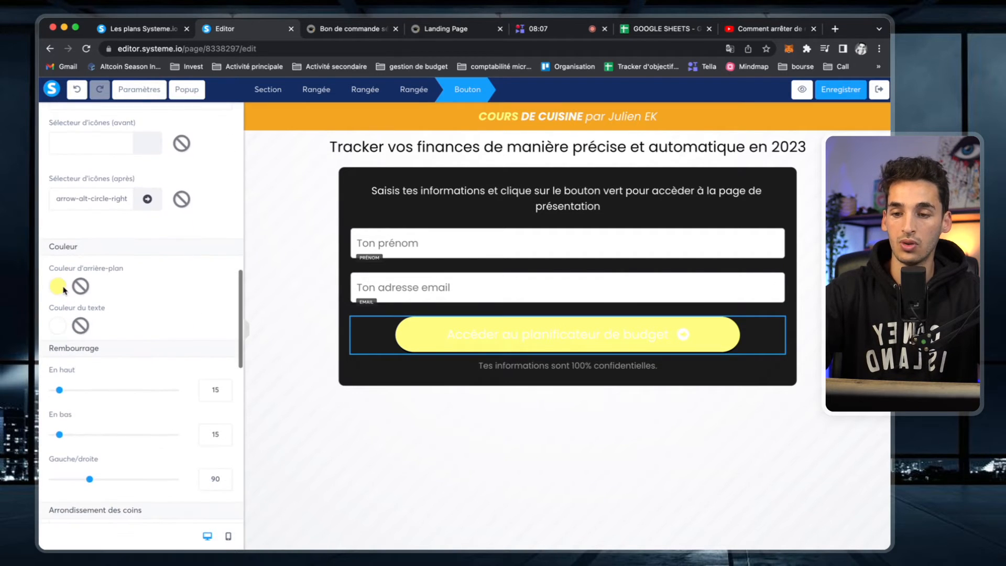
click(59, 287)
click(59, 323)
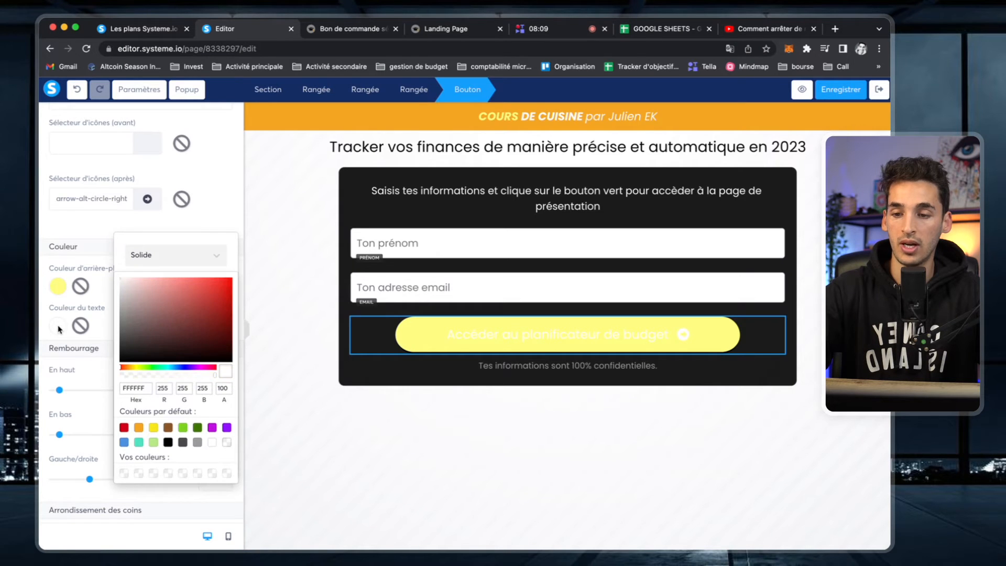
drag(144, 319, 45, 433)
click(55, 290)
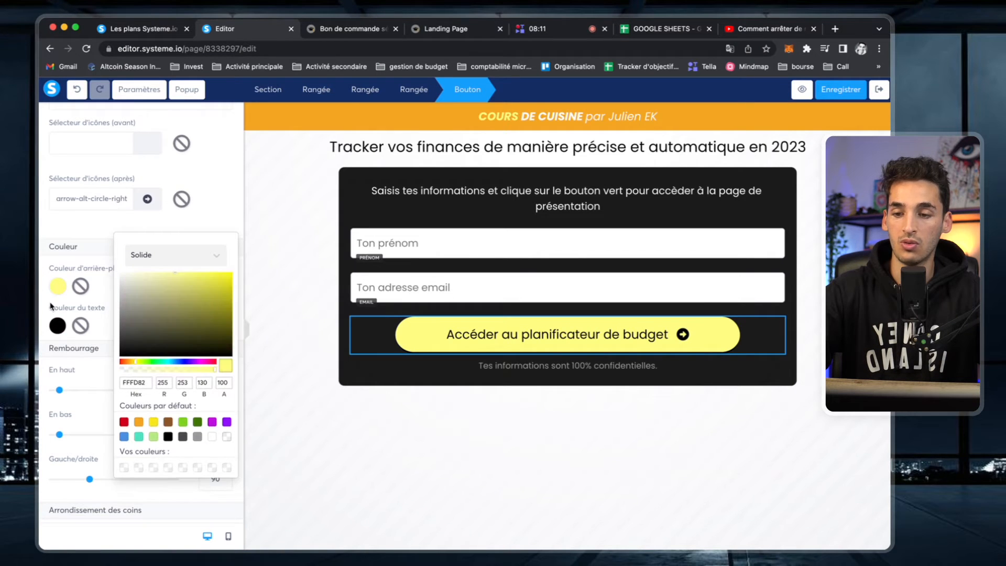
click(504, 416)
click(584, 344)
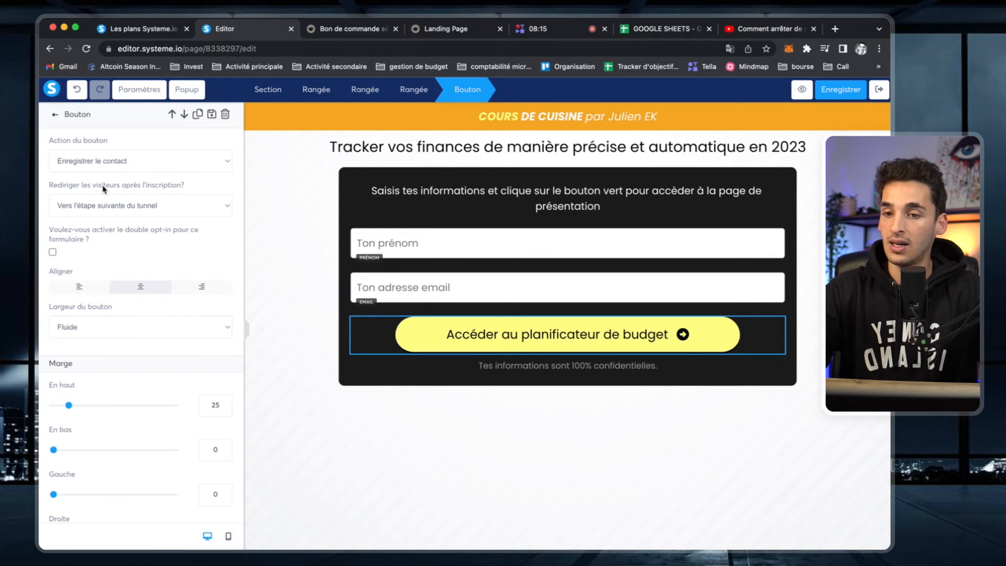
- Change the button label to 'Accéder à la page de présentation'
scroll(107, 173, down, 8)
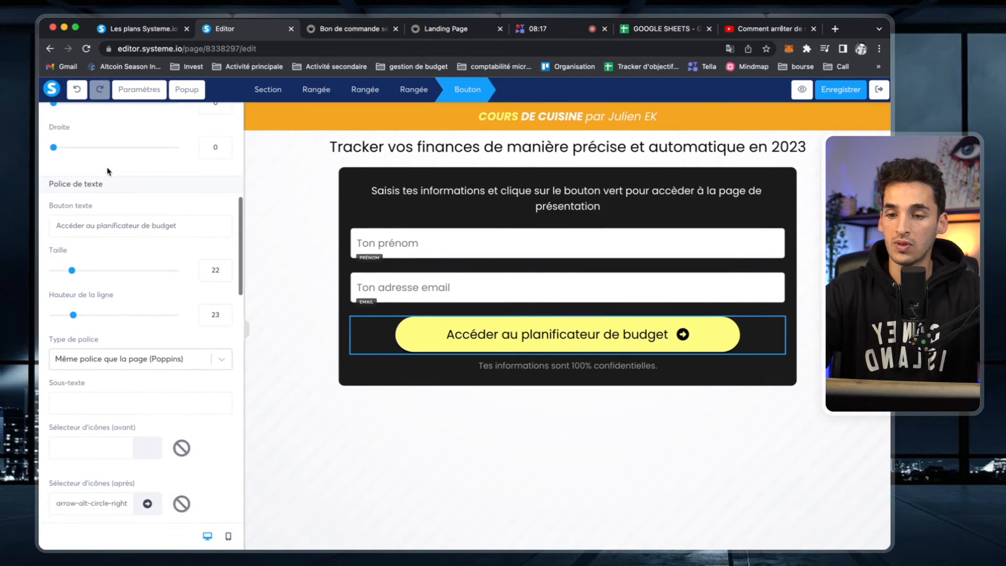
drag(88, 222, 266, 227)
key(BackSpace)
text(À LA)
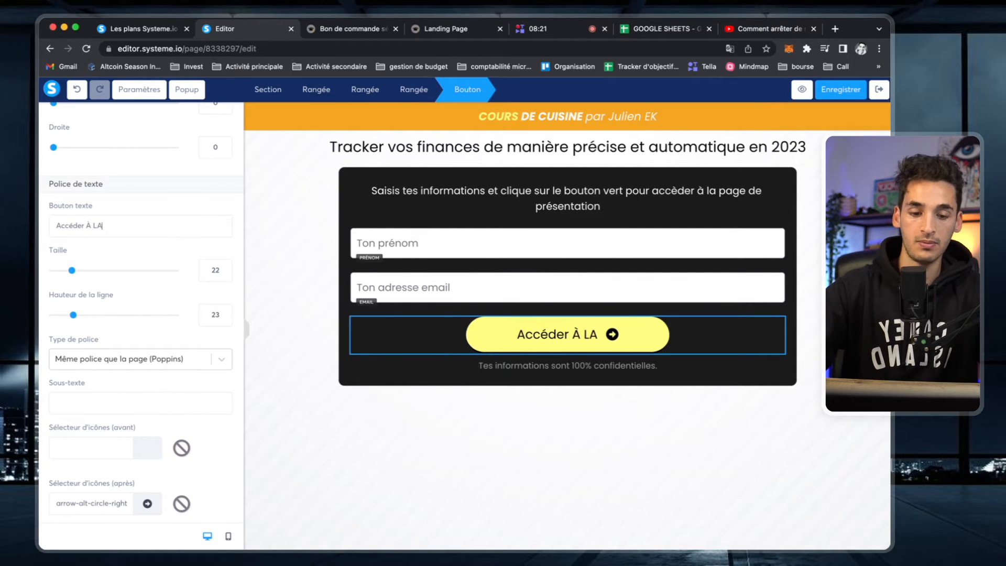
key(BackSpace)
key(BackSpace)
key(BackSpace)
key(BackSpace)
text(à)
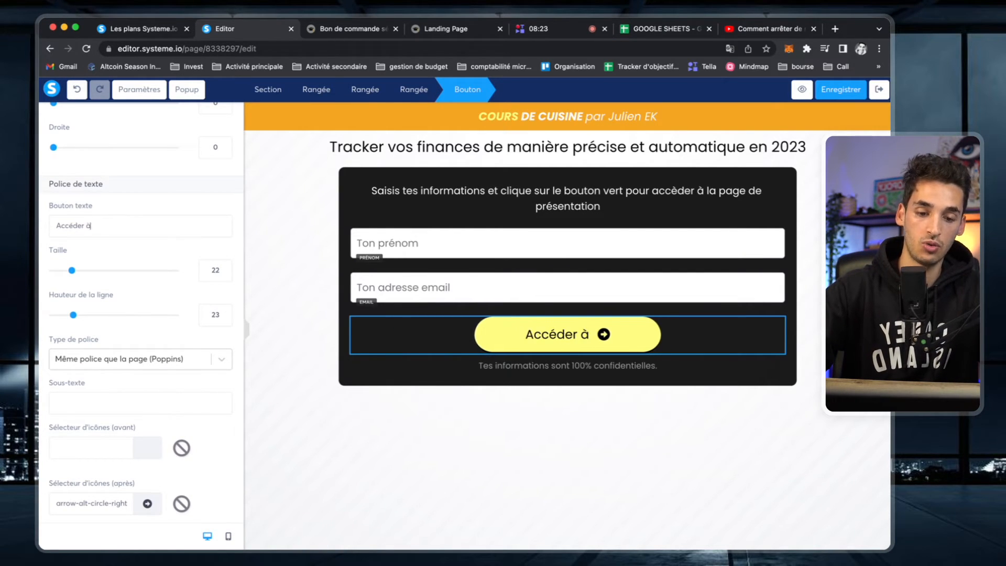
text( la page de p)
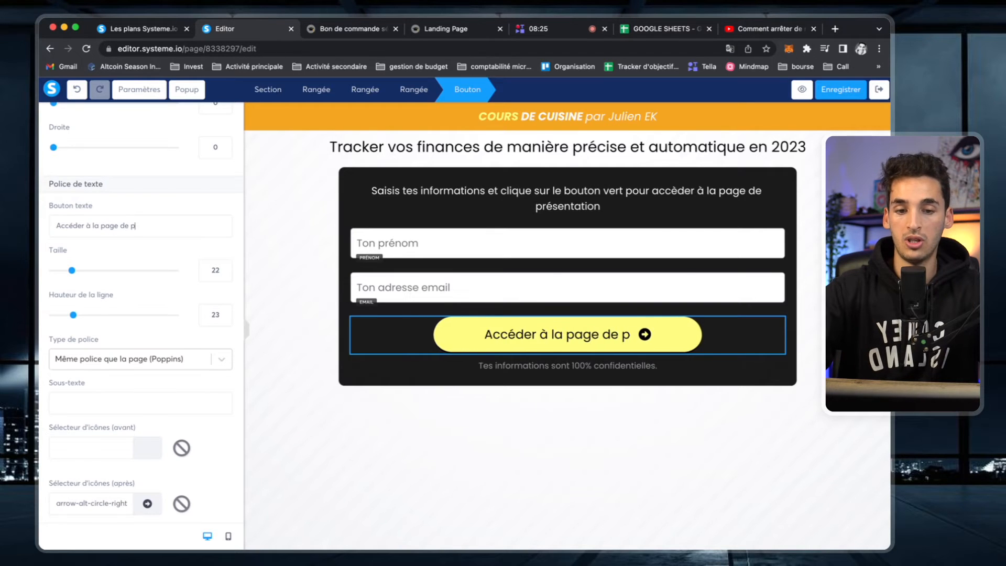
text(résentation)
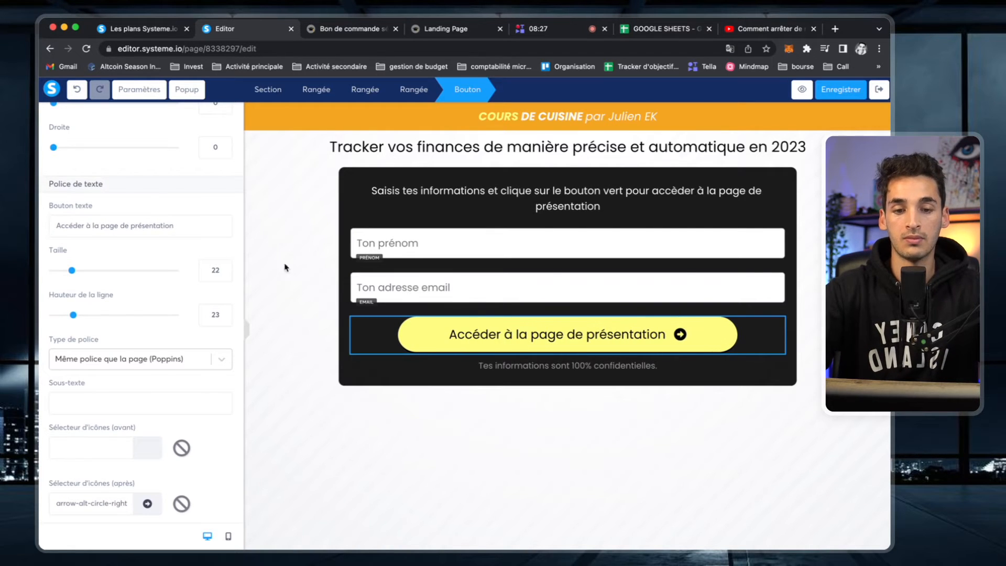
click(441, 430)
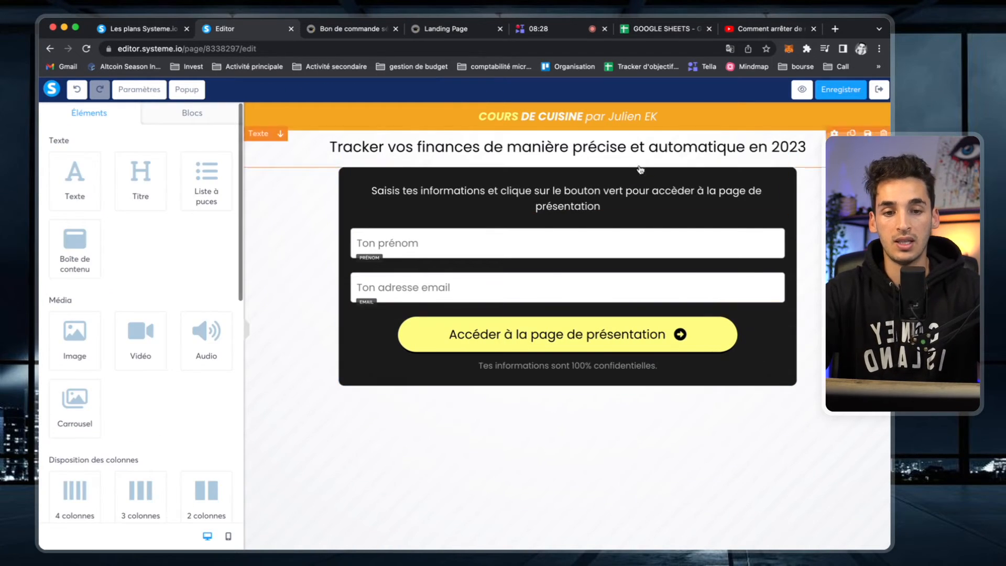
- Replace the word 'vert' with 'jaune' in the instructions text
double_click(611, 192)
text(jaune)
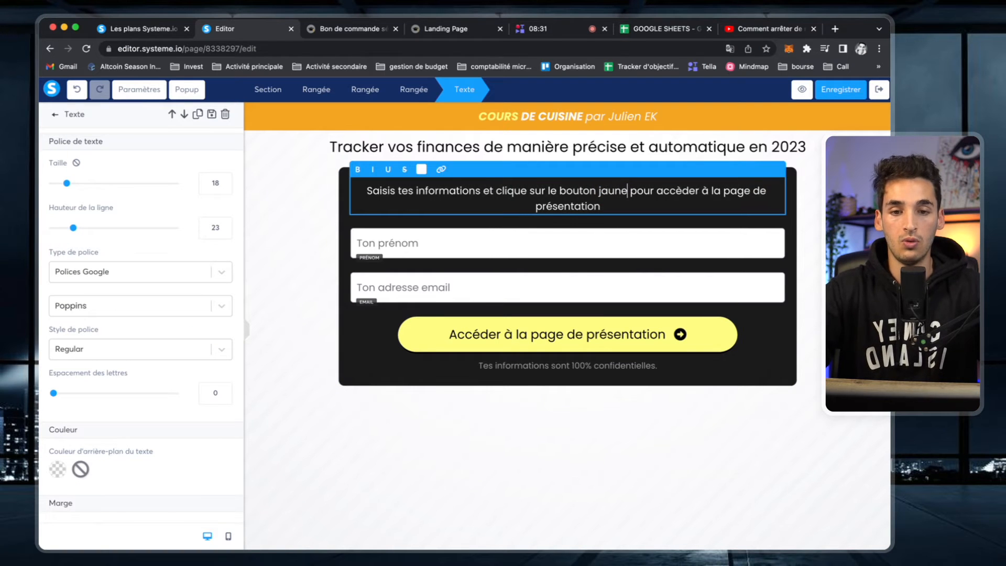
click(644, 450)
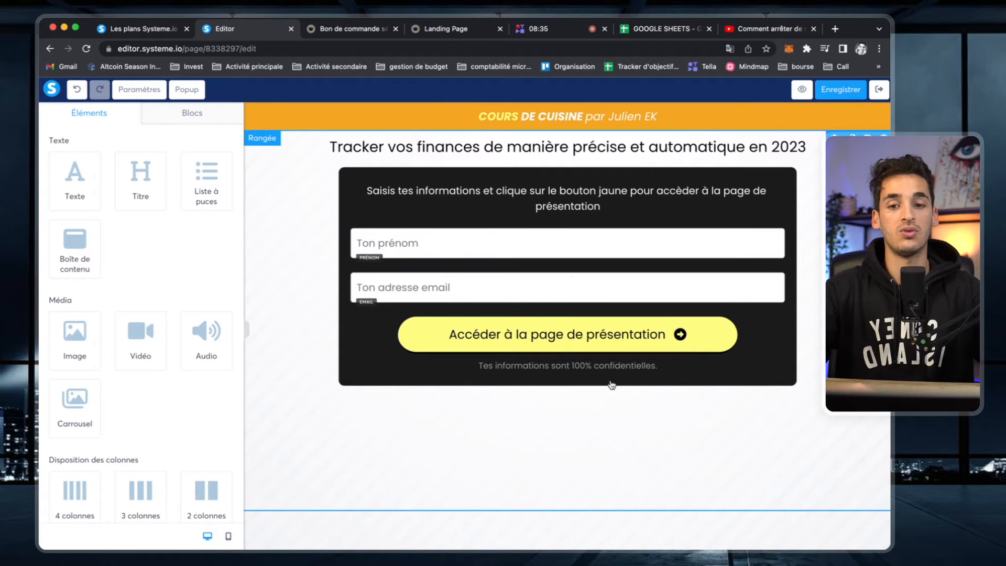
- Replace the 'Tracker vos finances' headline with the new cooking headline ending '5 minutes en 2023'
click(614, 147)
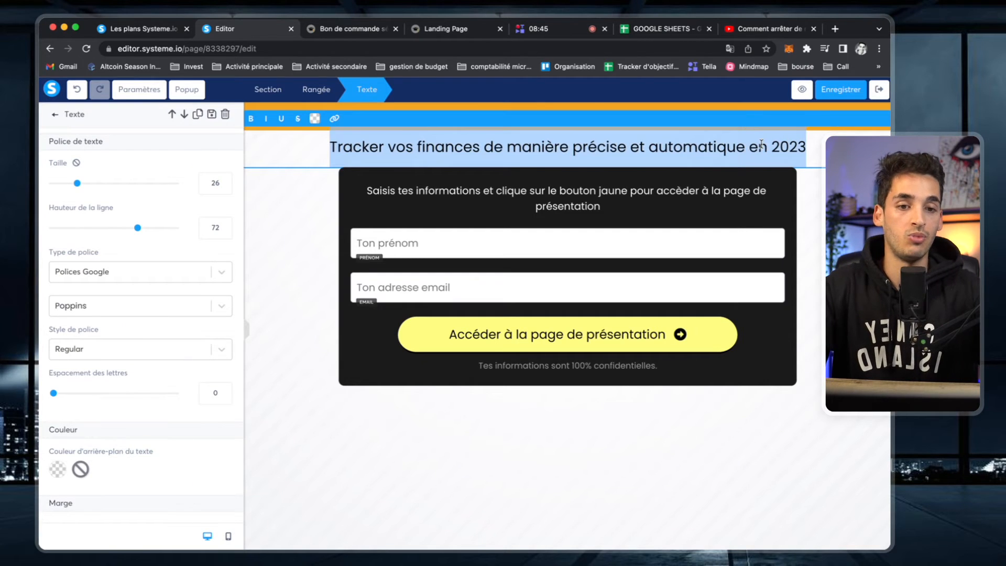
drag(742, 144, 321, 147)
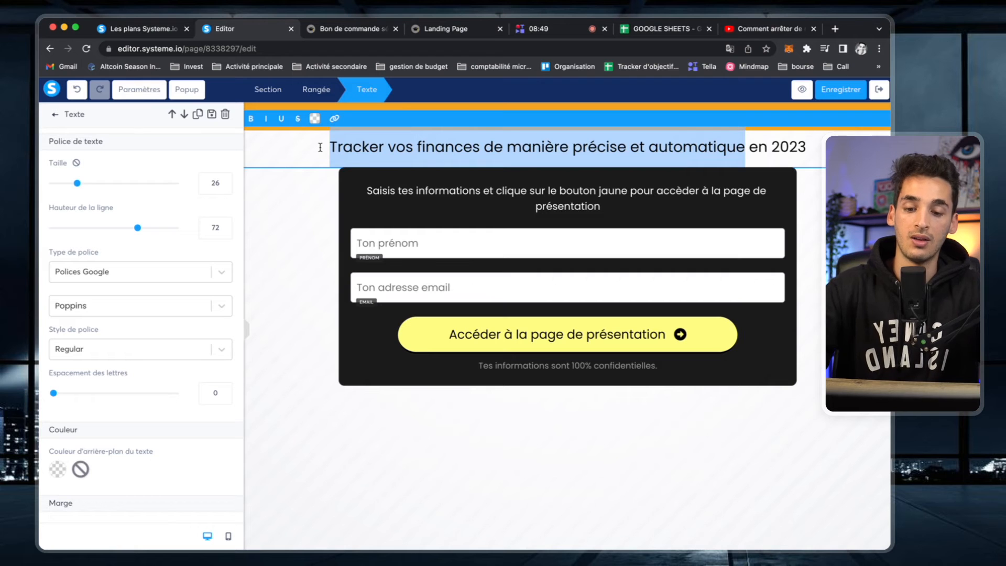
text(Apprendre à)
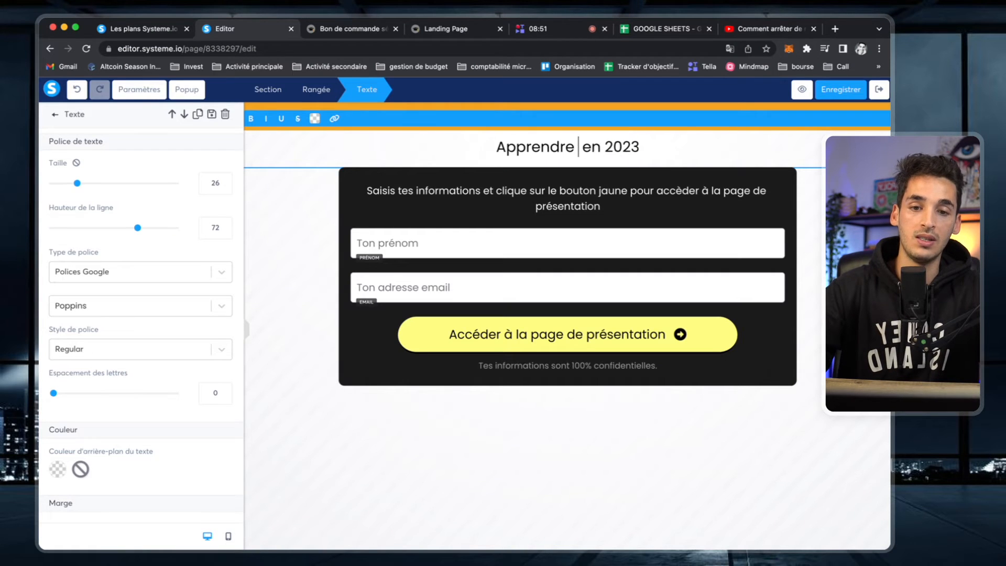
text( cuisiner de)
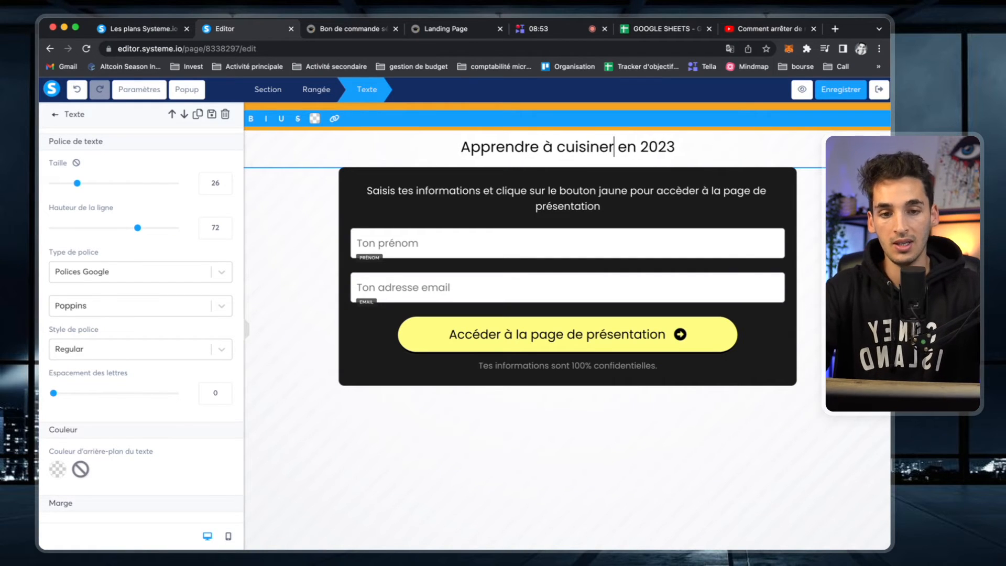
text(s bons p)
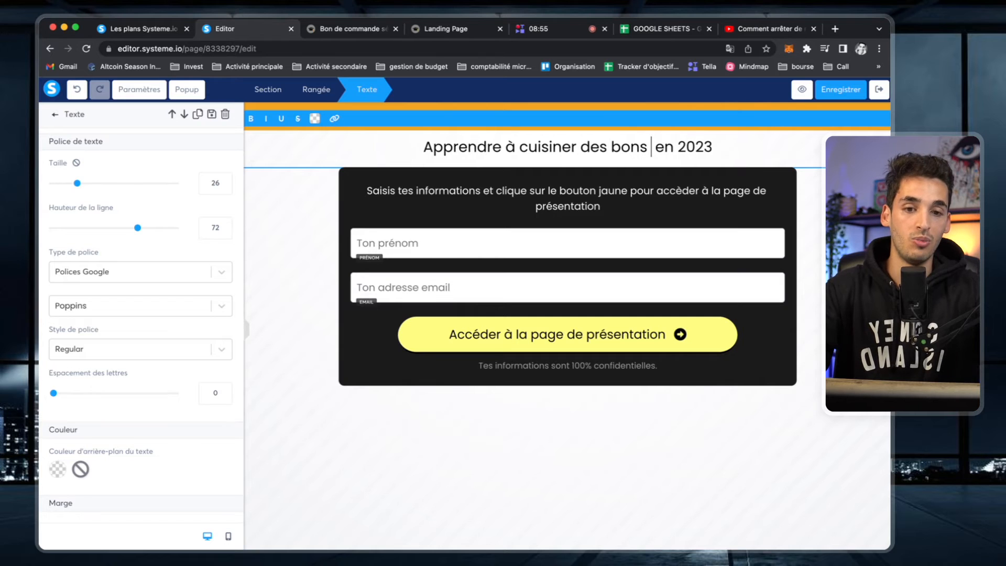
text(lats en)
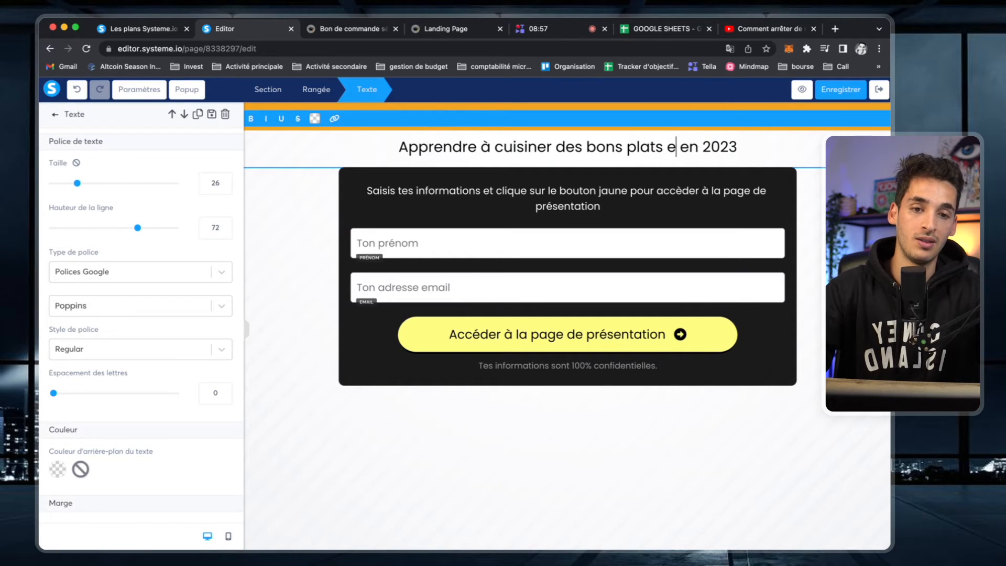
text( moins de  en 2)
key(BackSpace)
text(5 minutes)
click(562, 497)
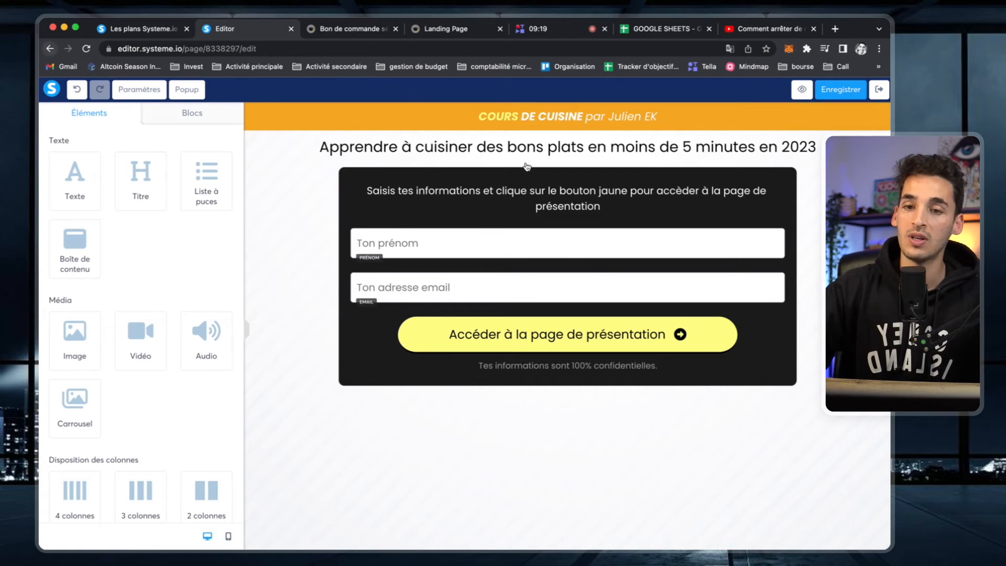
- Quit the page editor and show the Landing page step's settings in the budget funnel
click(50, 48)
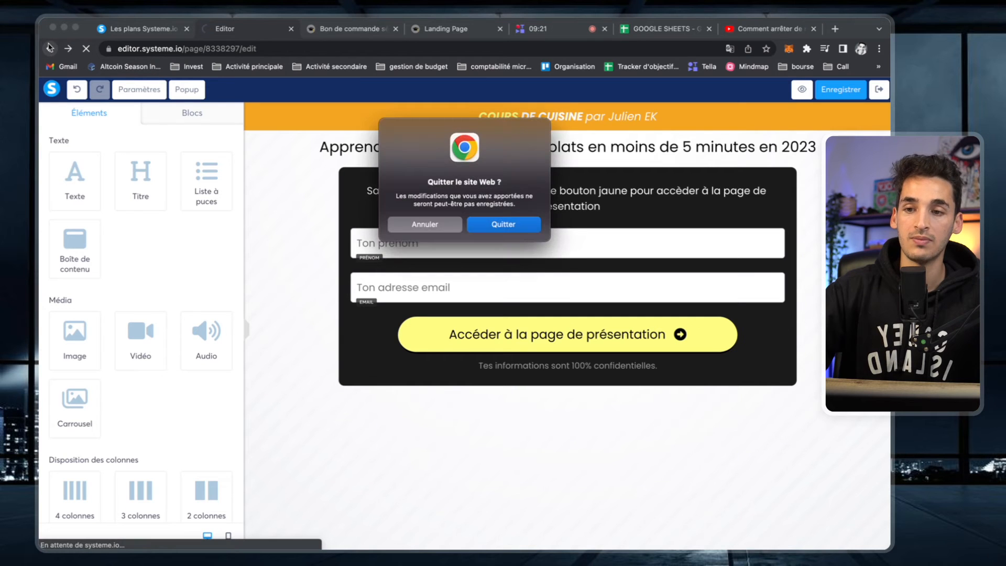
click(513, 222)
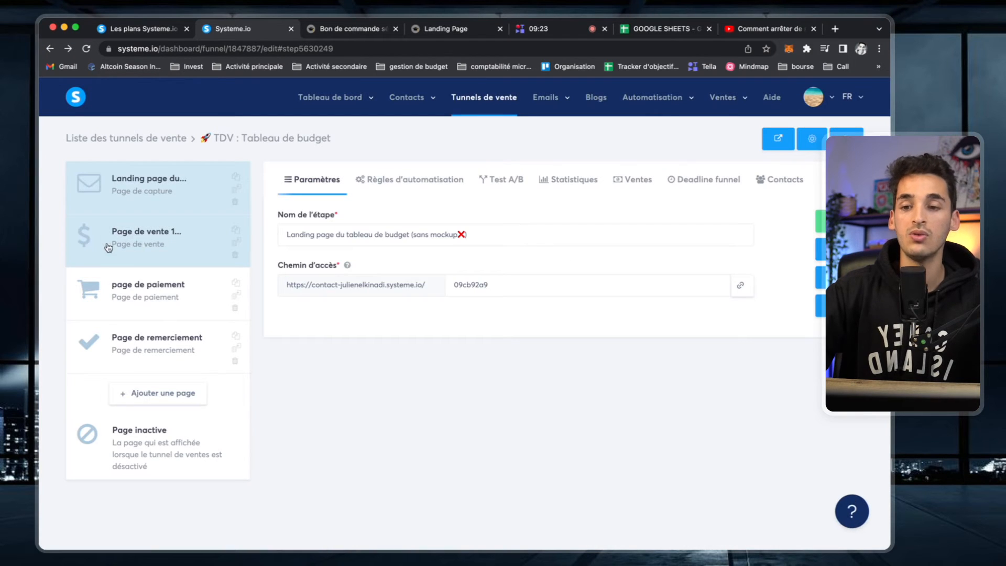
click(139, 247)
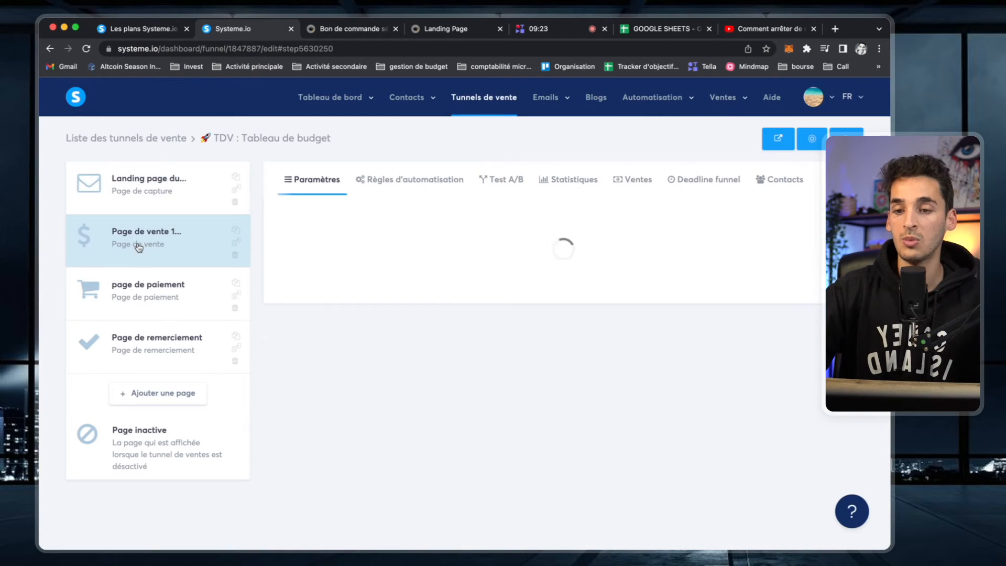
click(137, 213)
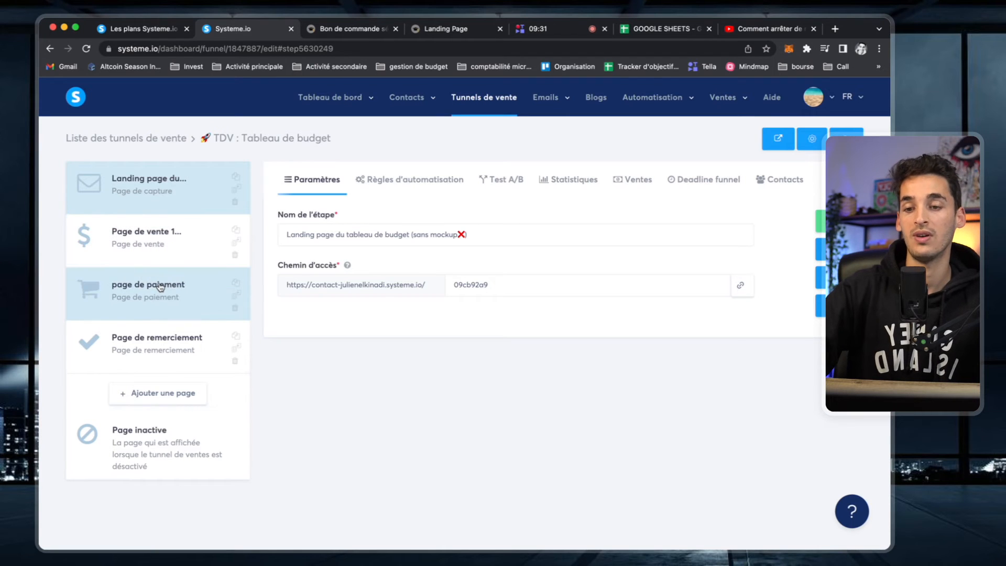
click(179, 246)
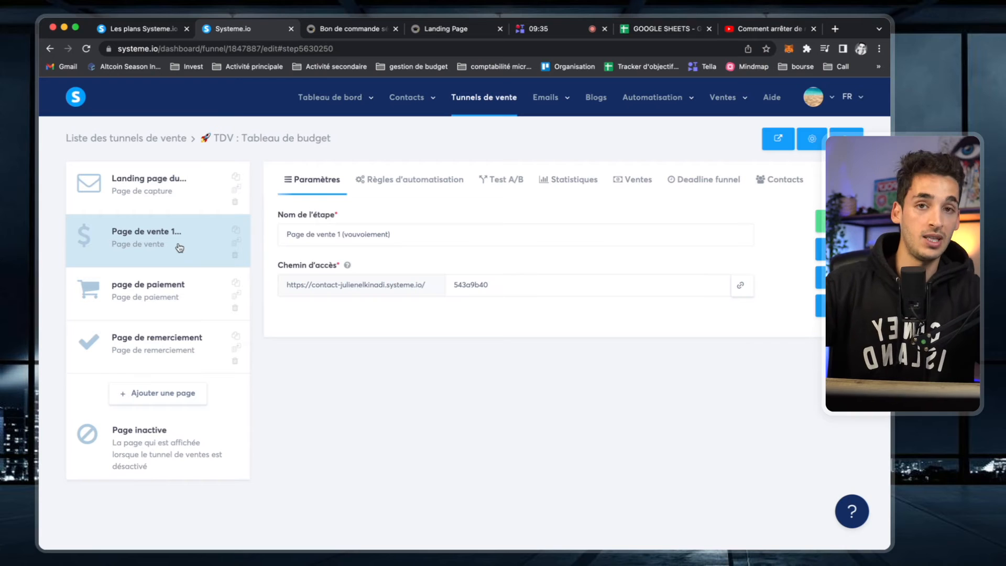
click(155, 187)
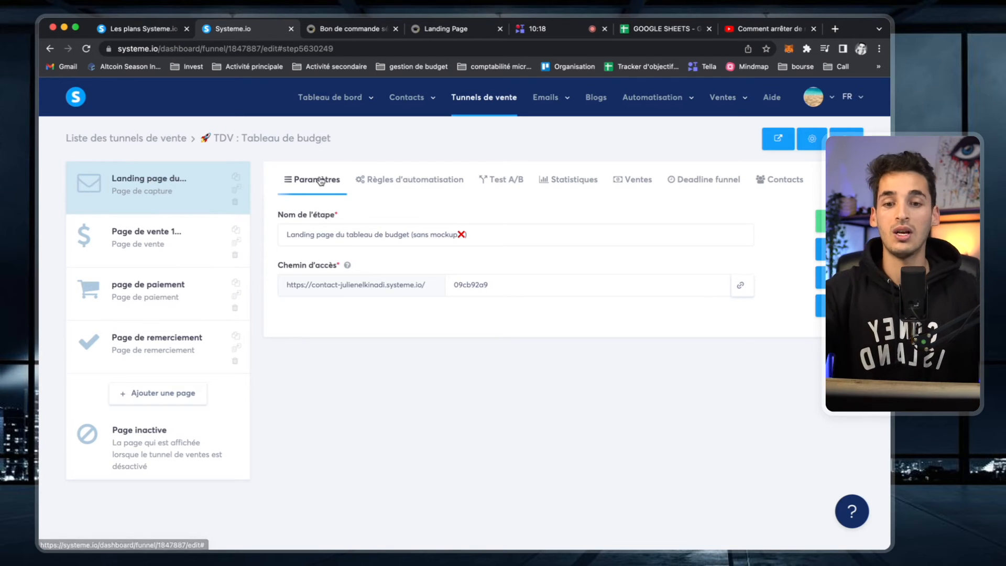
- Delete the landing page's existing optin automation rule
click(427, 181)
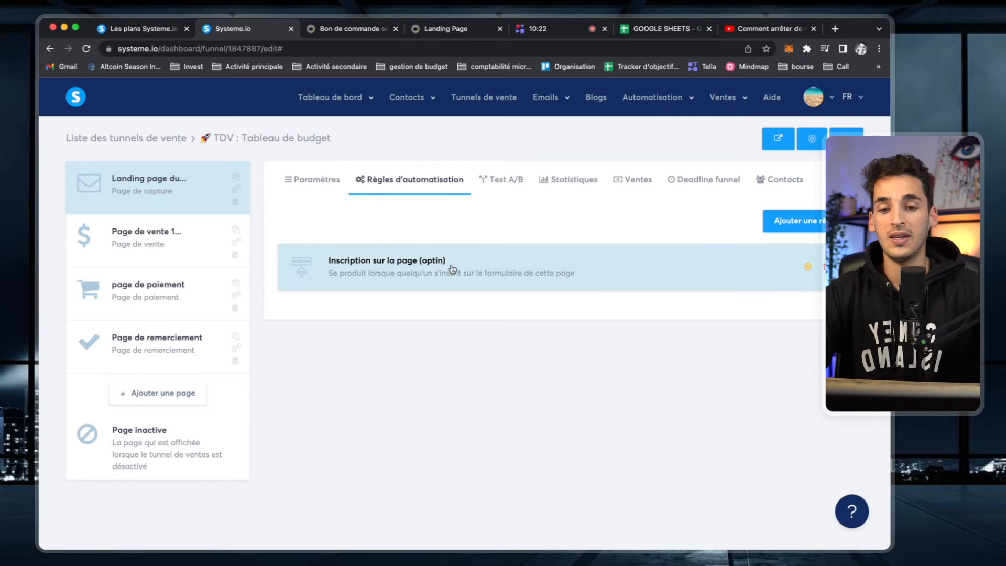
click(807, 266)
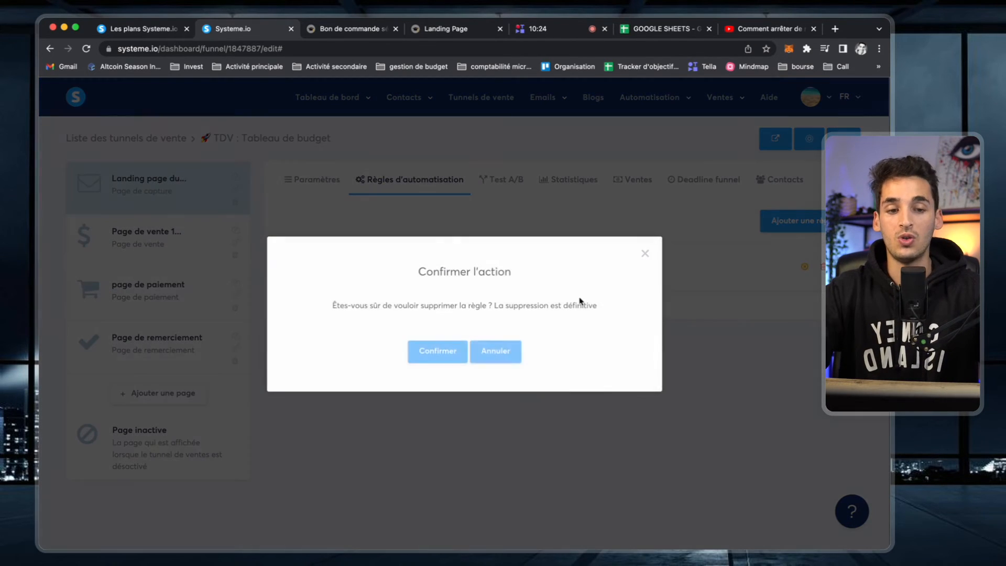
click(451, 366)
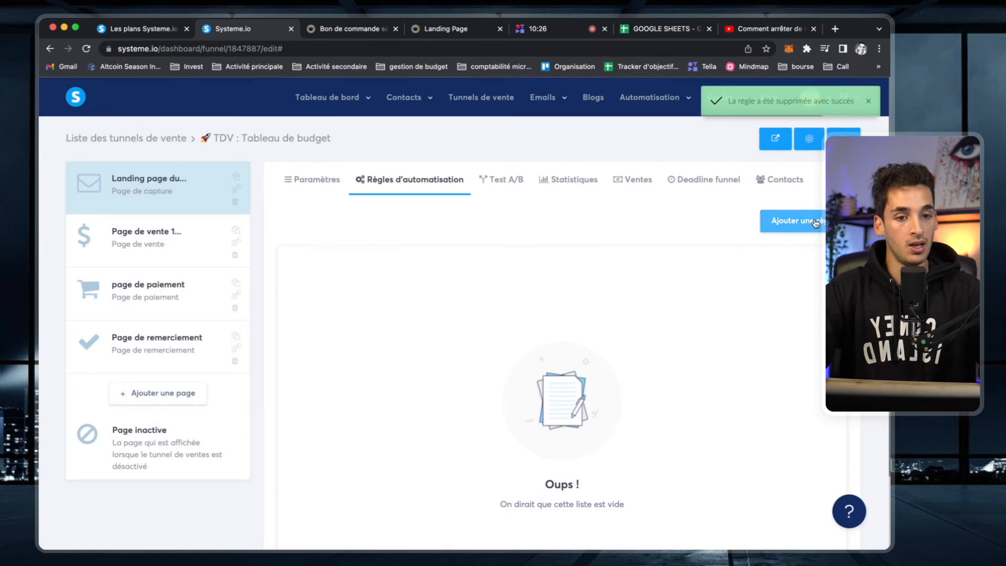
- Add and save an optin-triggered rule that adds the CALCULATEUR-PC-PC tag
click(794, 220)
click(428, 305)
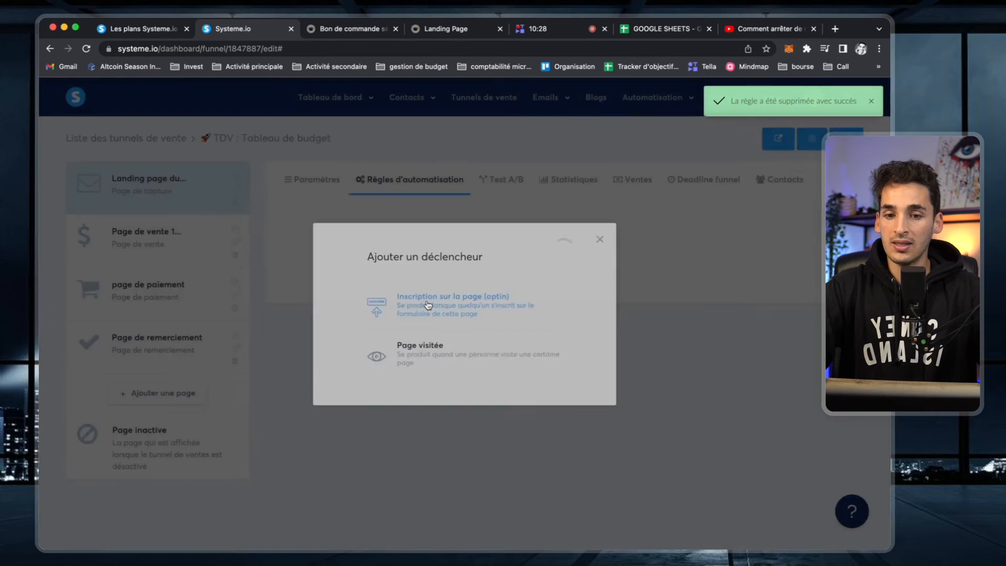
click(655, 237)
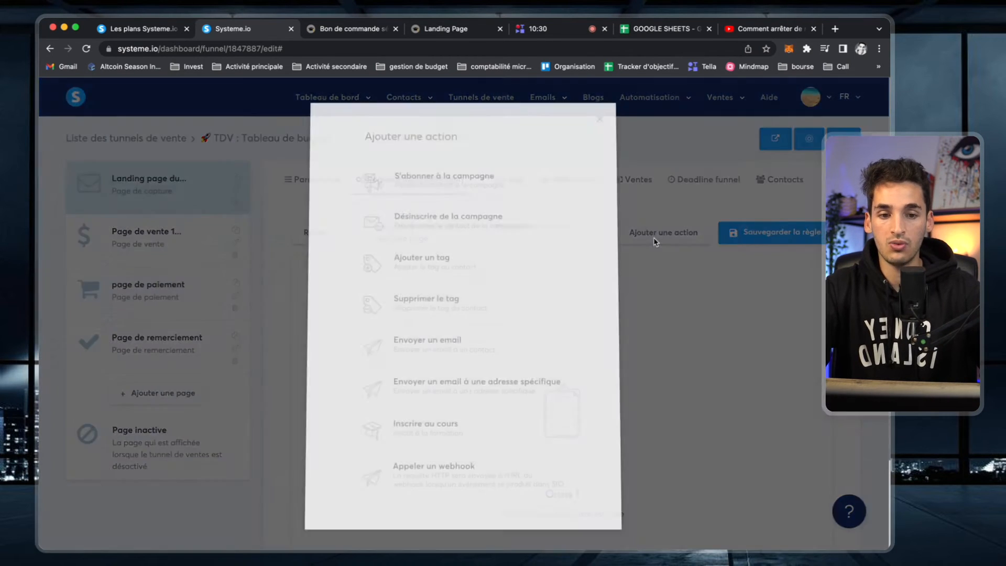
click(485, 268)
click(585, 308)
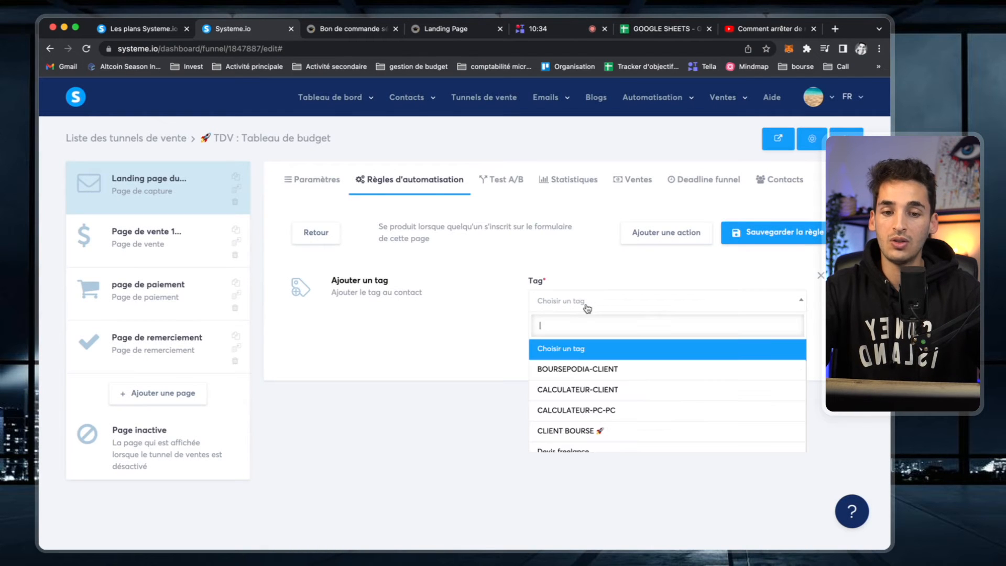
scroll(609, 413, down, 5)
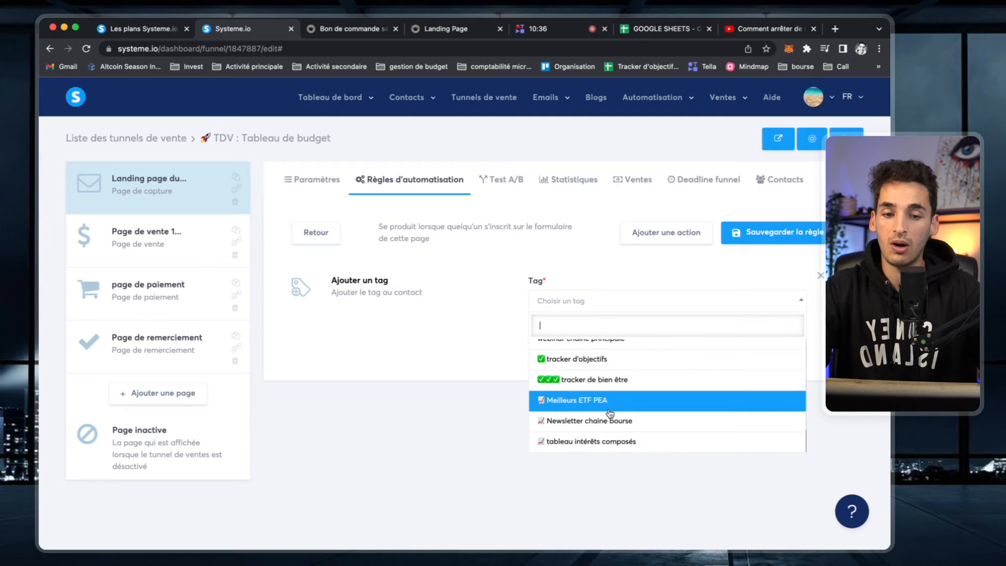
scroll(610, 413, up, 5)
mouse_move(407, 98)
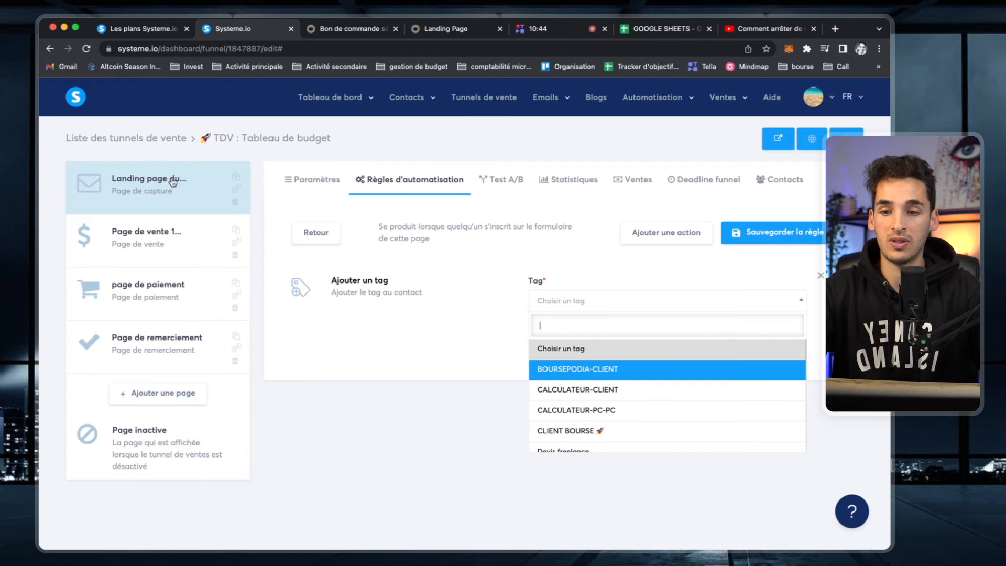
click(644, 414)
click(769, 236)
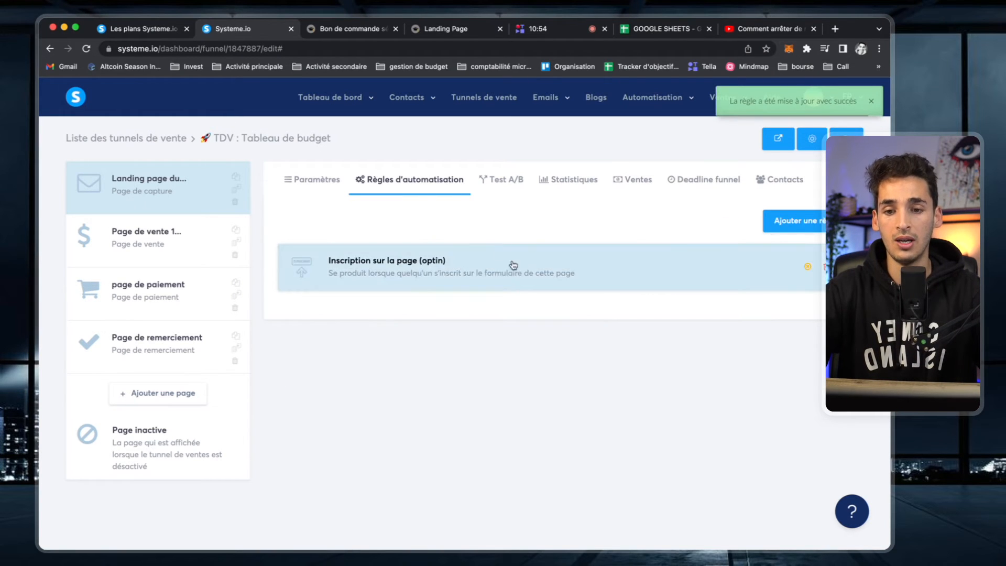
click(132, 24)
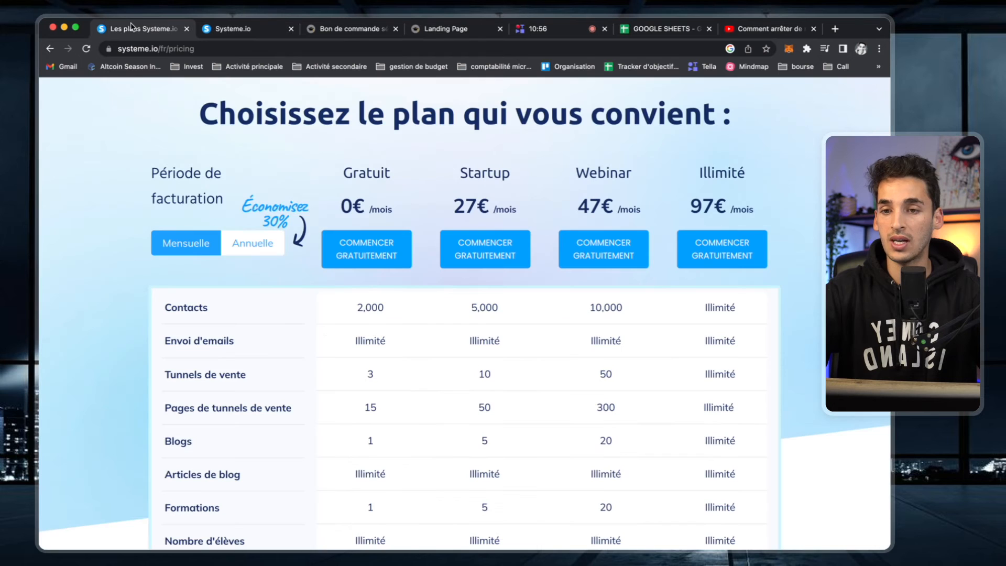
scroll(229, 493, down, 5)
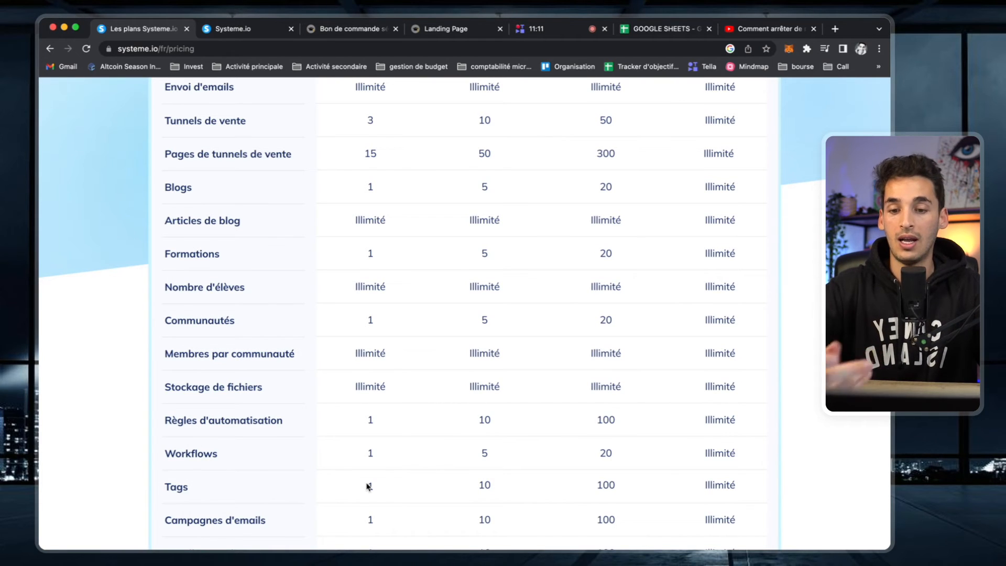
double_click(483, 486)
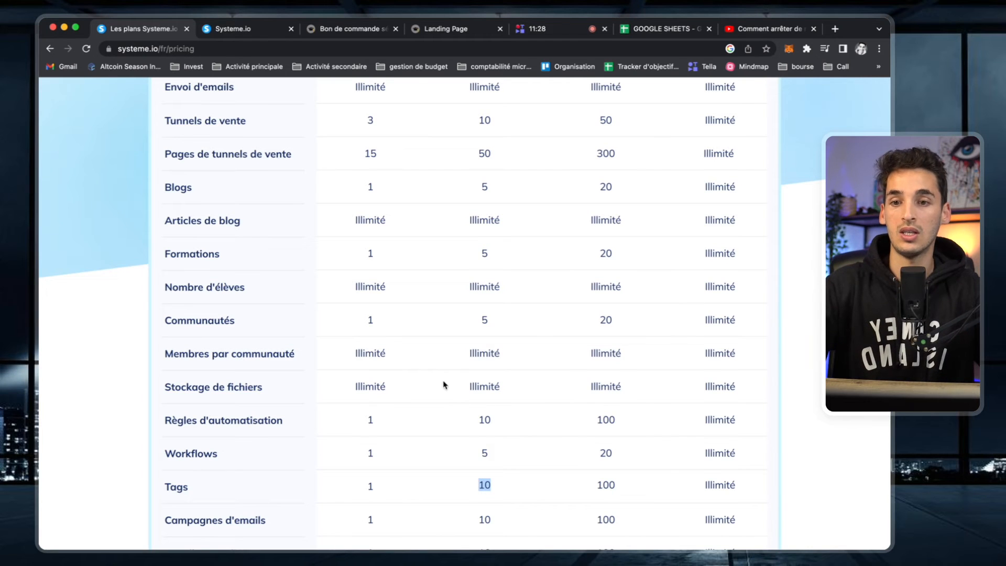
click(255, 31)
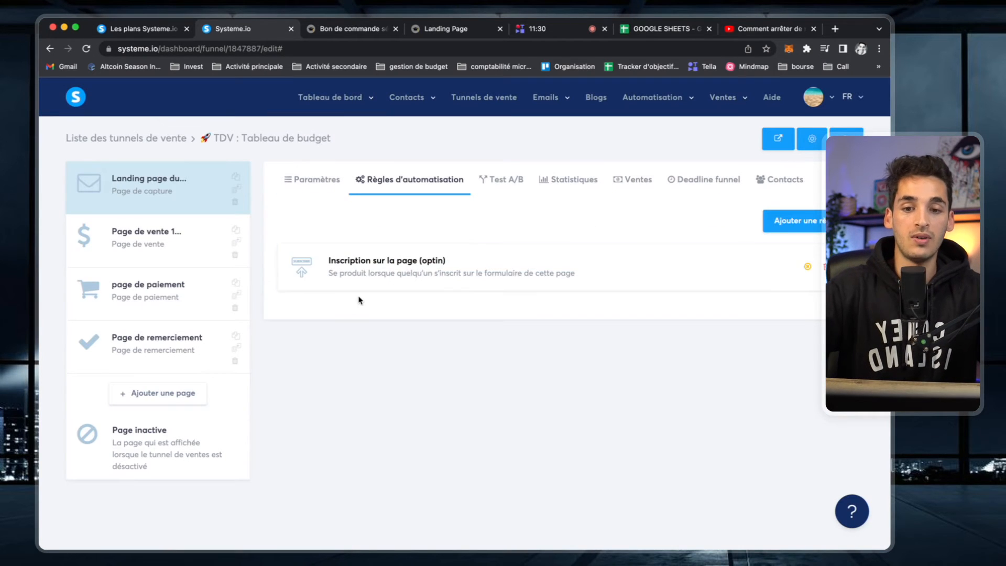
- Open the Page de vente 1 live page in a new tab, scroll through it, and return
click(183, 256)
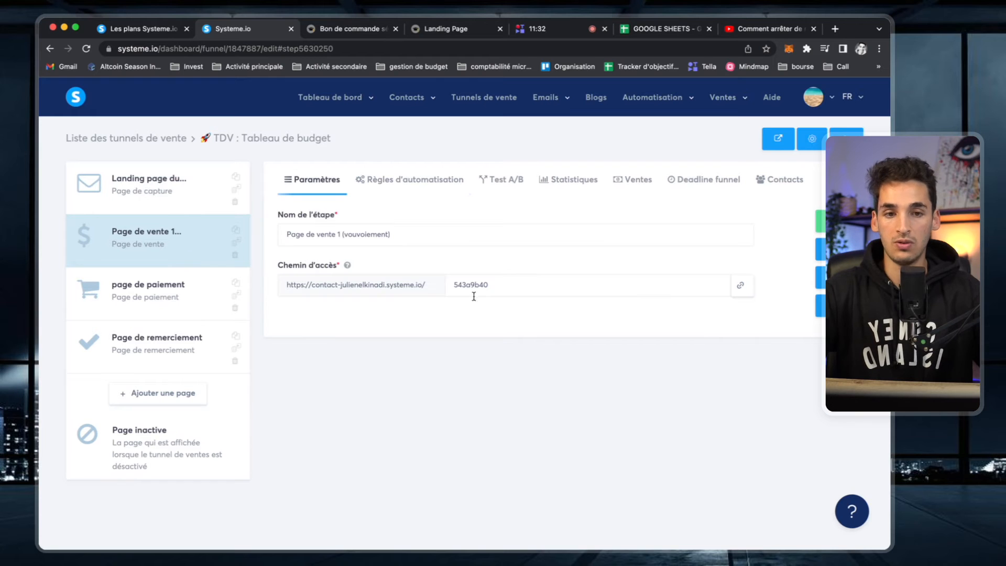
click(741, 285)
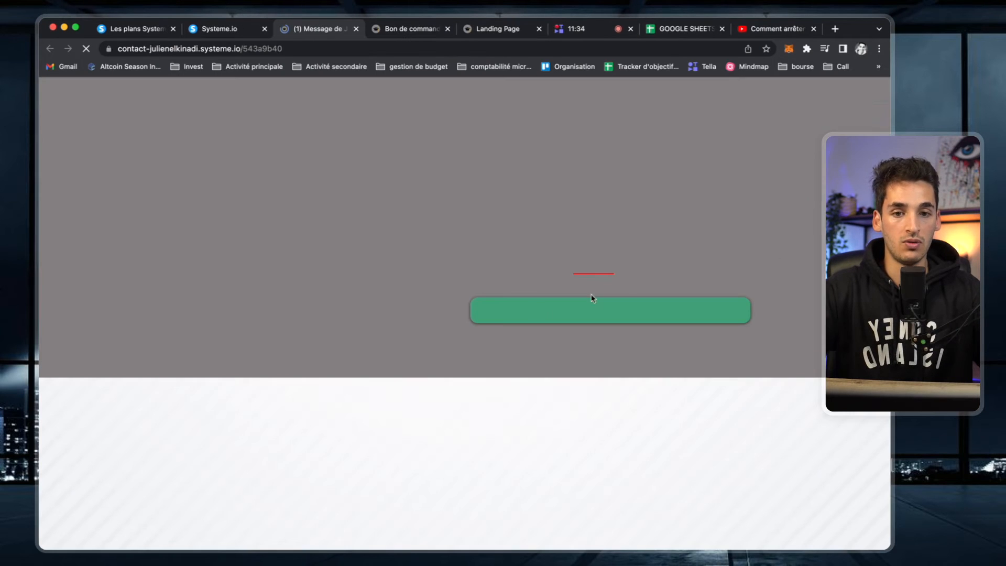
scroll(552, 346, down, 15)
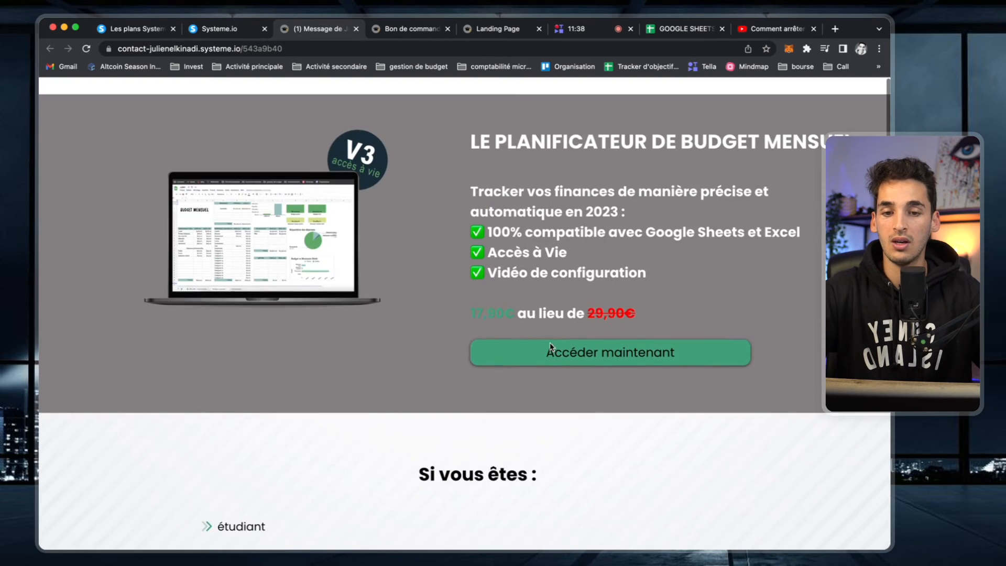
scroll(219, 223, down, 1)
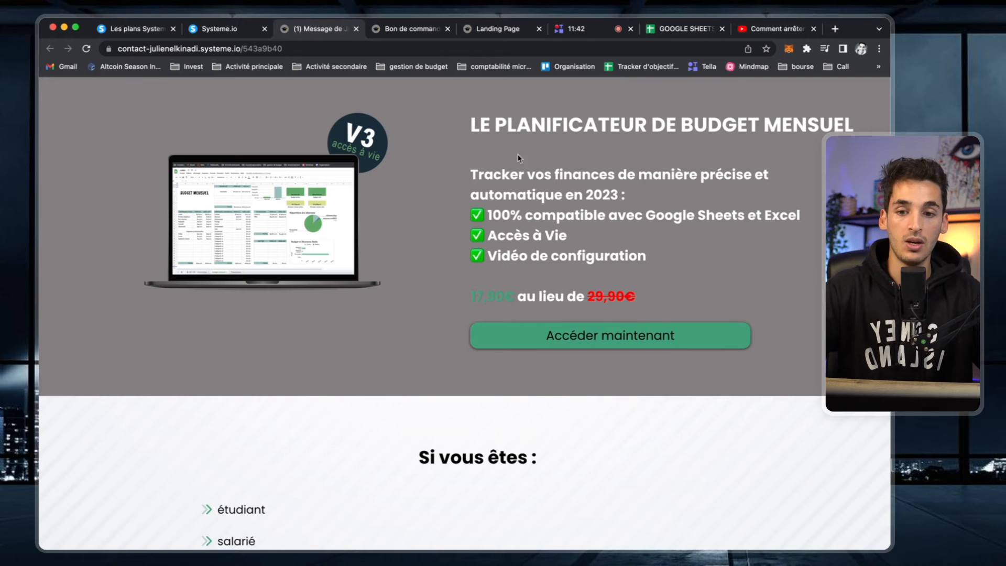
click(236, 29)
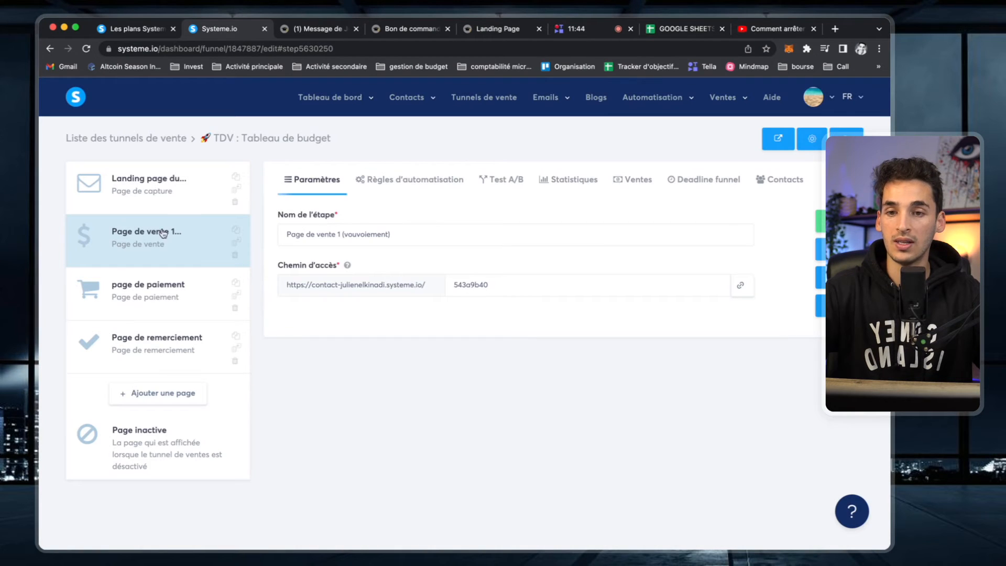
click(822, 278)
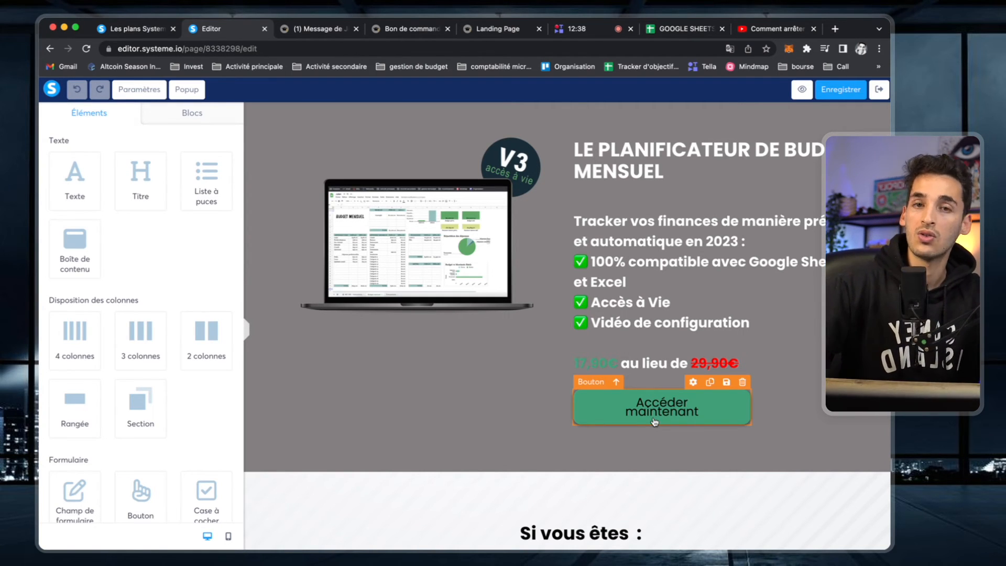
scroll(655, 422, down, 3)
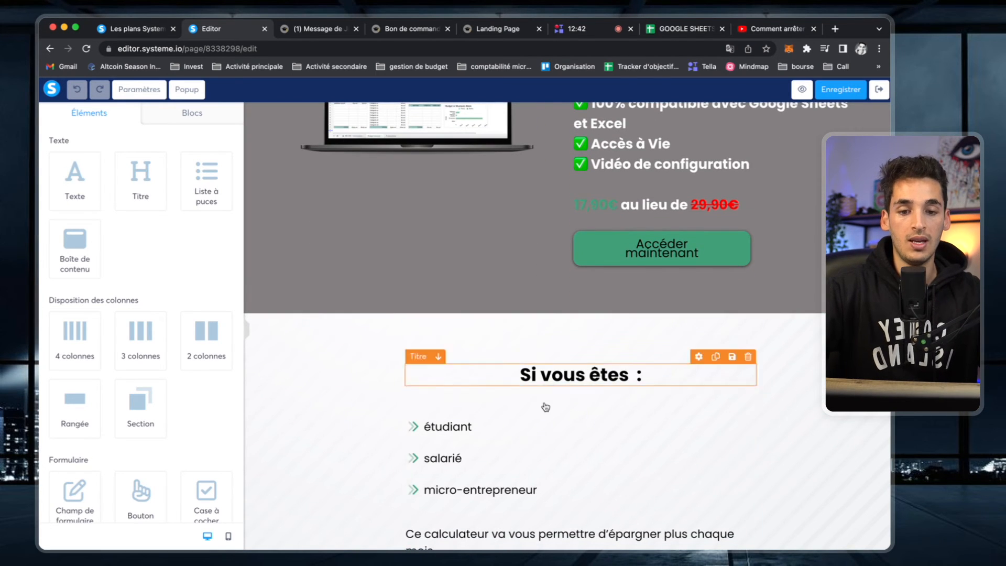
scroll(545, 398, down, 8)
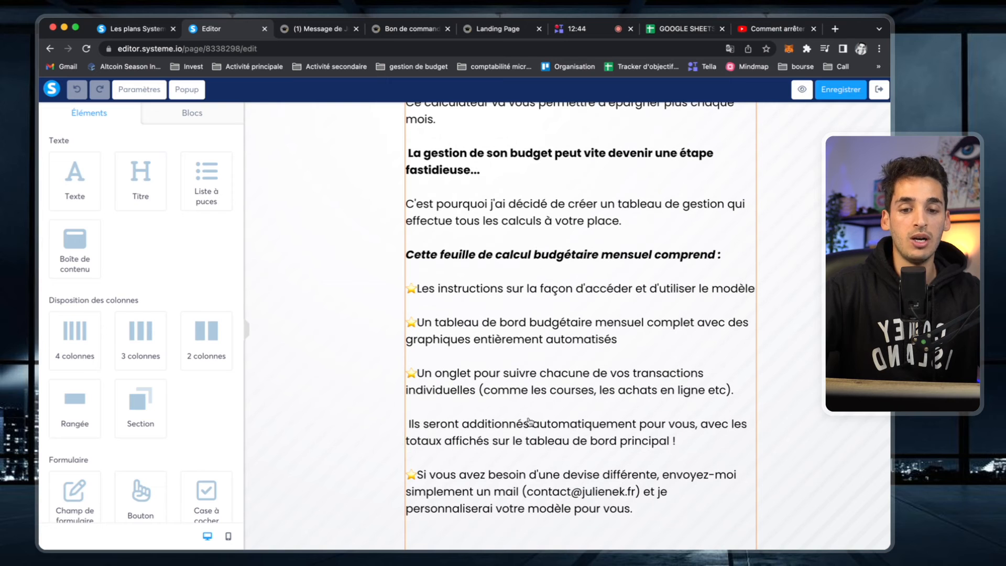
scroll(530, 283, down, 5)
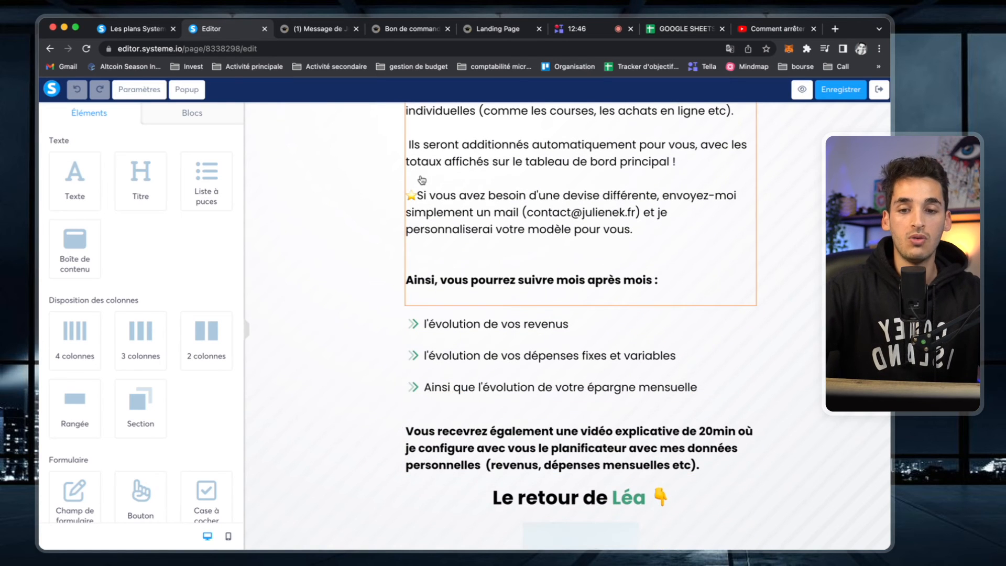
scroll(479, 346, down, 3)
scroll(498, 392, down, 2)
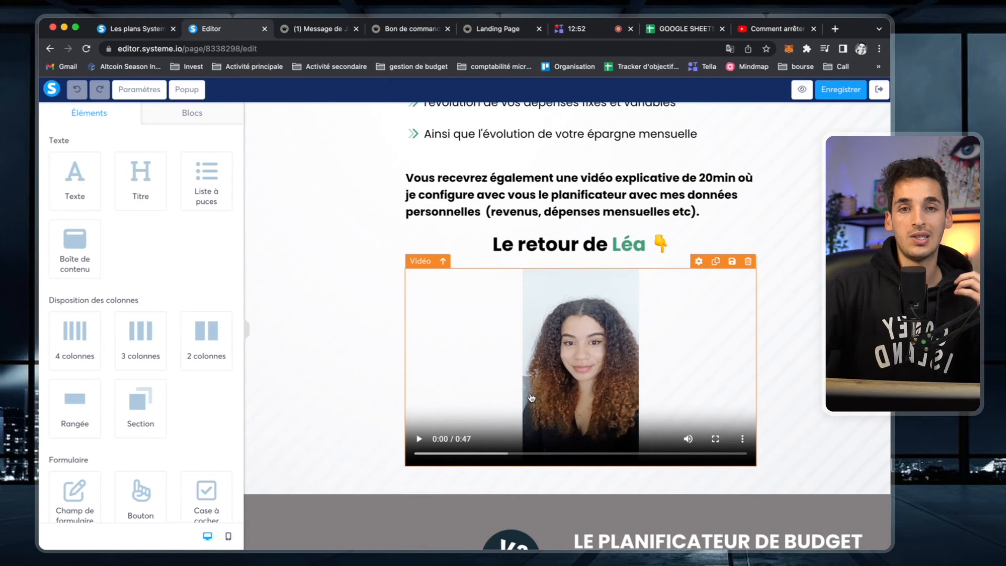
scroll(602, 315, down, 5)
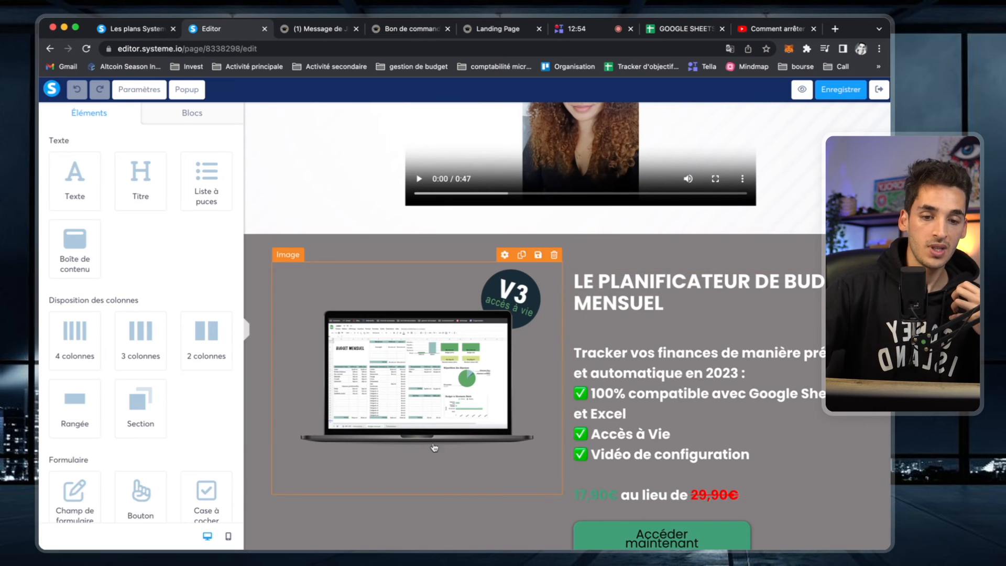
scroll(675, 394, up, 20)
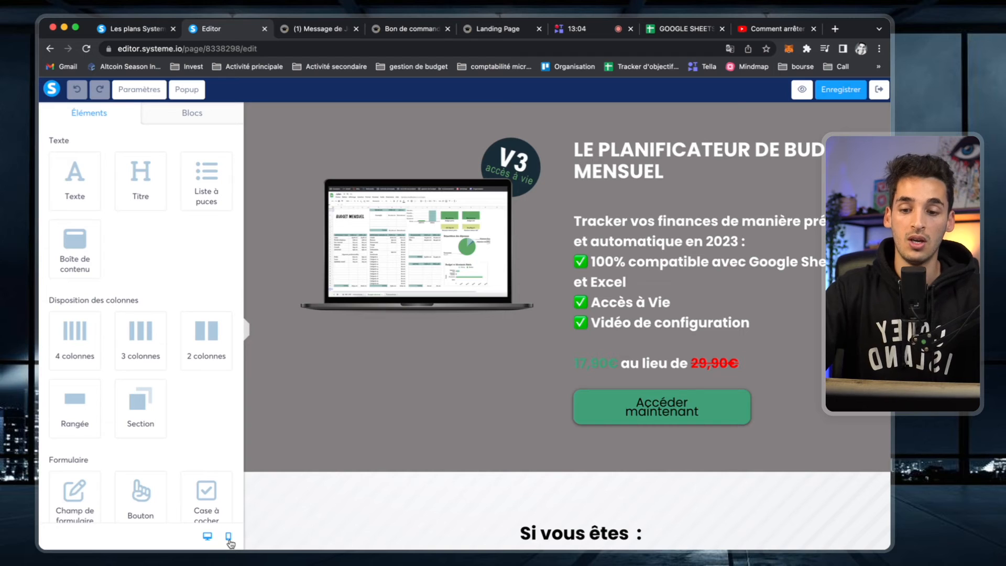
- In mobile view, delete the empty line above the 'Tracker vos finances' description paragraph
click(229, 540)
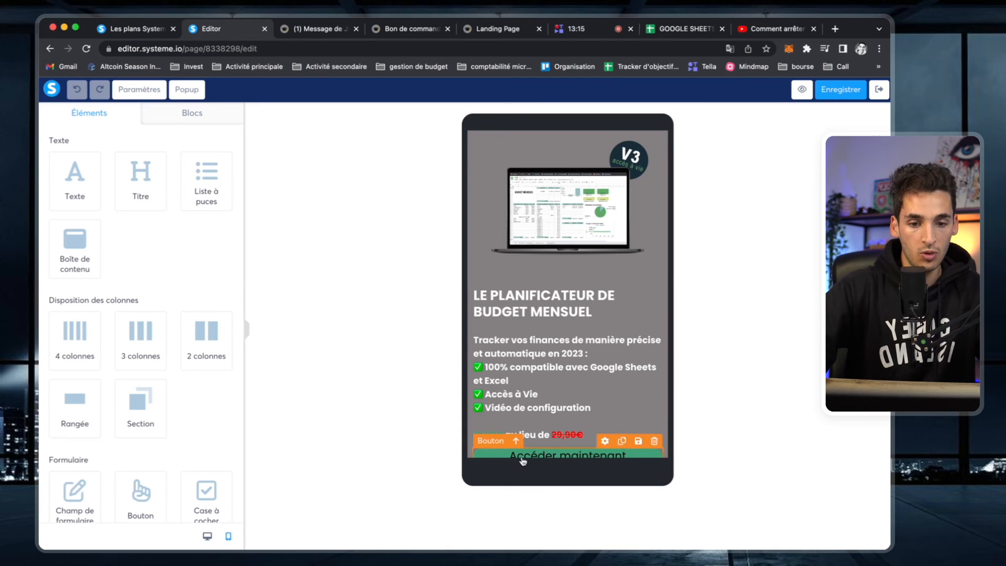
click(476, 340)
click(369, 350)
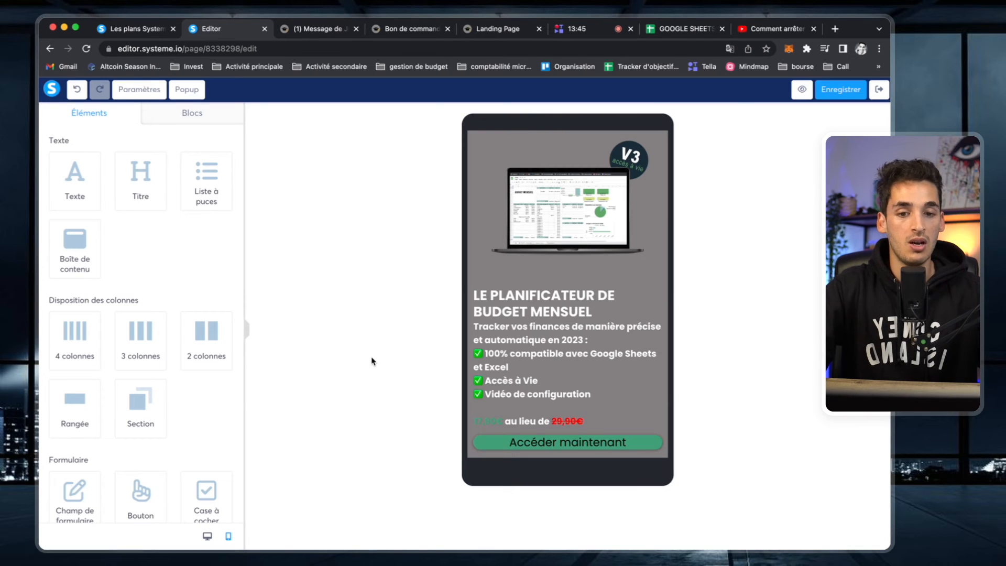
scroll(557, 381, down, 1)
scroll(558, 380, down, 4)
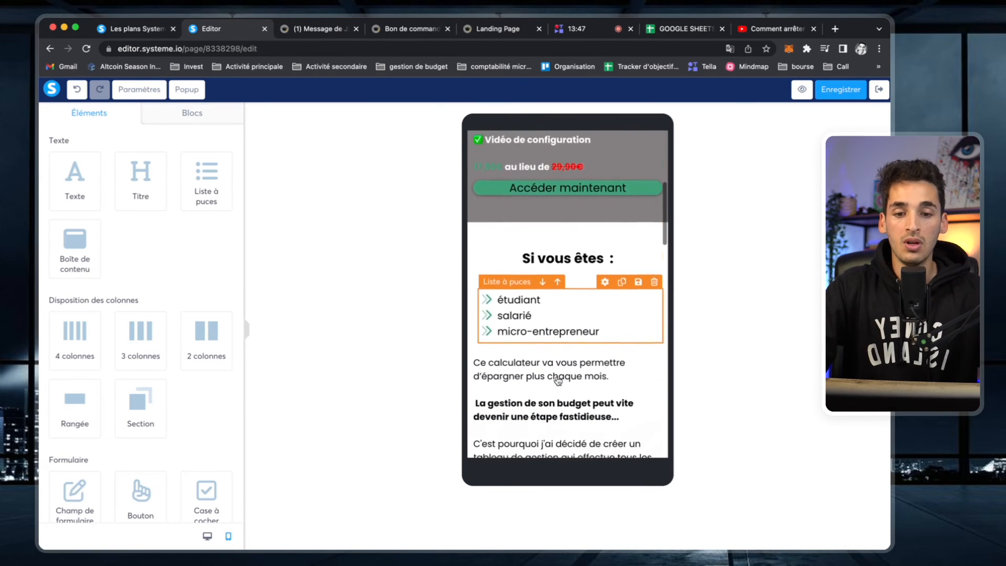
scroll(588, 289, down, 8)
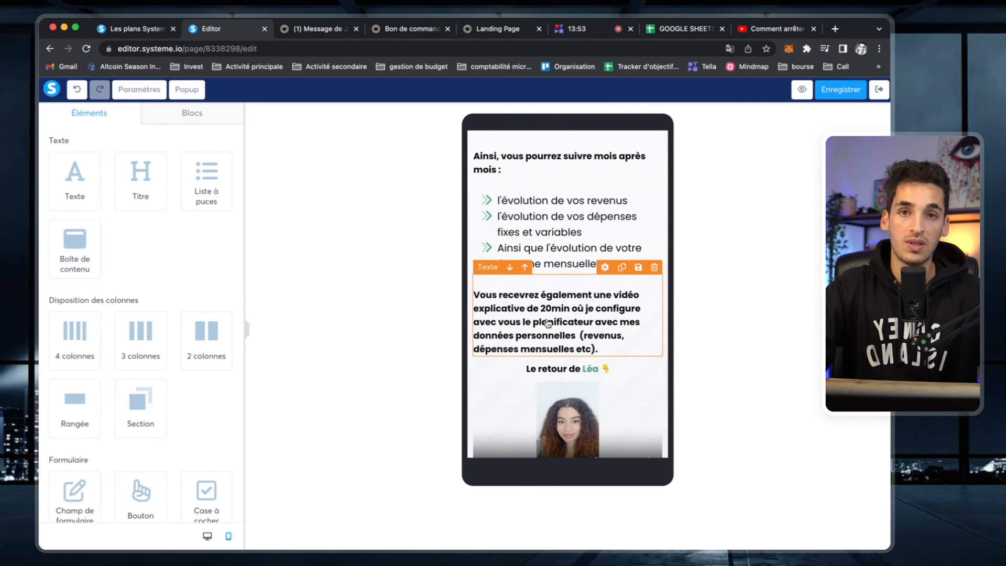
scroll(545, 335, down, 2)
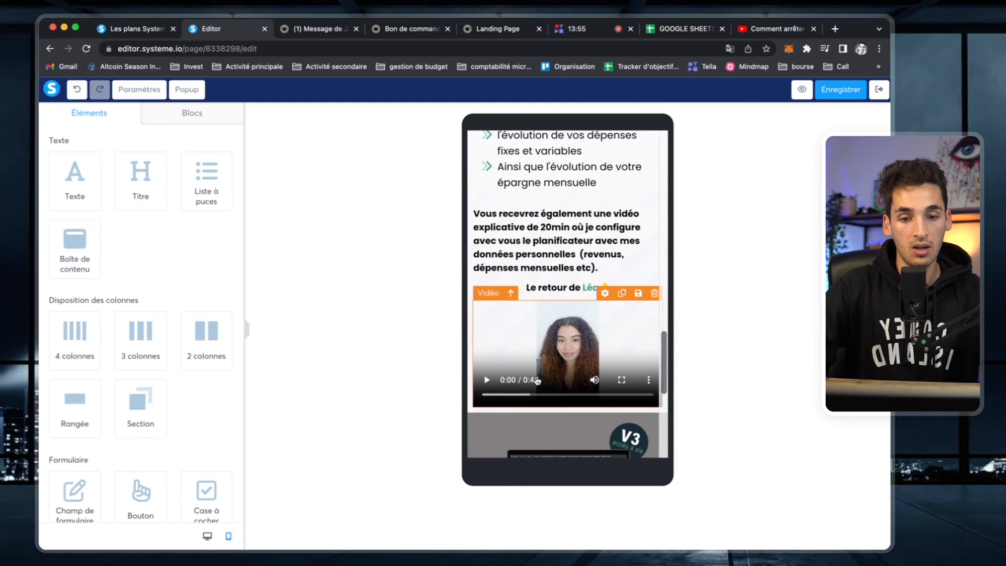
scroll(536, 380, down, 6)
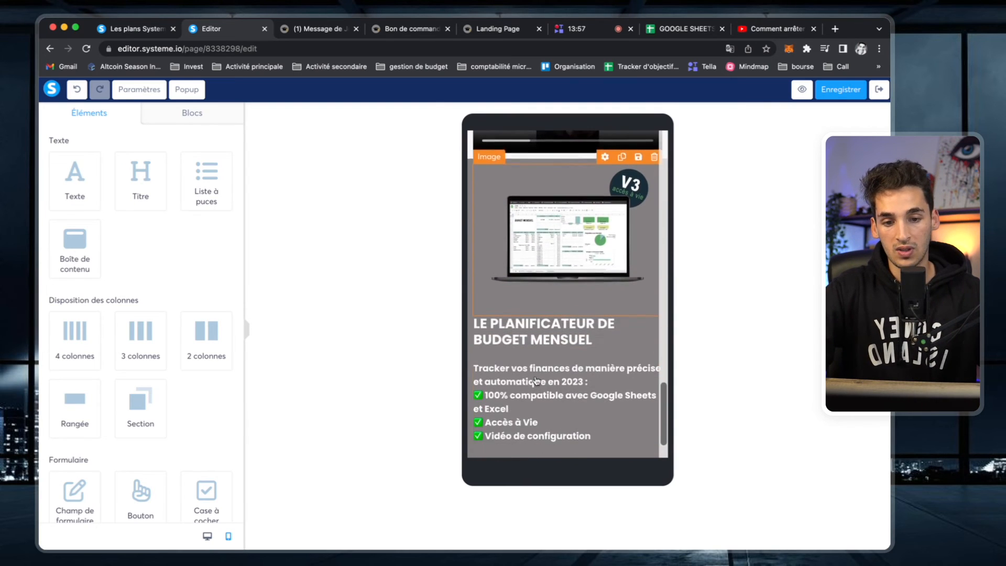
scroll(524, 426, down, 1)
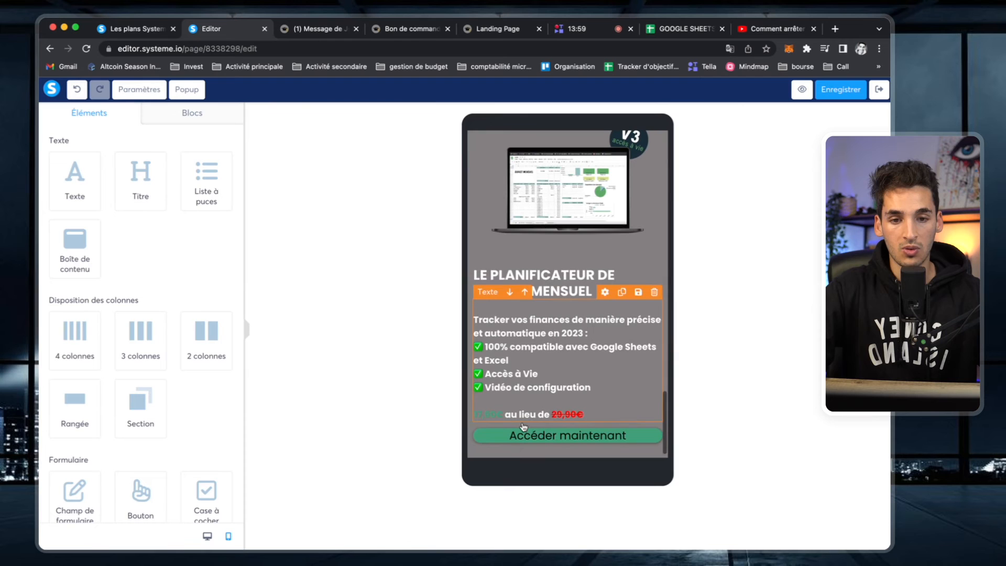
scroll(524, 425, up, 1)
click(477, 339)
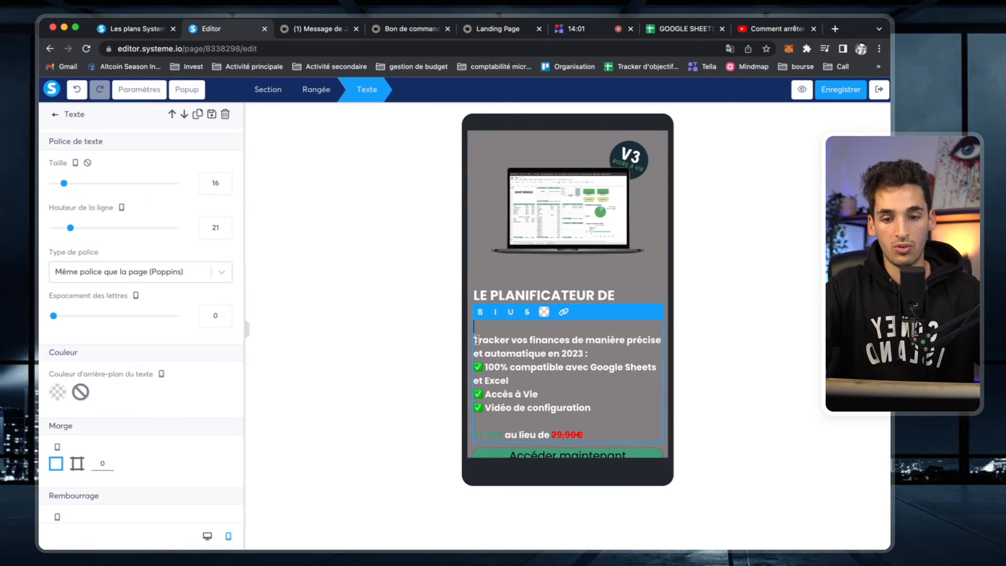
key(BackSpace)
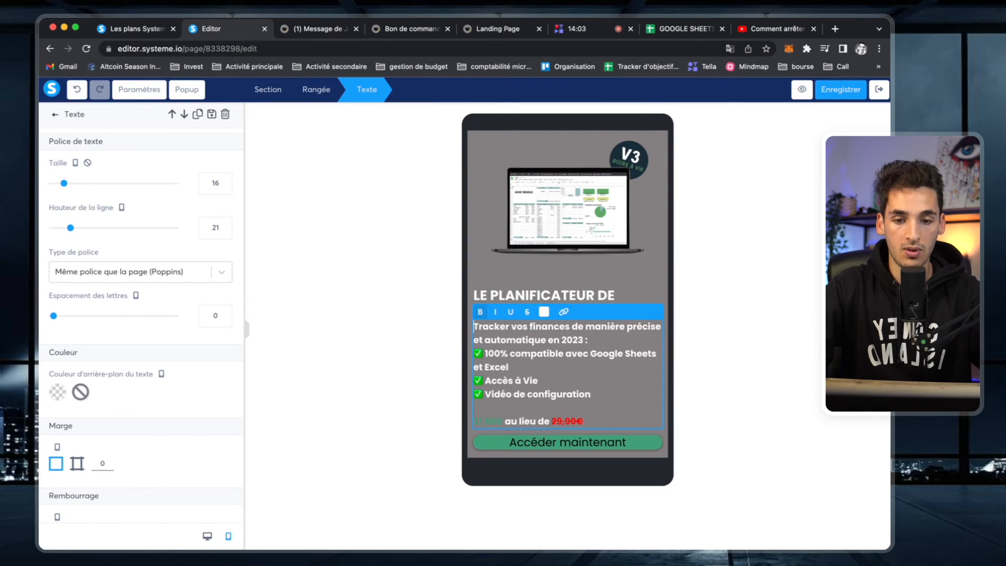
click(418, 339)
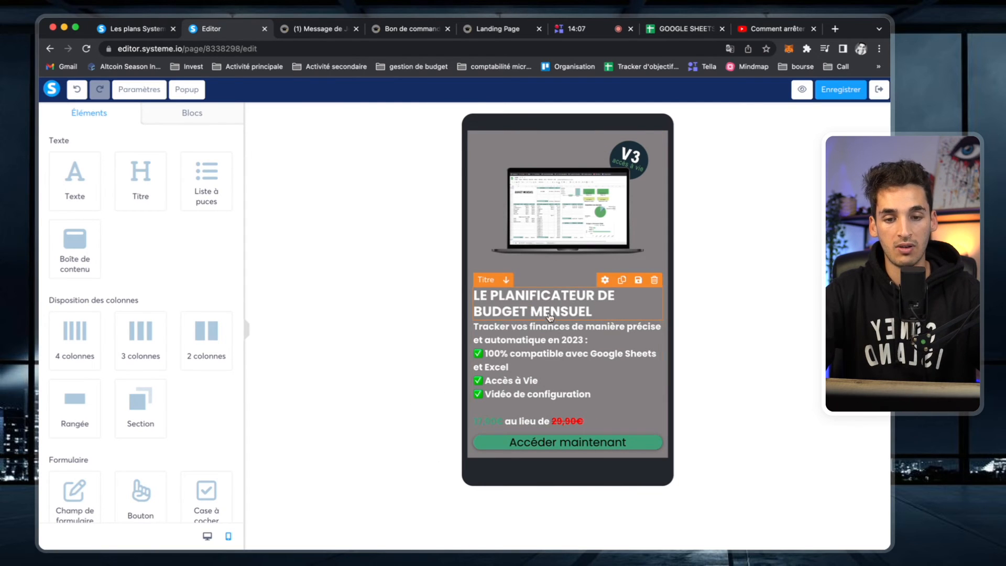
scroll(527, 378, down, 1)
scroll(503, 315, up, 5)
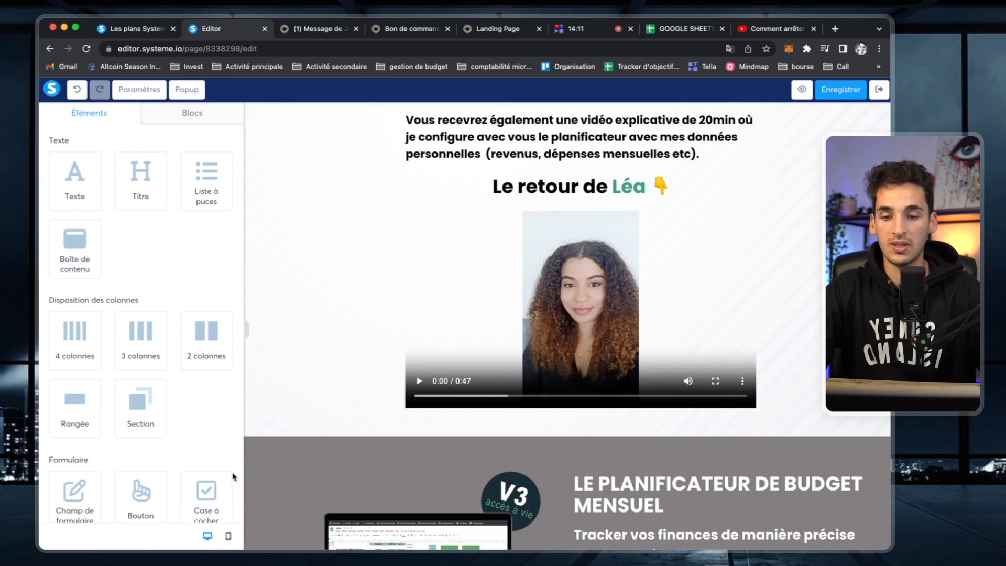
- Try several hues, then settle the product section background on blue-grey 848AA1
click(268, 451)
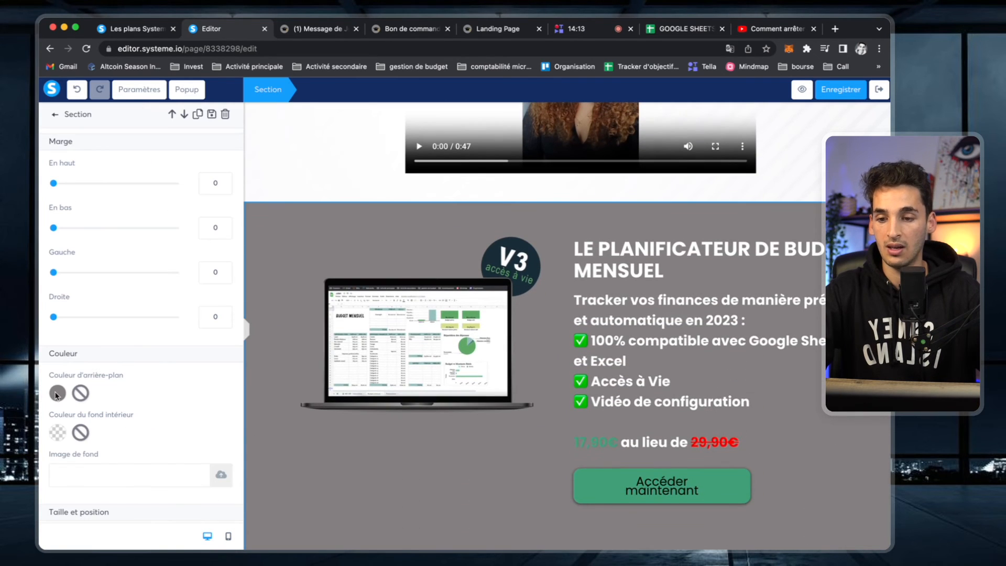
click(58, 393)
click(177, 375)
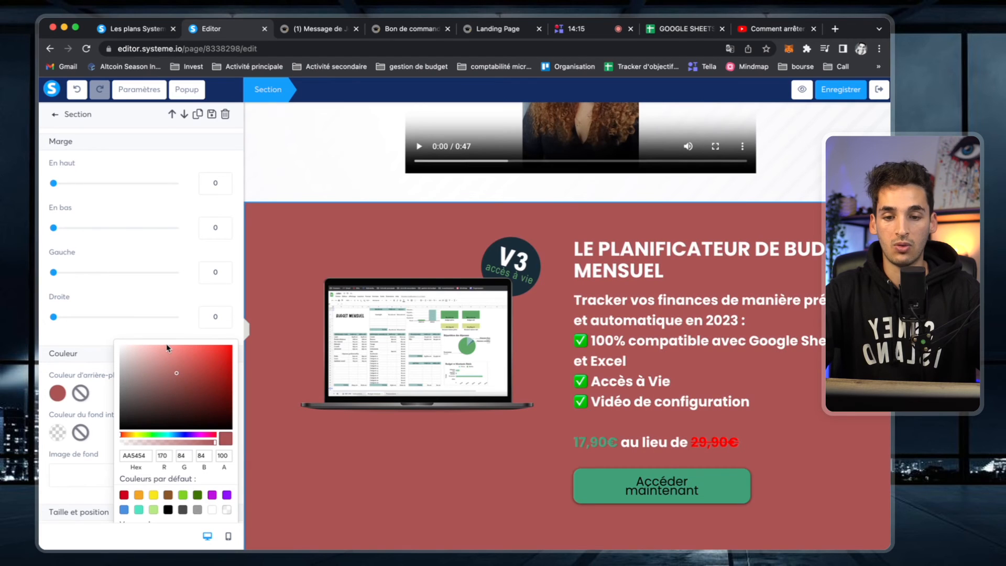
click(188, 353)
click(150, 362)
click(140, 376)
click(164, 438)
click(181, 438)
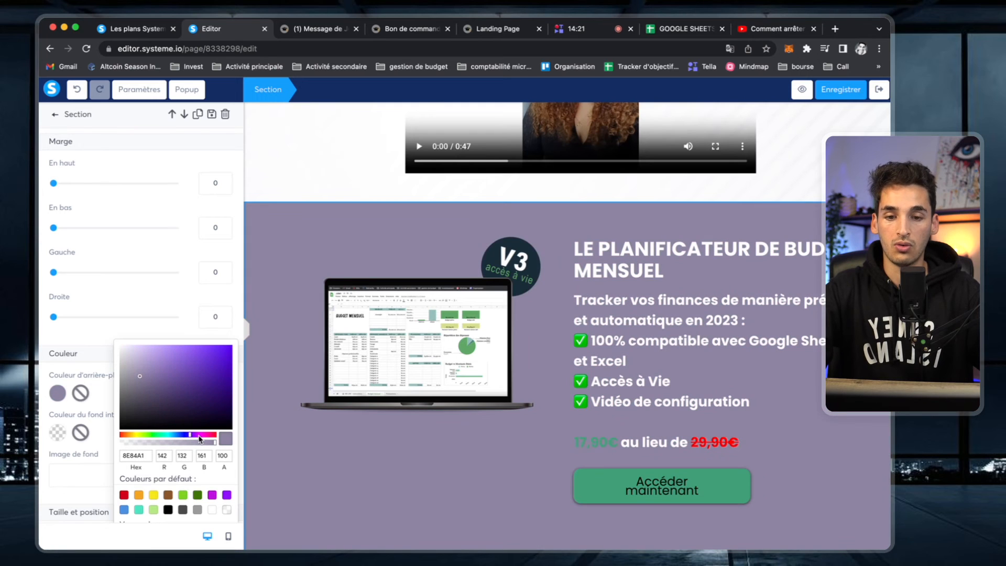
click(200, 439)
click(162, 437)
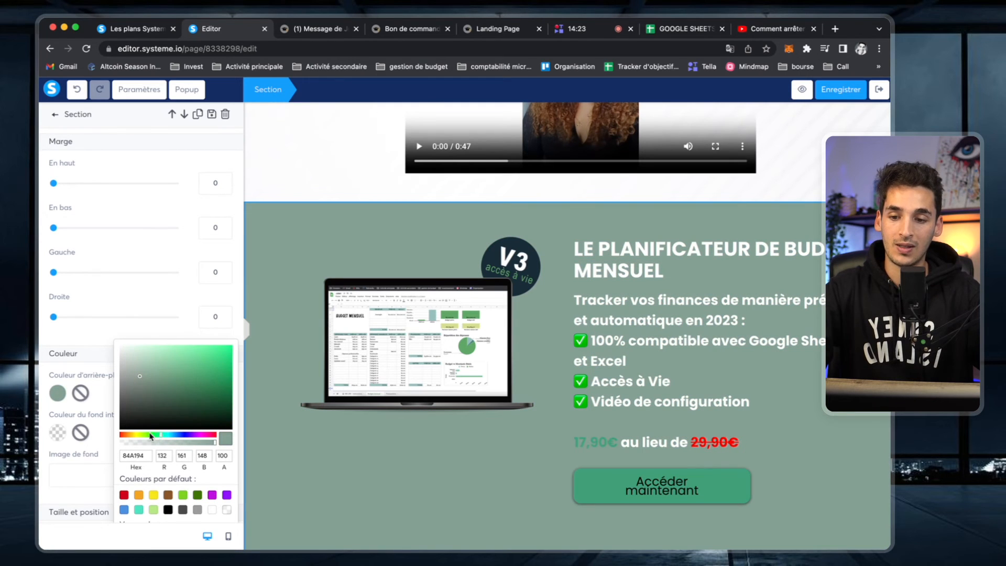
click(136, 435)
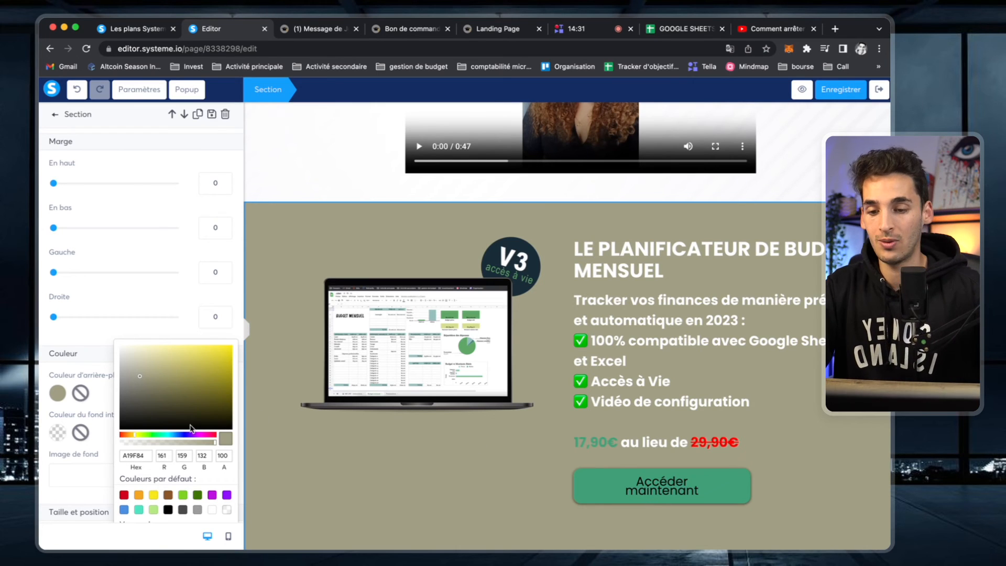
click(181, 436)
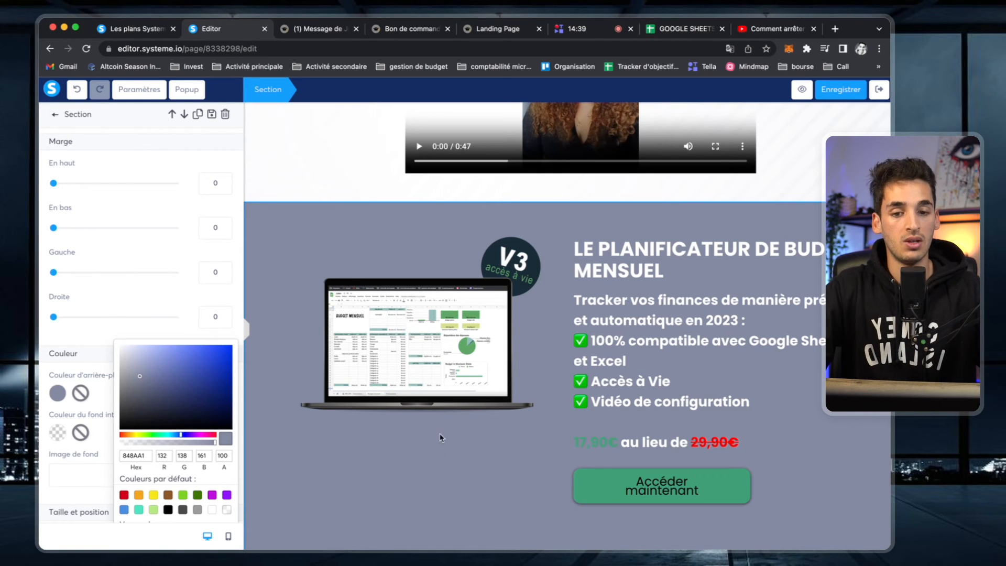
click(454, 488)
click(454, 487)
- Save the sales page with Enregistrer and go back to the TDV : Tableau de budget funnel
scroll(455, 489, down, 6)
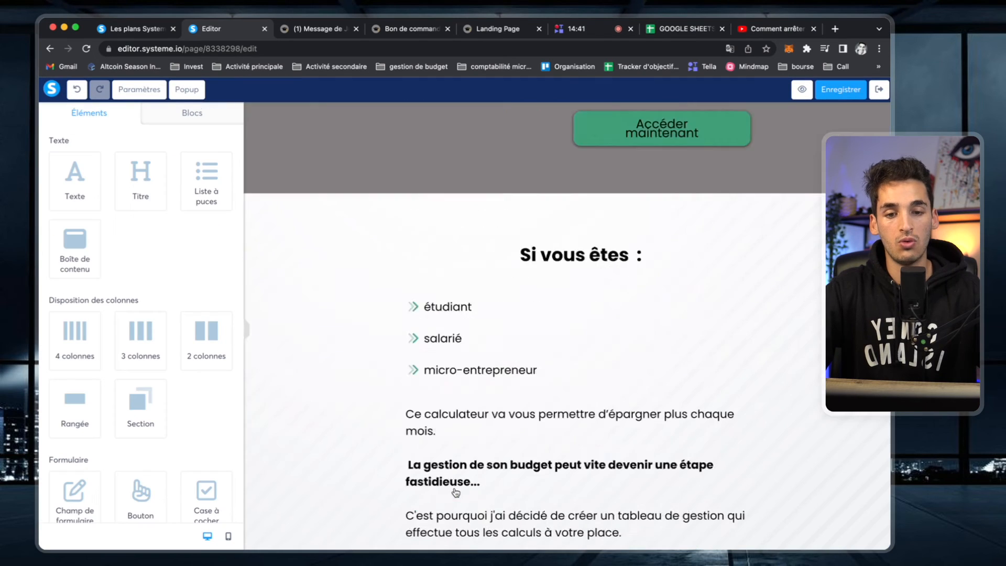
scroll(456, 490, up, 5)
scroll(523, 411, down, 15)
scroll(523, 411, down, 10)
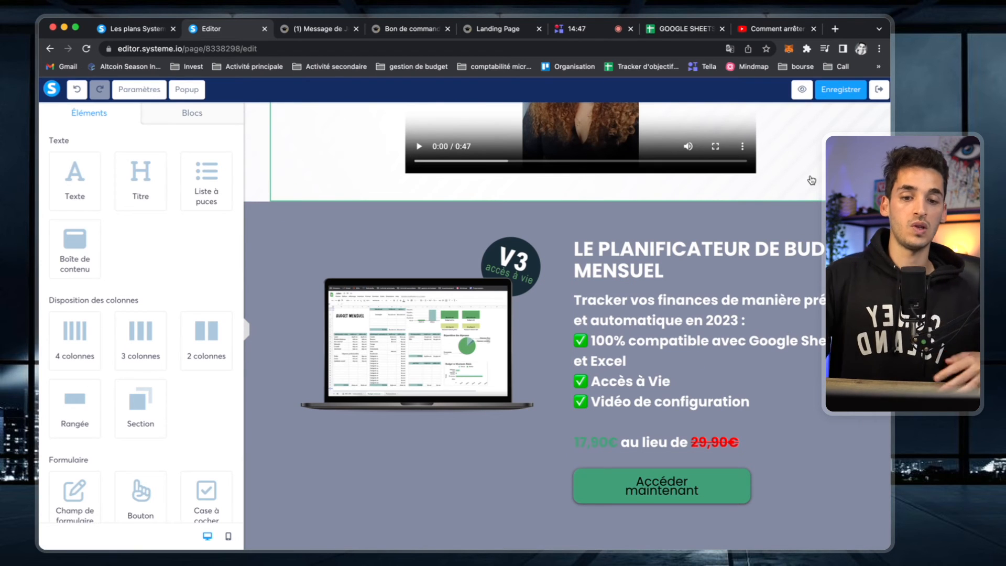
scroll(812, 180, up, 1)
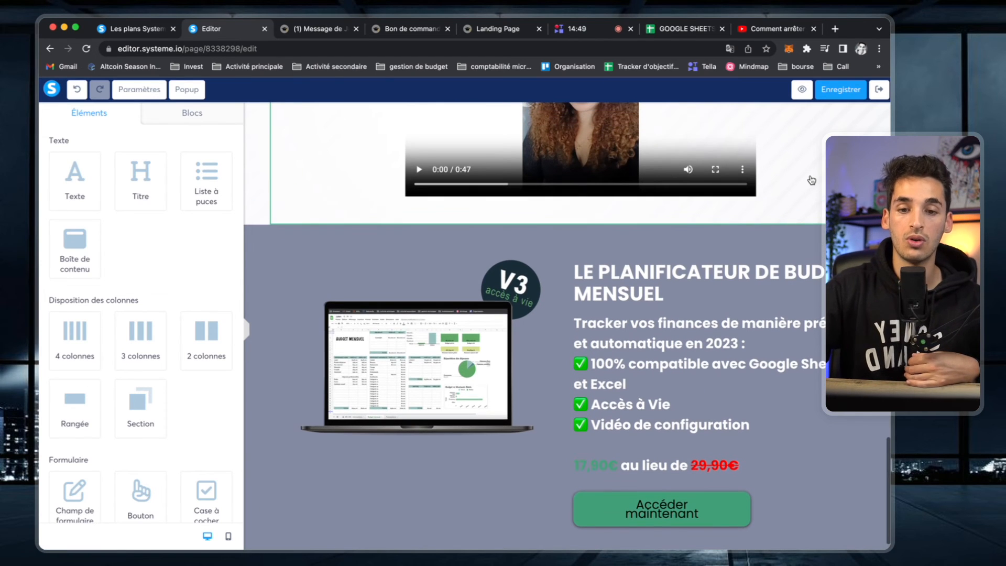
scroll(812, 180, down, 1)
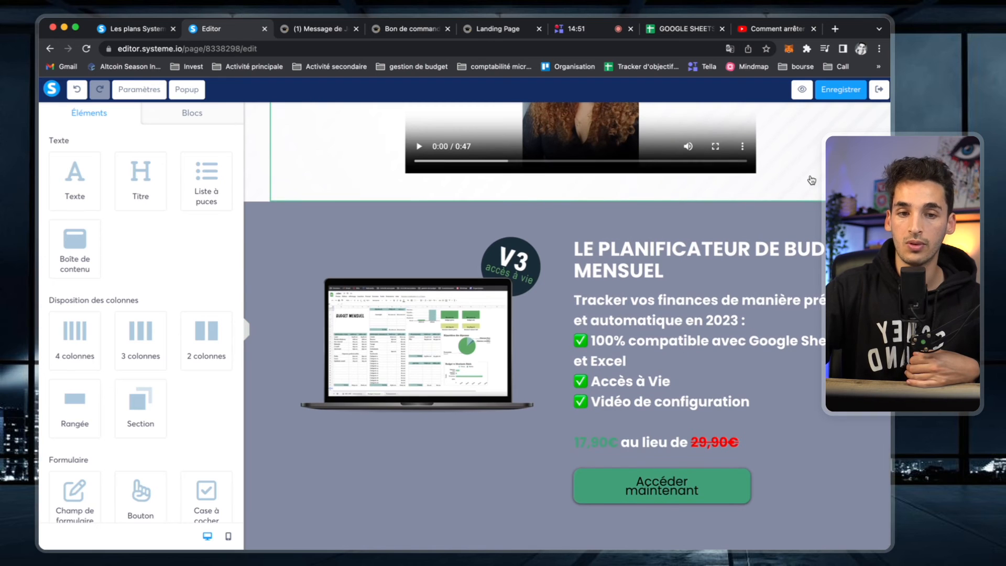
scroll(812, 181, down, 10)
scroll(812, 180, up, 8)
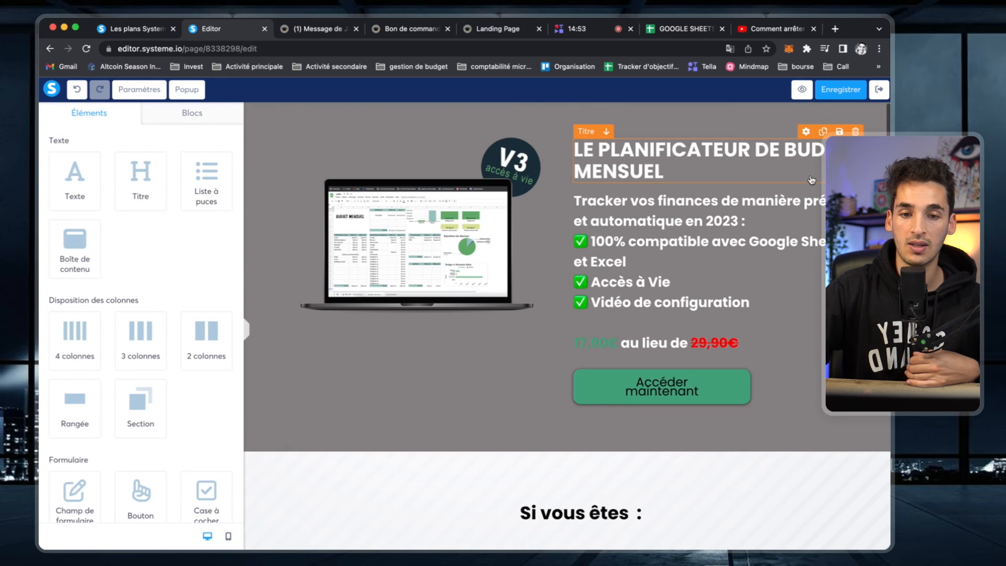
click(856, 91)
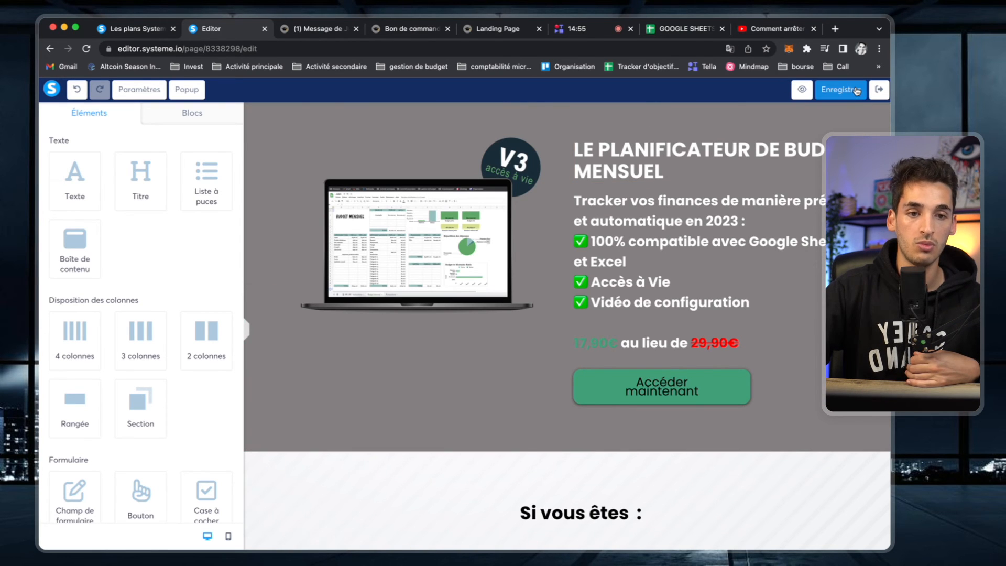
click(49, 49)
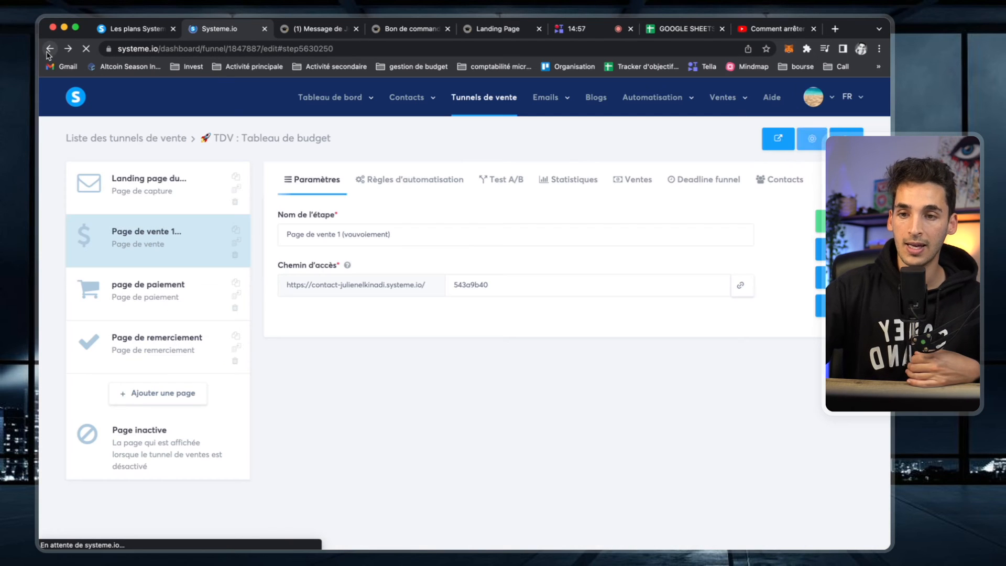
- Select the 'page de paiement' step and open it in the page editor
click(157, 304)
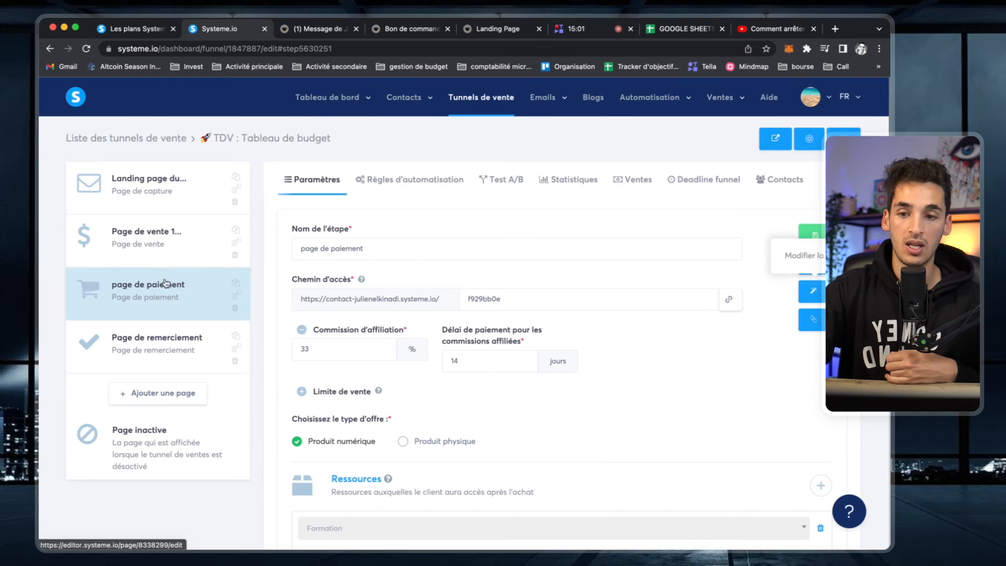
click(812, 291)
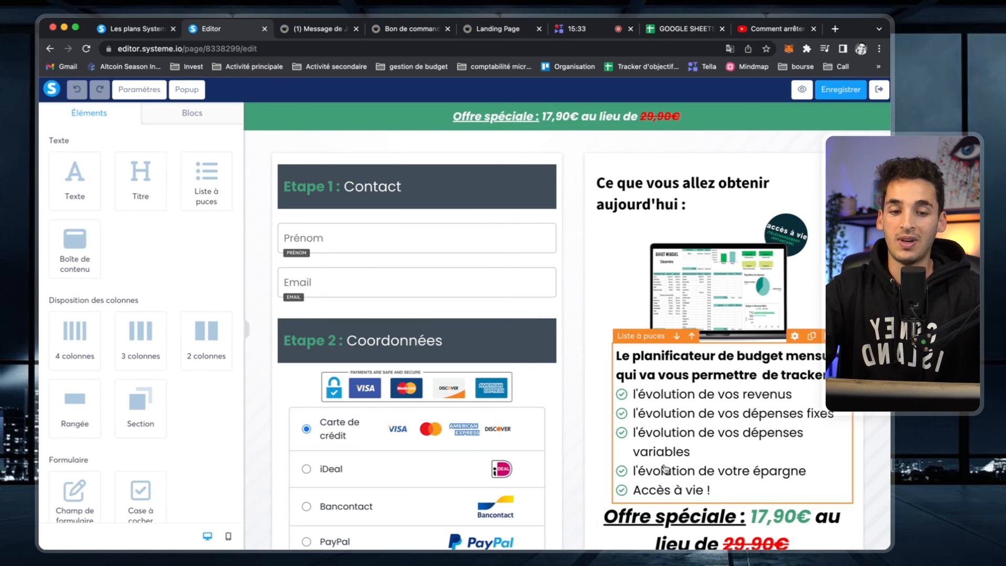
- Review the payment page's order bump and pricing options, then go back to the funnel's step settings
scroll(666, 469, down, 2)
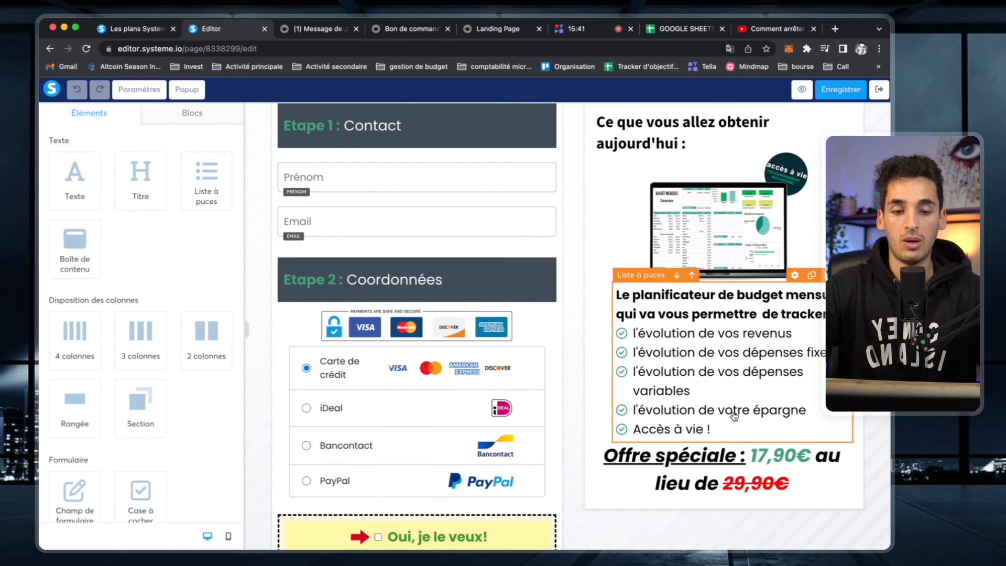
scroll(729, 414, down, 6)
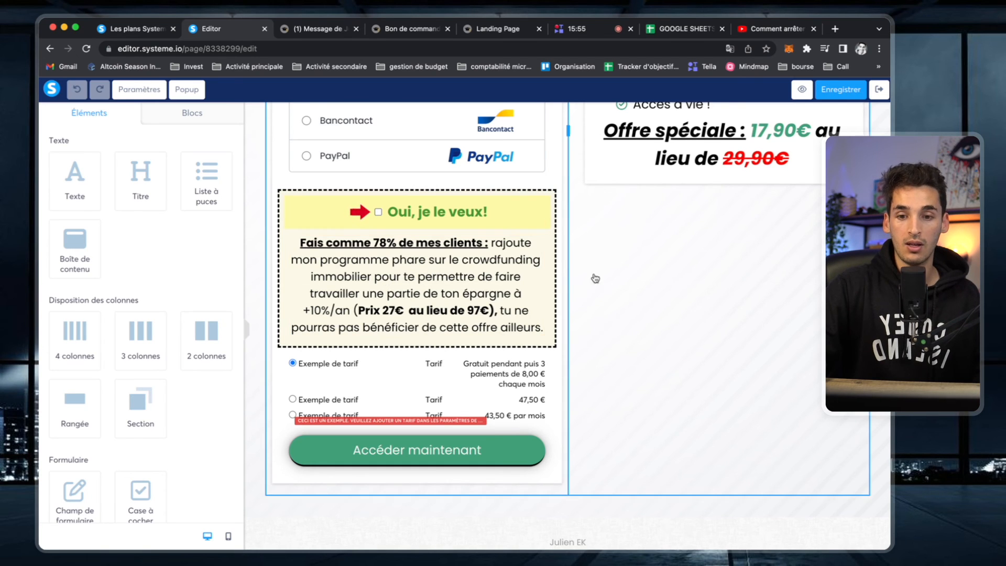
scroll(596, 276, up, 5)
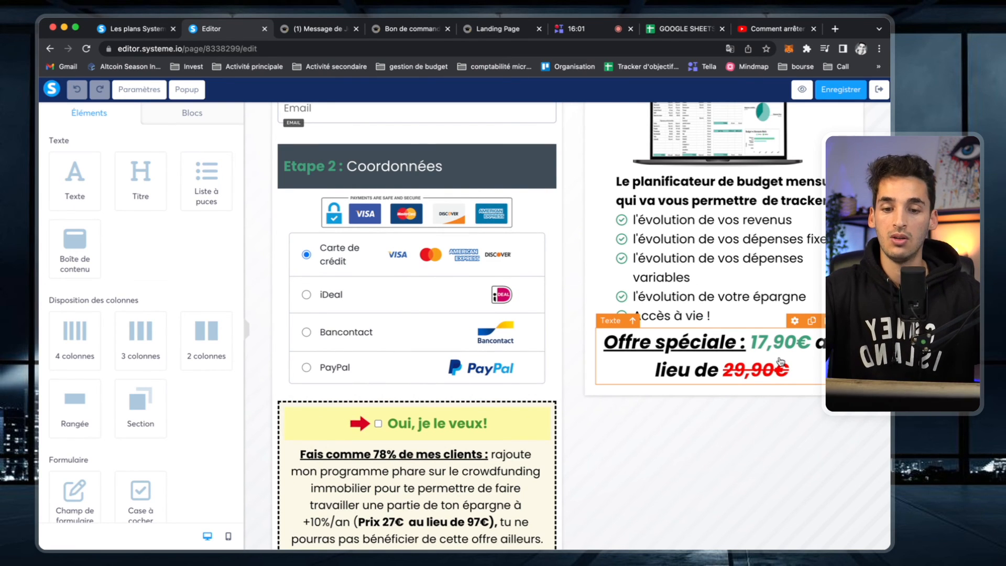
scroll(780, 361, down, 4)
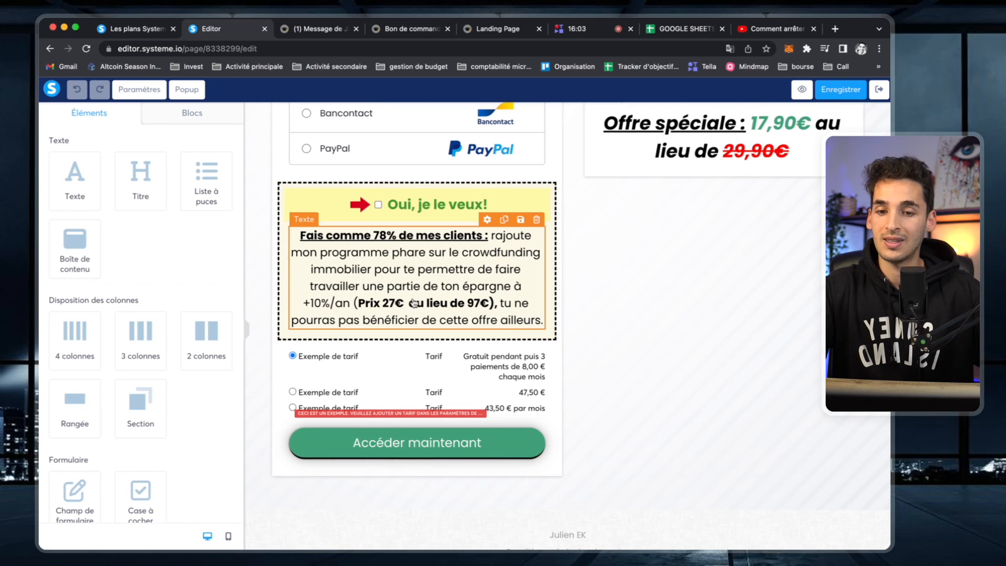
scroll(757, 298, up, 3)
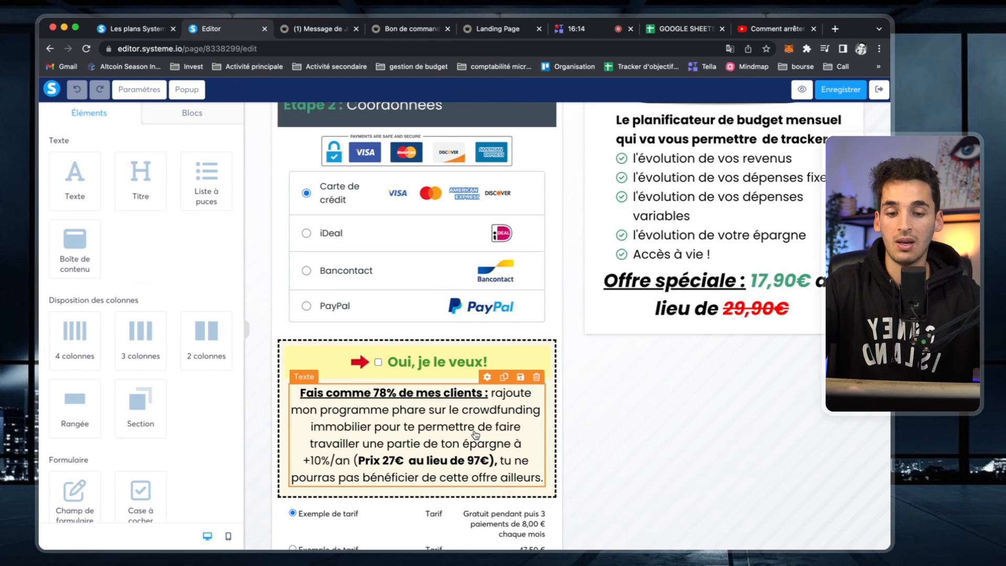
scroll(642, 415, down, 3)
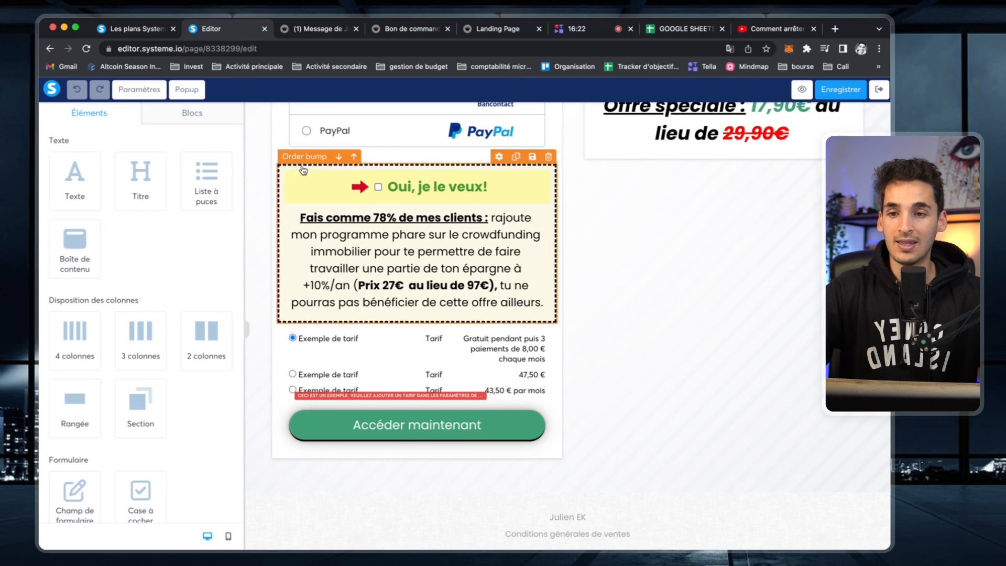
click(55, 48)
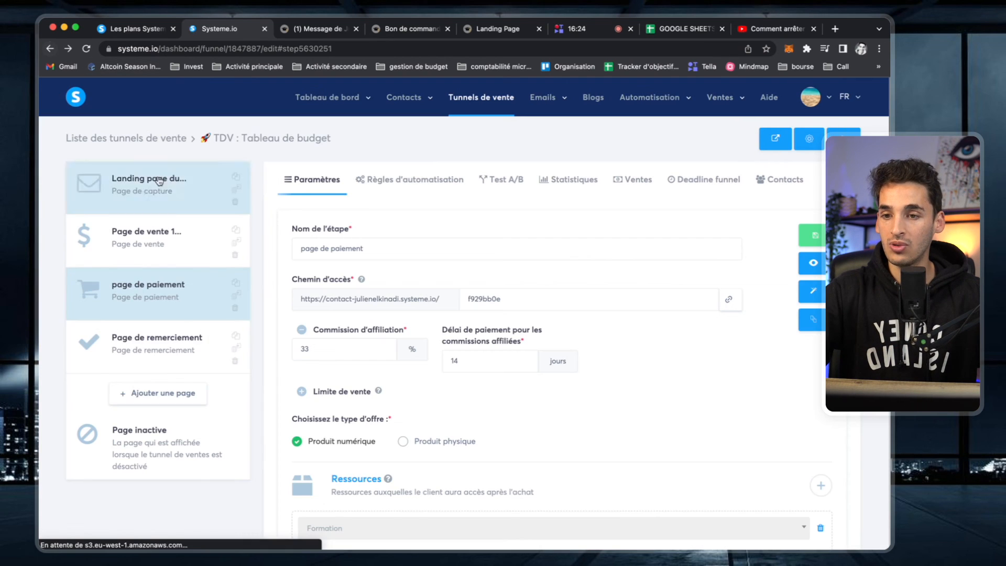
- Preview the 'Page de remerciement' thank-you page and its PLANIFICATEUR DE BUDGET header, then close the preview
click(191, 351)
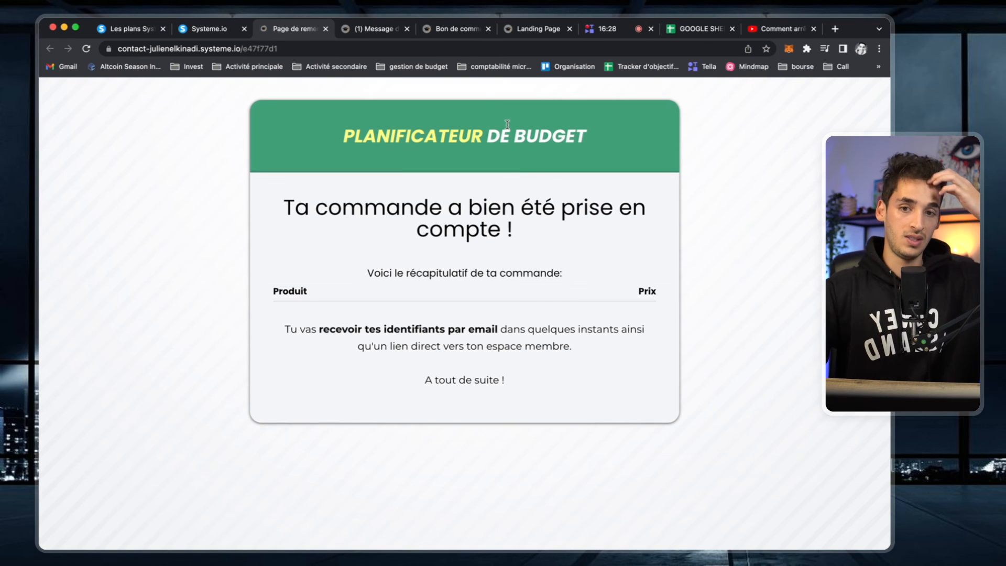
drag(356, 136, 611, 138)
click(399, 138)
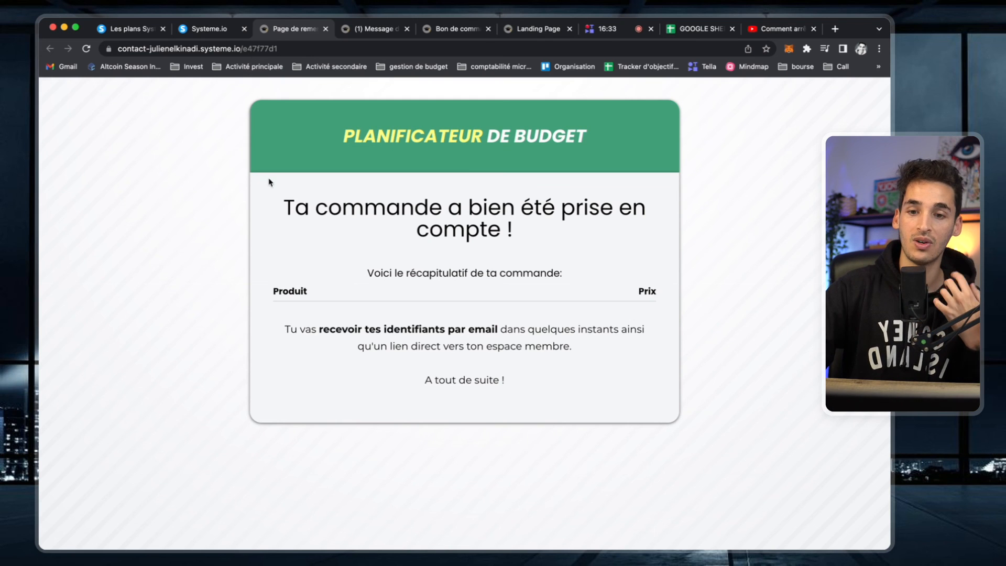
click(325, 29)
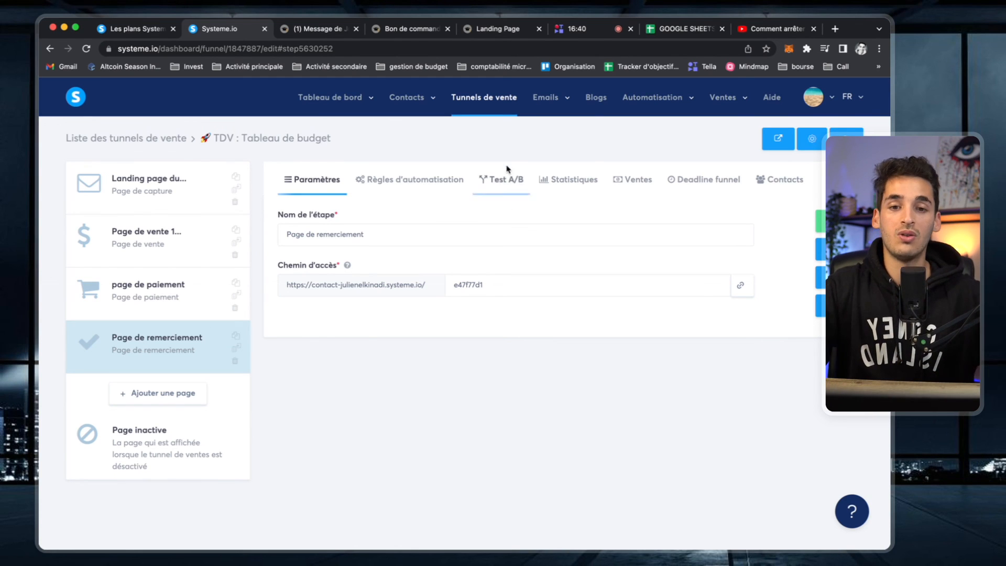
- Bring up the Emails > Newsletters list and scroll down through the recent sends
mouse_move(553, 105)
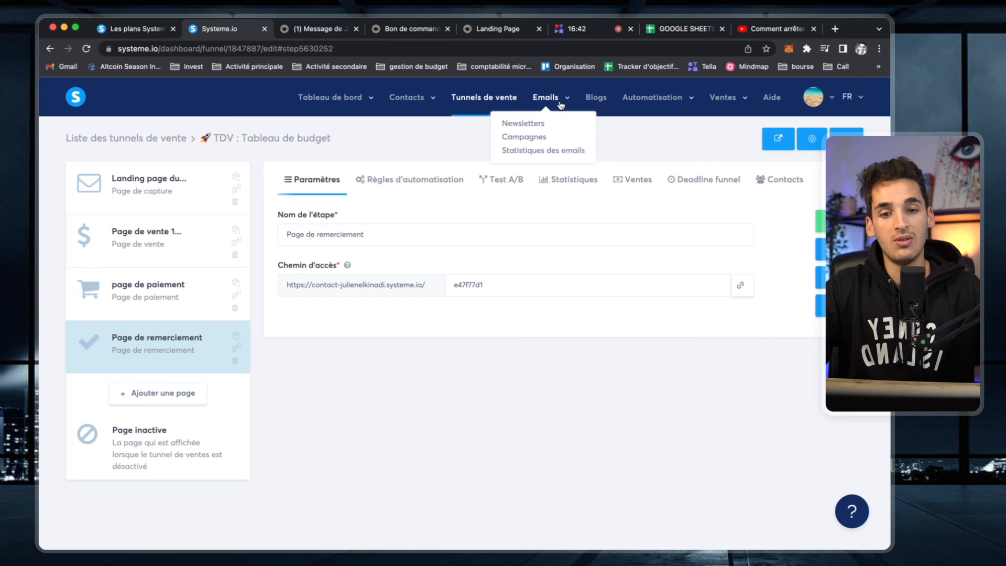
click(522, 124)
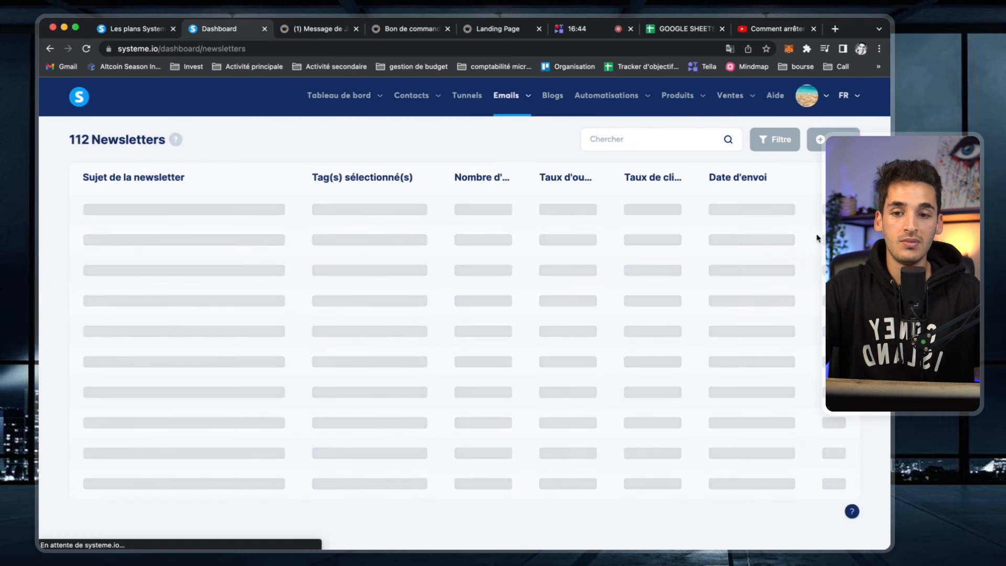
scroll(572, 431, down, 1)
scroll(572, 431, down, 1)
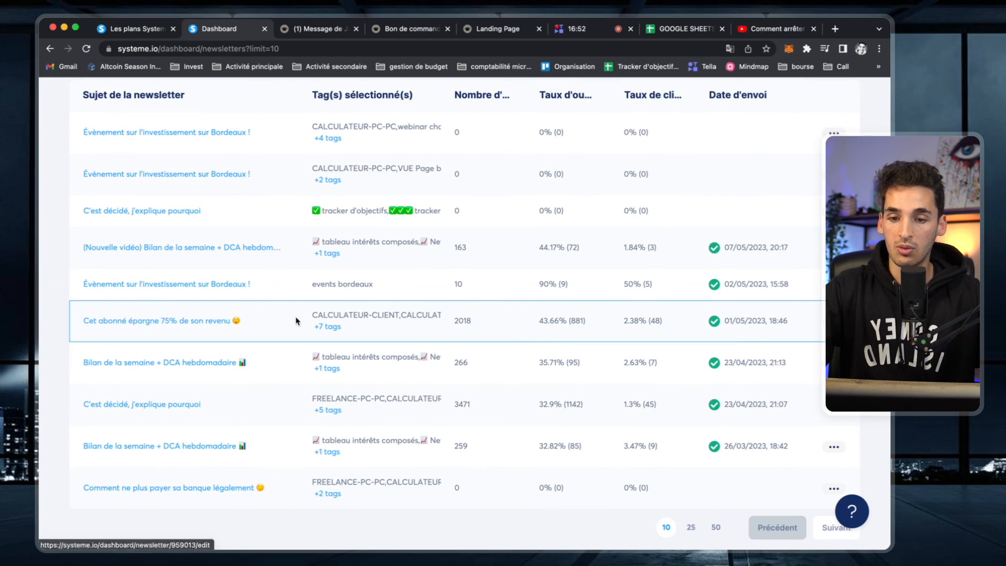
- Check send stats: 2018 recipients, 43.66% open rate, 2.38% click rate, and Bordeaux's 10 recipients
double_click(462, 321)
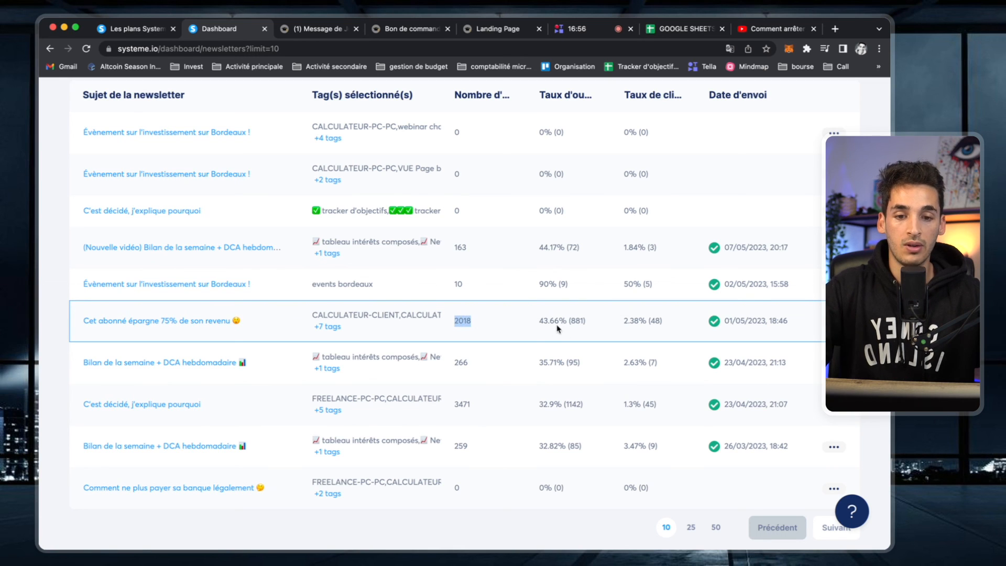
triple_click(540, 321)
click(541, 323)
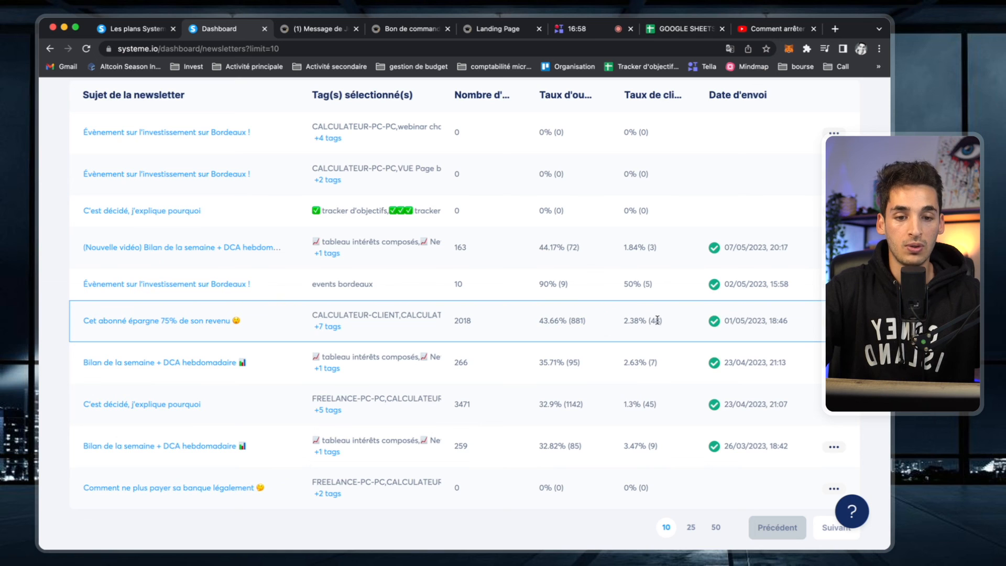
drag(637, 320, 626, 321)
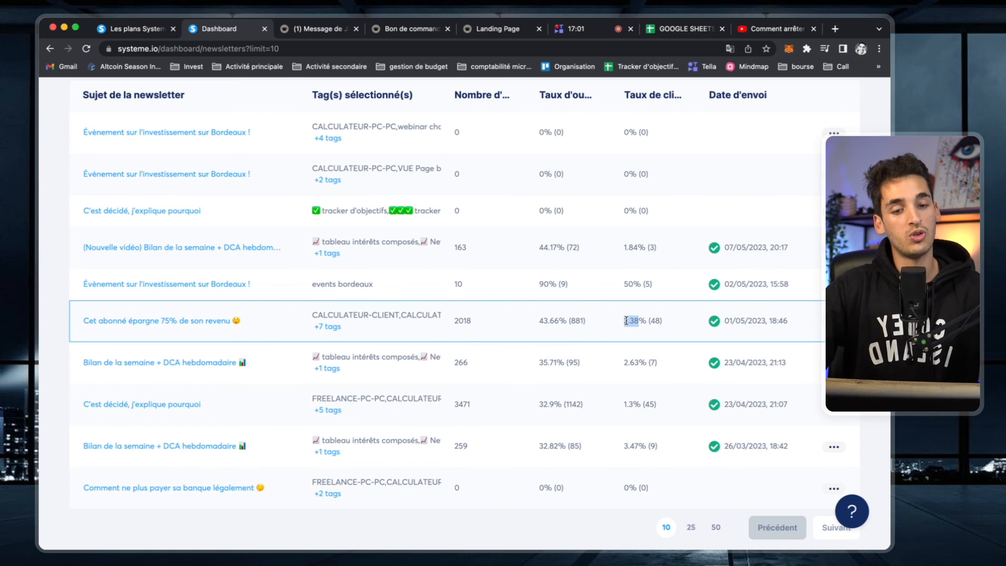
click(626, 321)
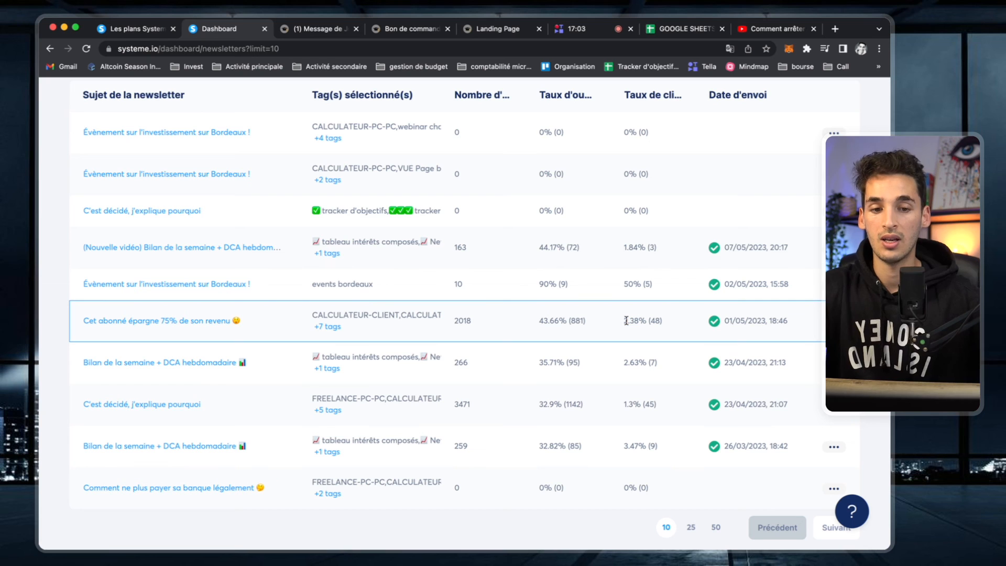
double_click(459, 284)
click(460, 287)
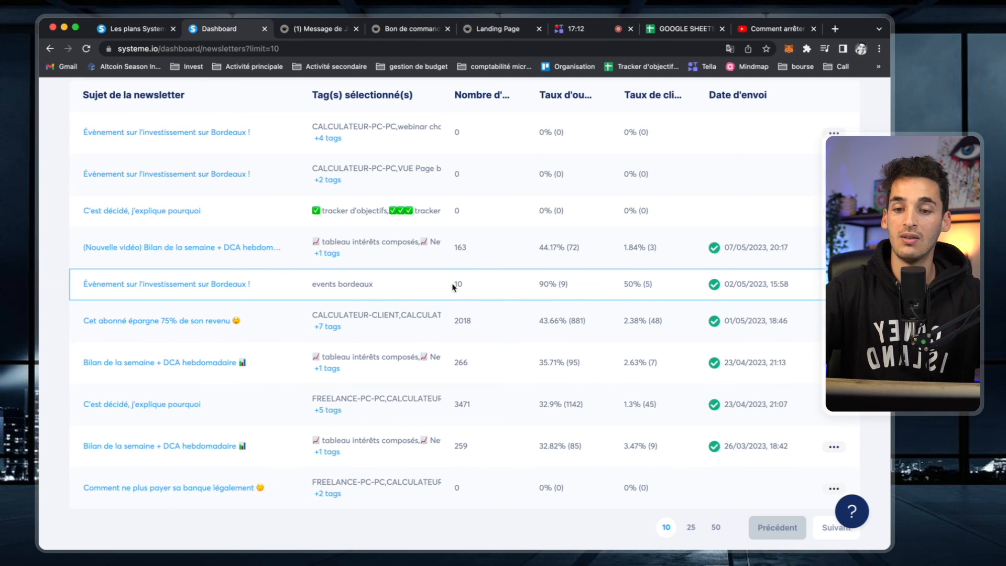
- Look over the newsletters' '+ tags' links, then switch to the live budget planner sales page
mouse_move(333, 331)
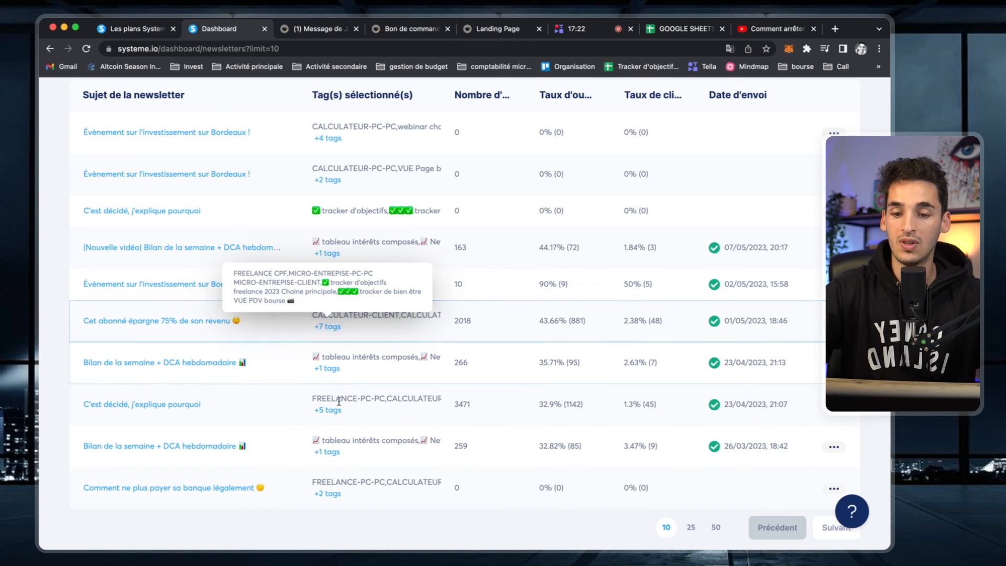
mouse_move(333, 455)
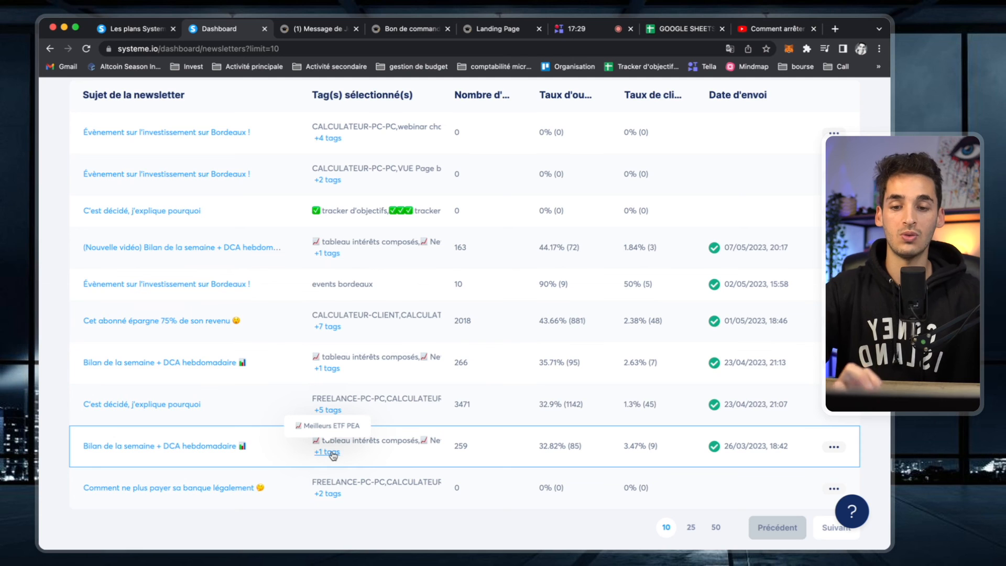
scroll(504, 328, up, 2)
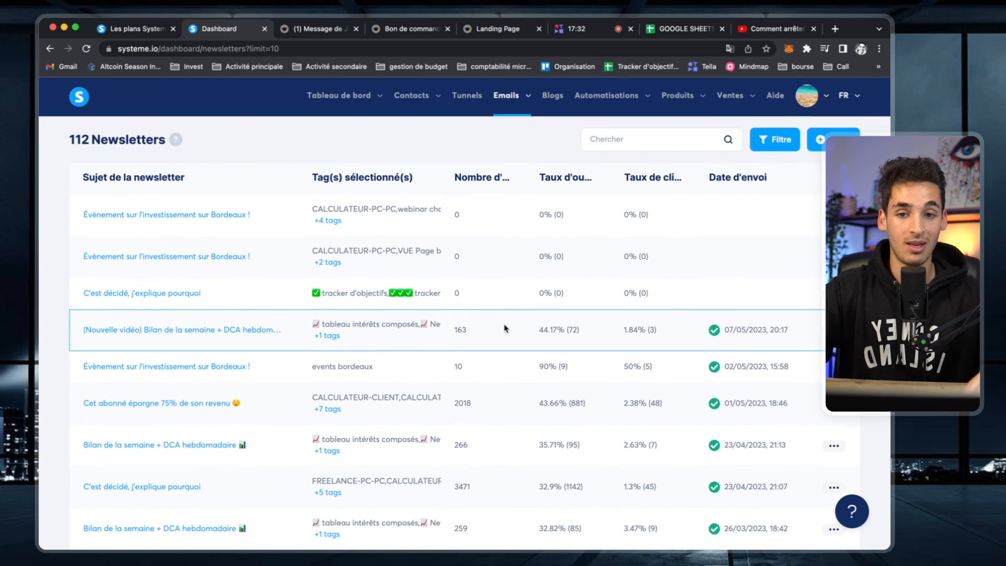
click(329, 32)
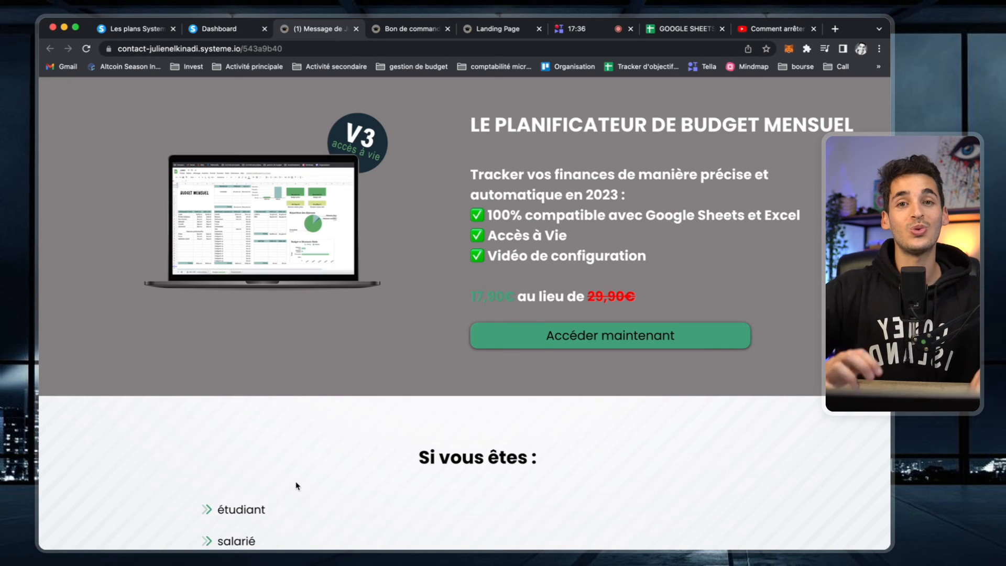